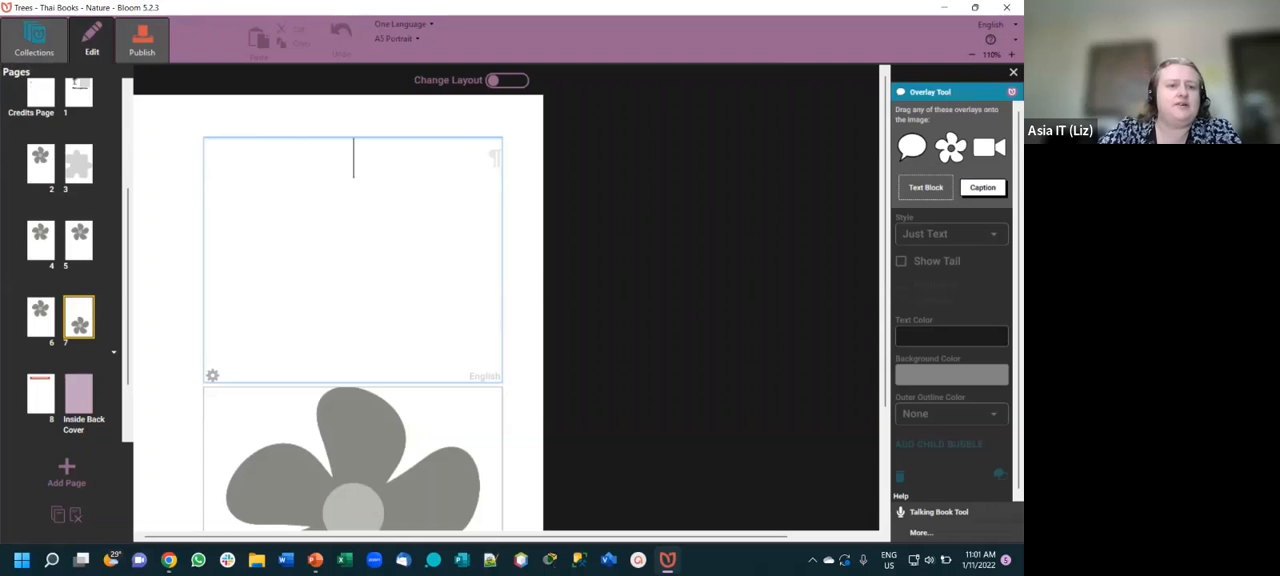
# - Add one Quiz Page after page 7 and look through the translation languages offered for its heading
pyautogui.scroll(2, 77, 163)
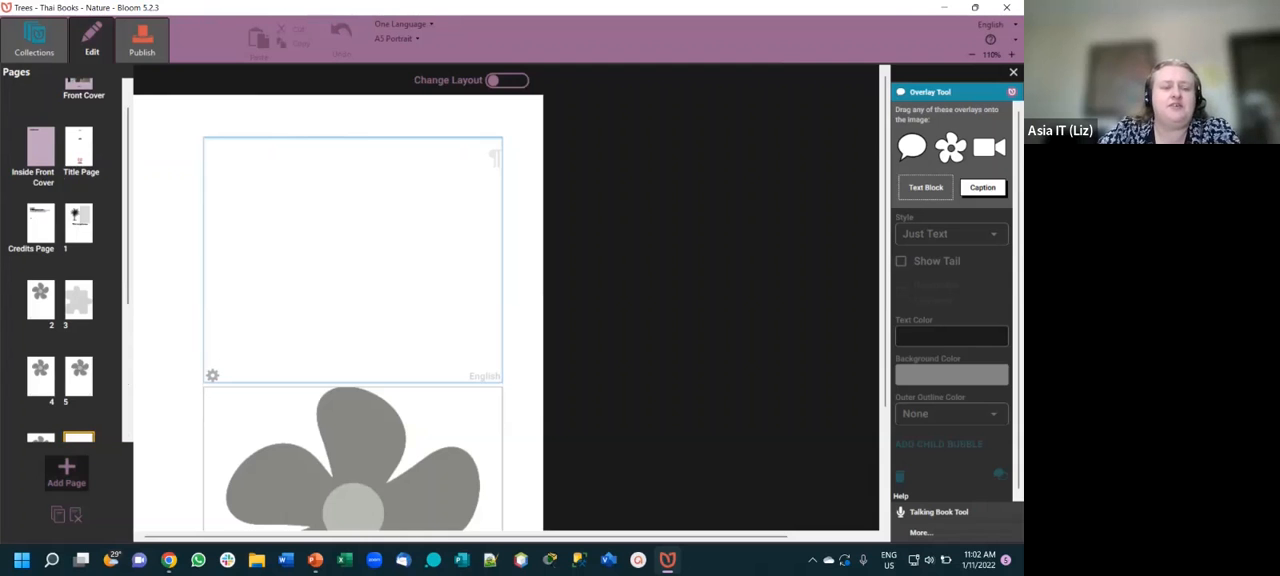
pyautogui.click(66, 472)
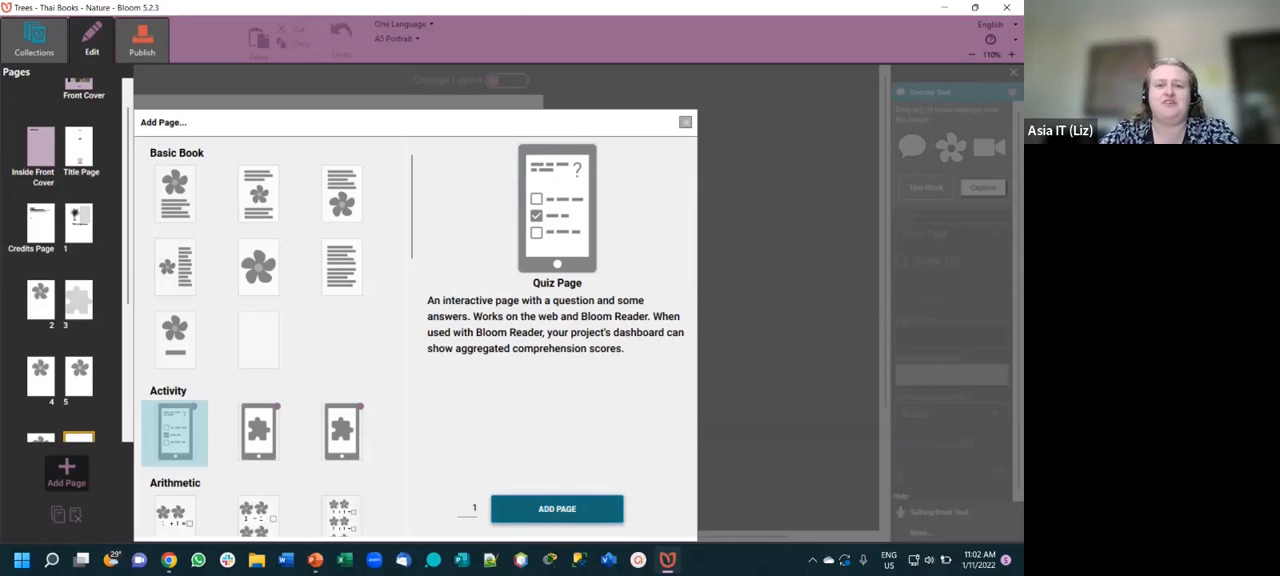
pyautogui.click(557, 508)
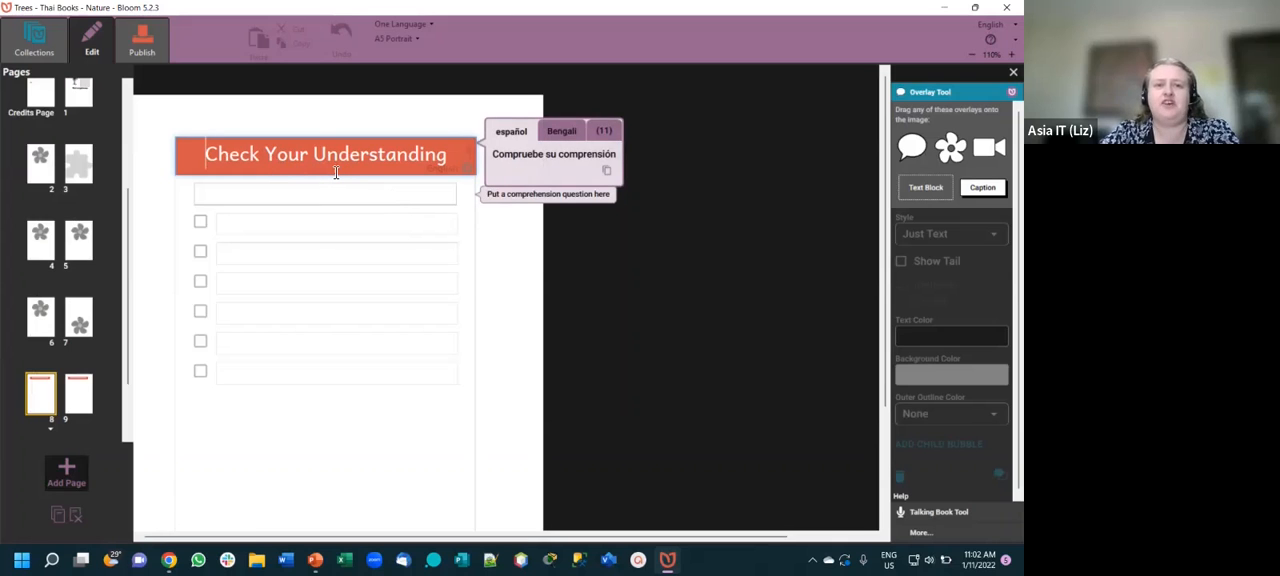
pyautogui.click(601, 132)
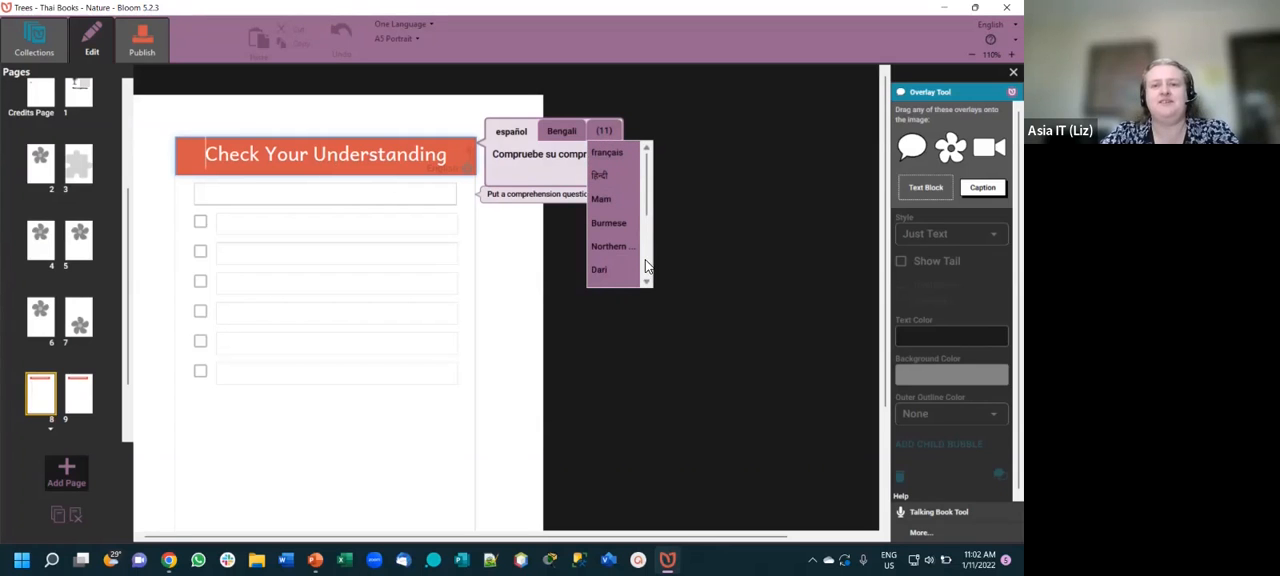
pyautogui.scroll(-2, 644, 274)
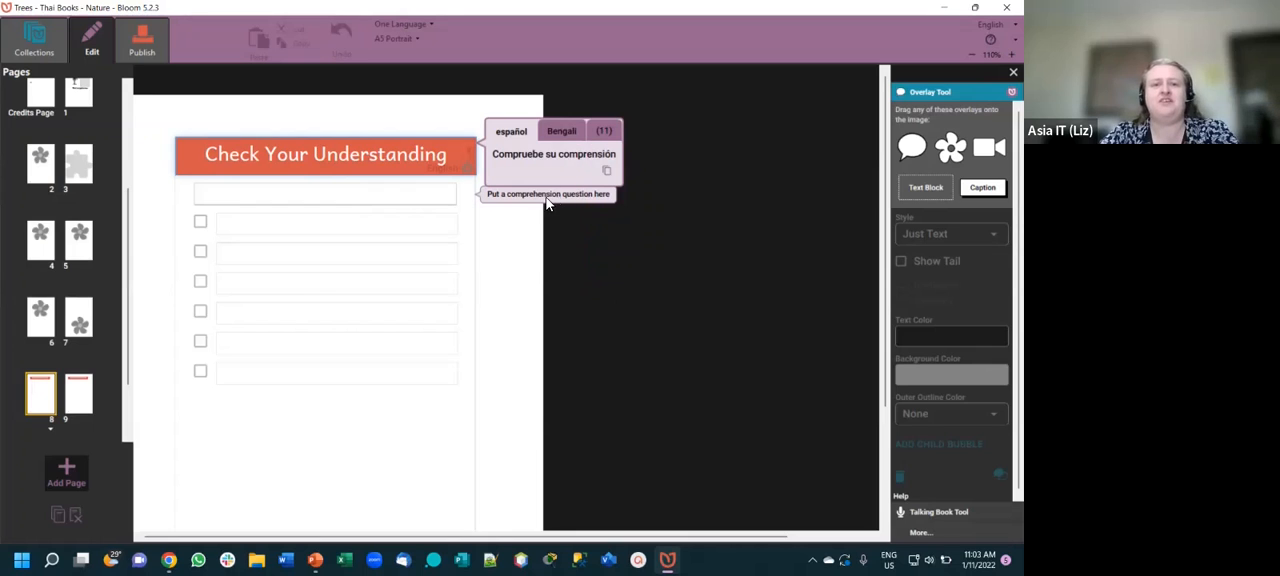
# - Enter the comprehension question "What is the name of the boy in the story?" on the quiz page
pyautogui.click(399, 201)
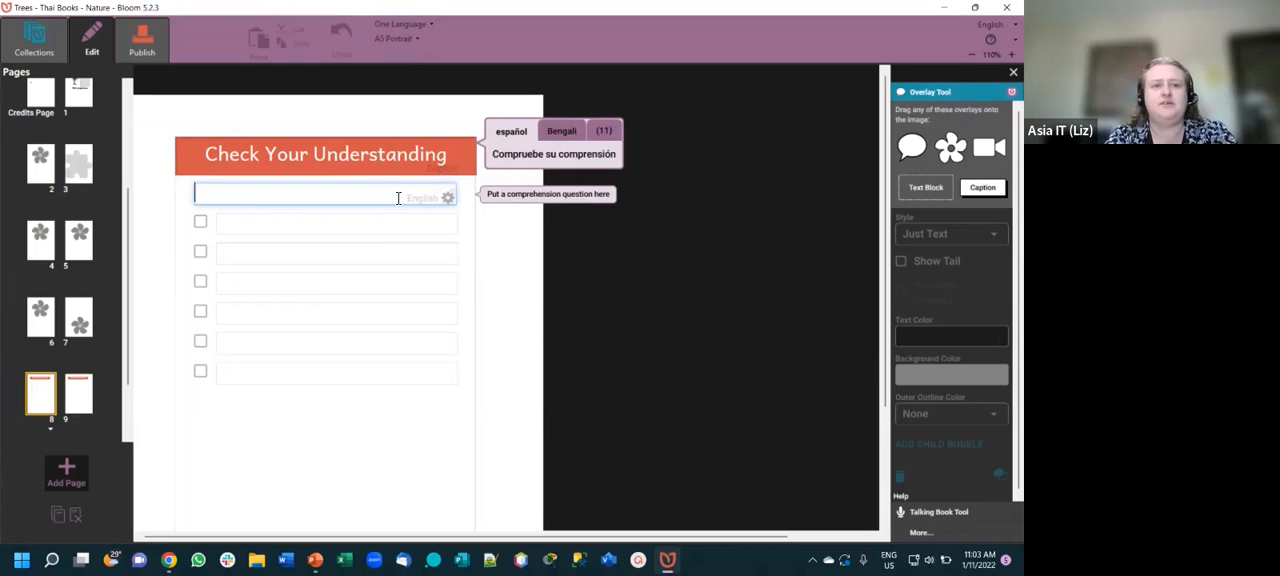
pyautogui.write('W')
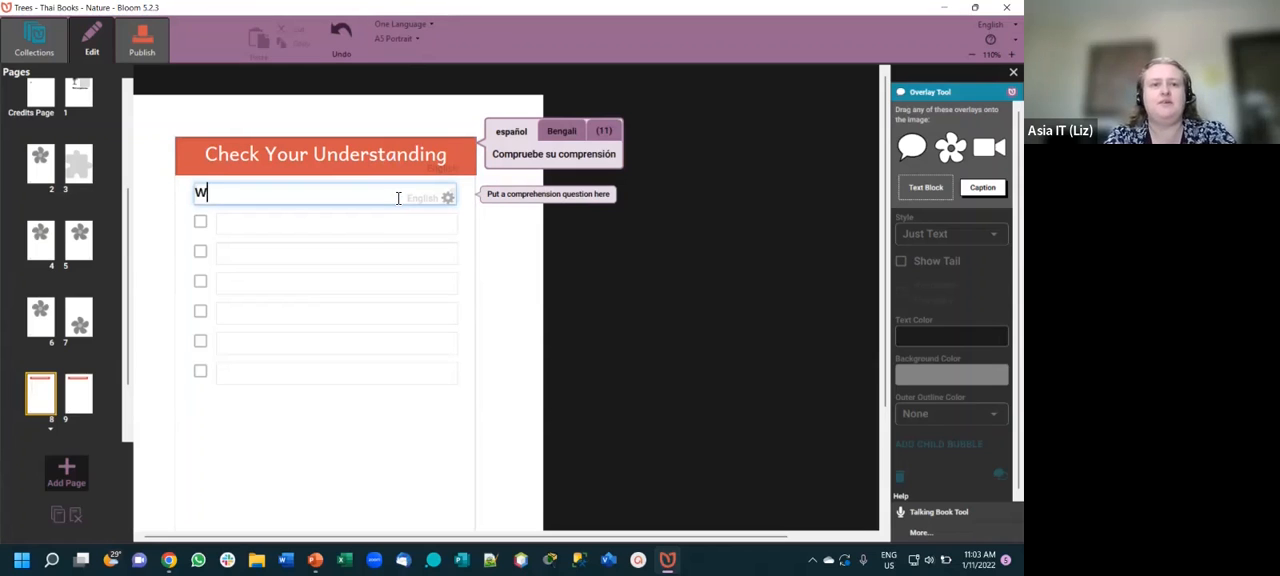
pyautogui.press('BackSpace')
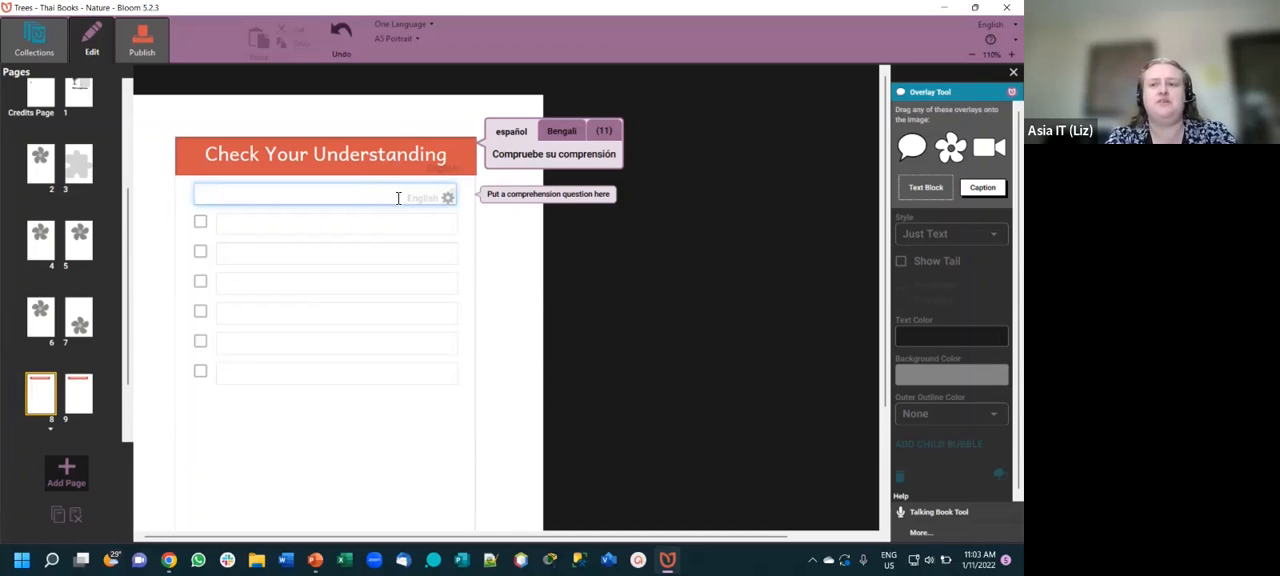
pyautogui.write('What')
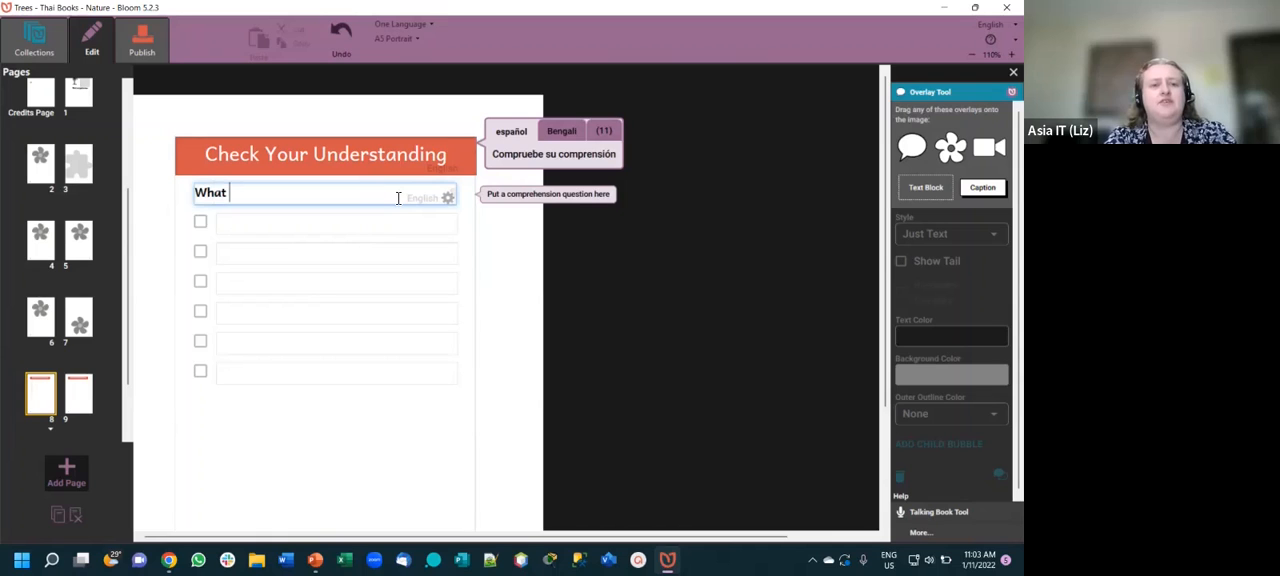
pyautogui.write(' is the na')
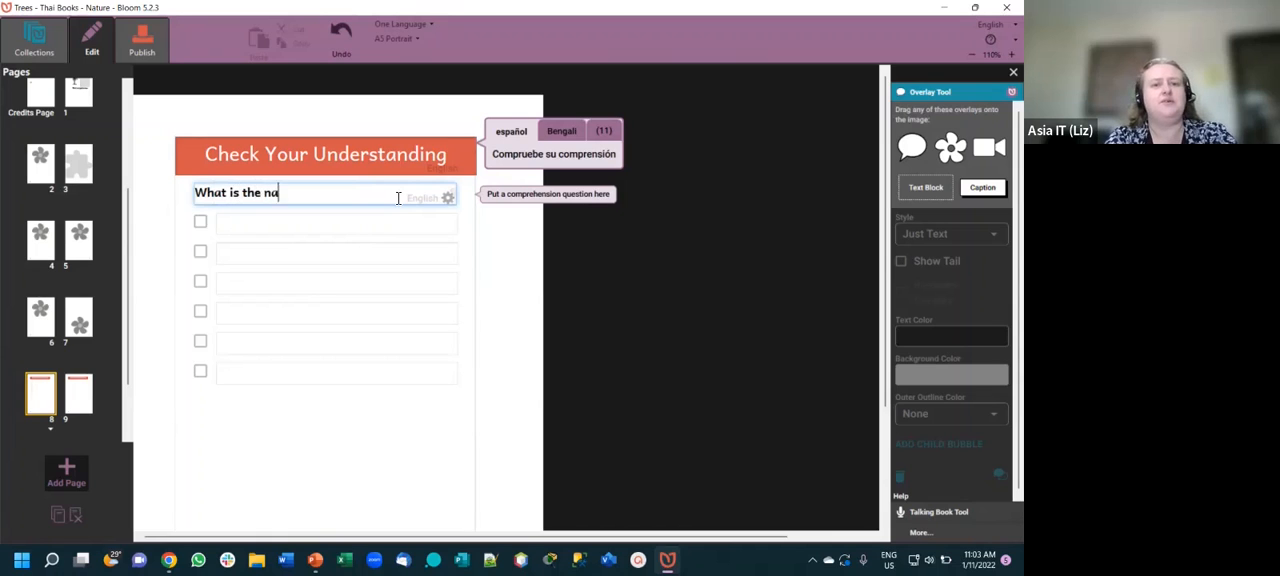
pyautogui.write('me of the boy ')
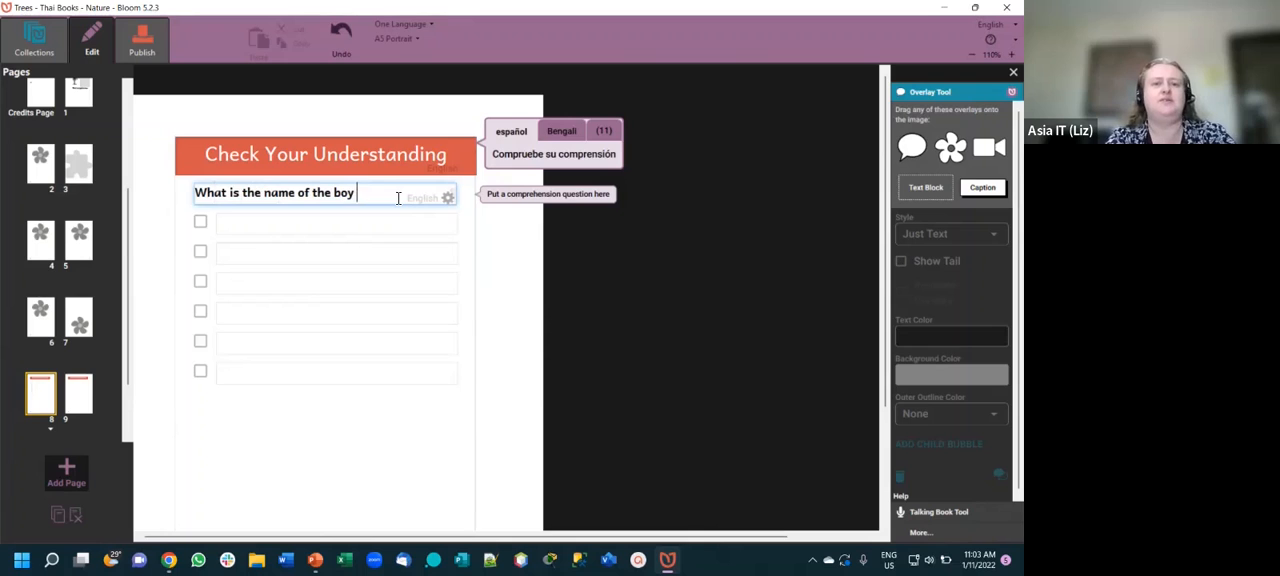
pyautogui.write('in the story?')
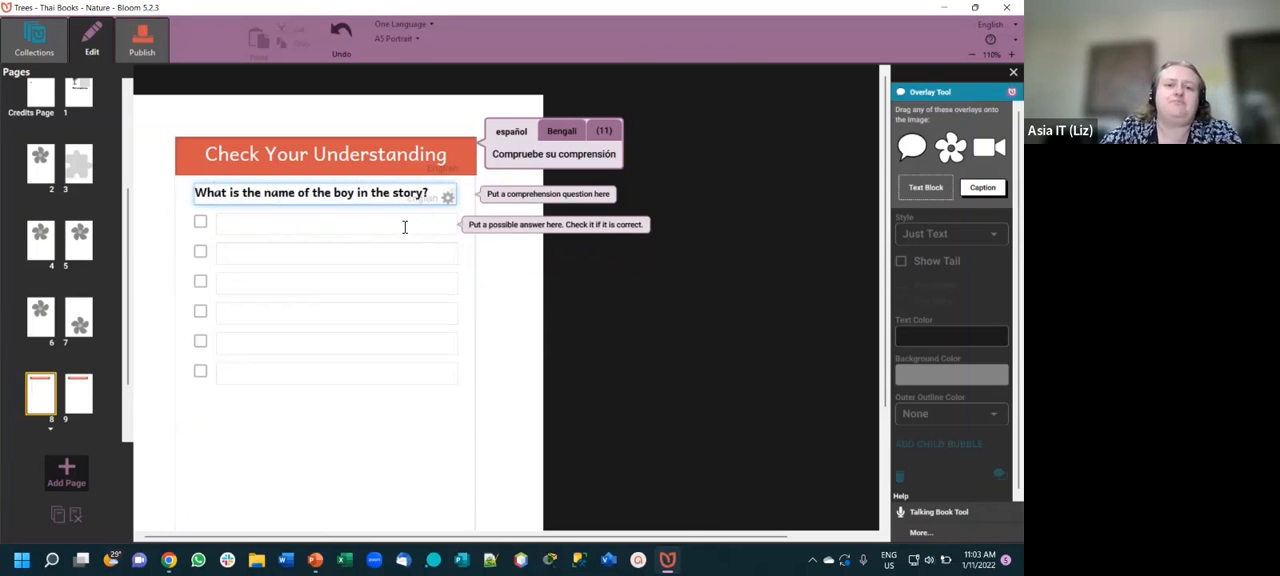
# - Fill the first three answer options with different boys' first names
pyautogui.click(403, 227)
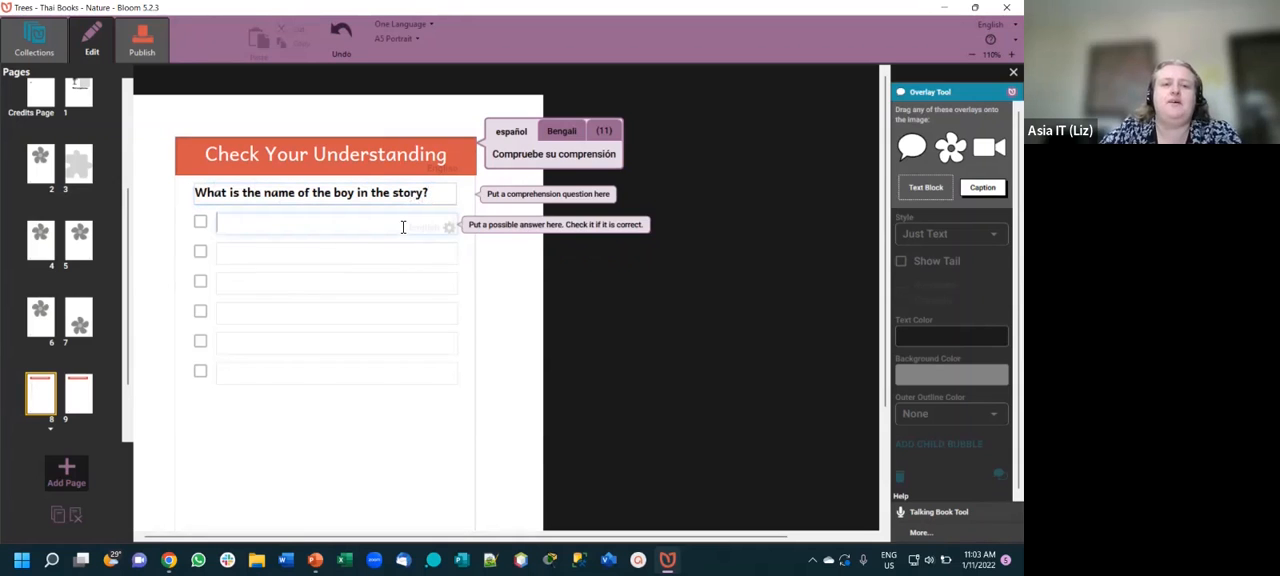
pyautogui.write('Tom')
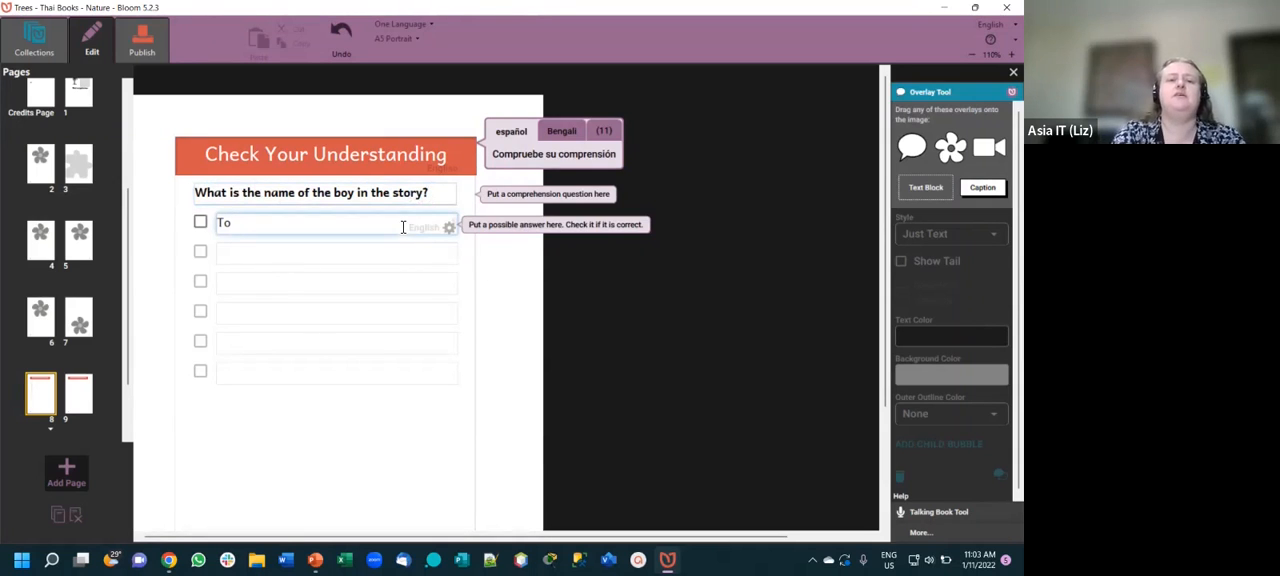
pyautogui.click(395, 263)
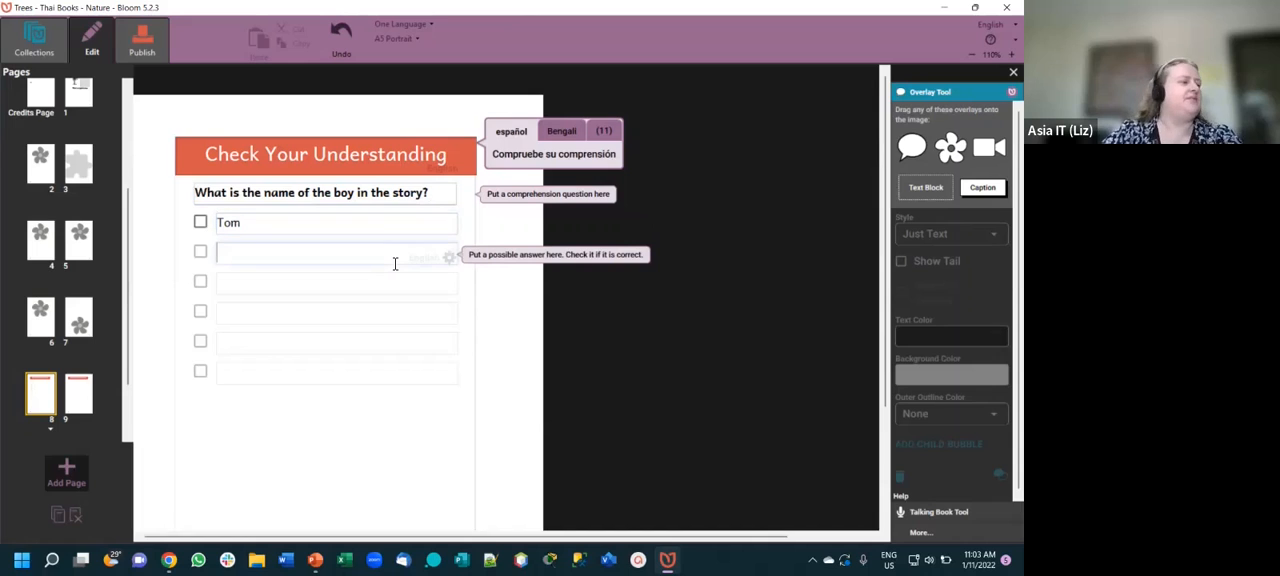
pyautogui.write('Bill')
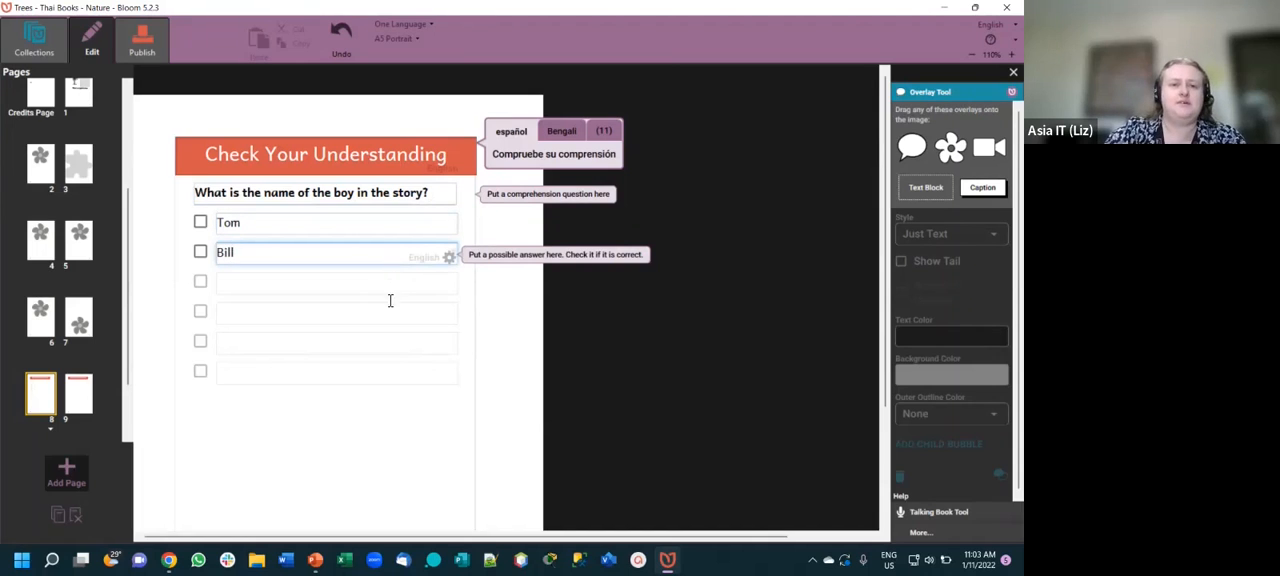
pyautogui.click(387, 285)
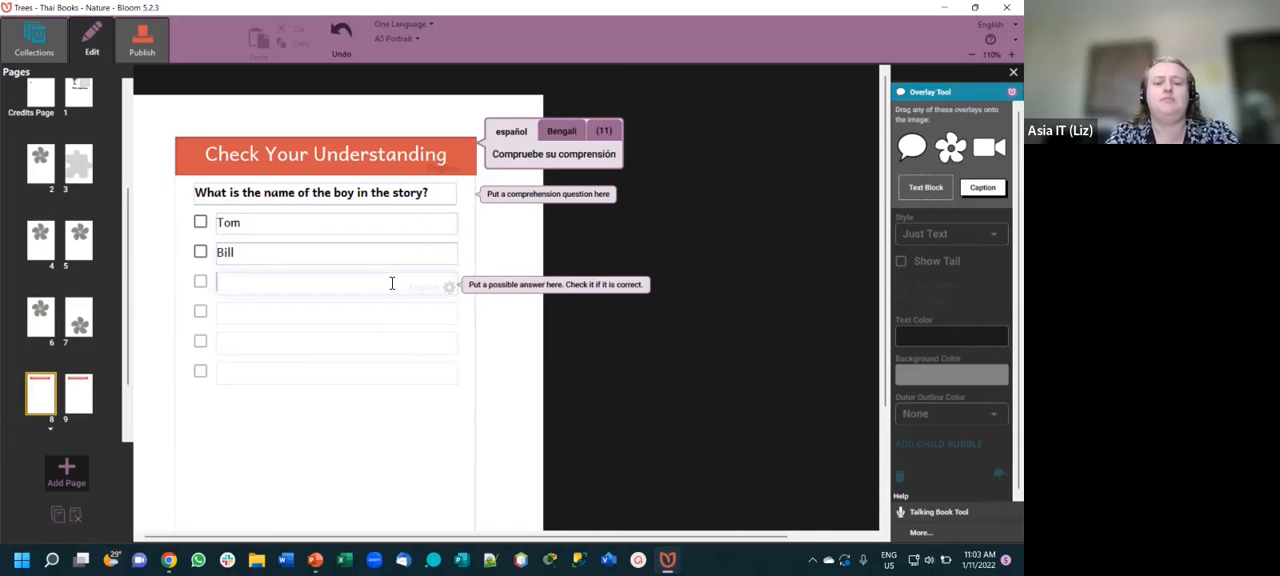
pyautogui.write('Fred')
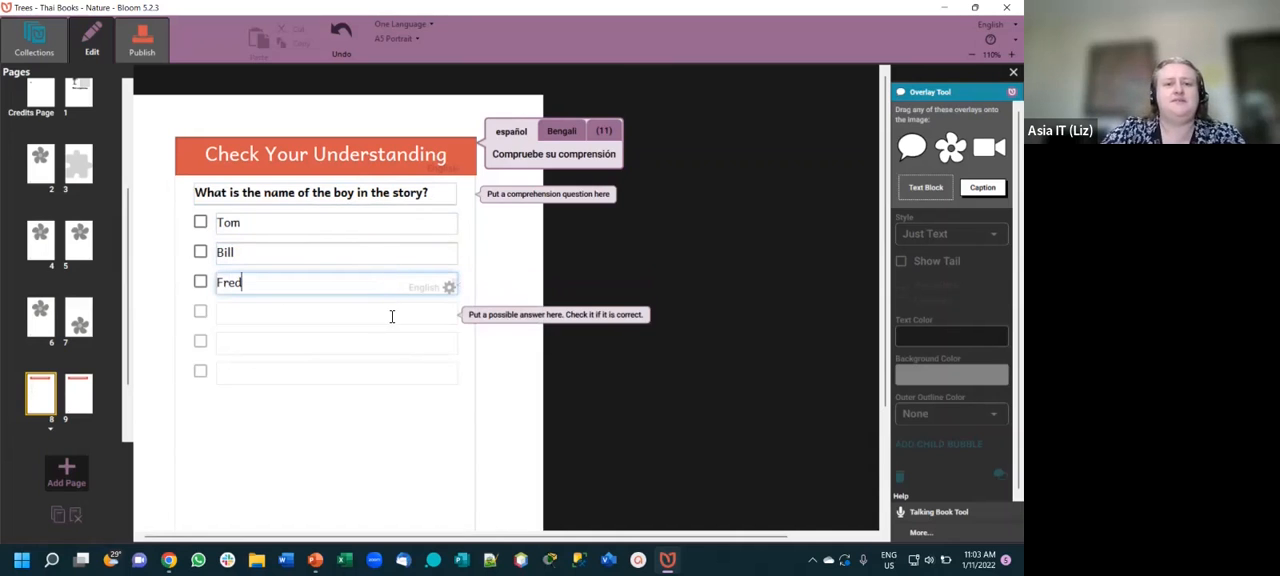
# - Fill the remaining three answer options with other boys' first names and mark the third answer as correct
pyautogui.click(392, 316)
pyautogui.write('Andrew')
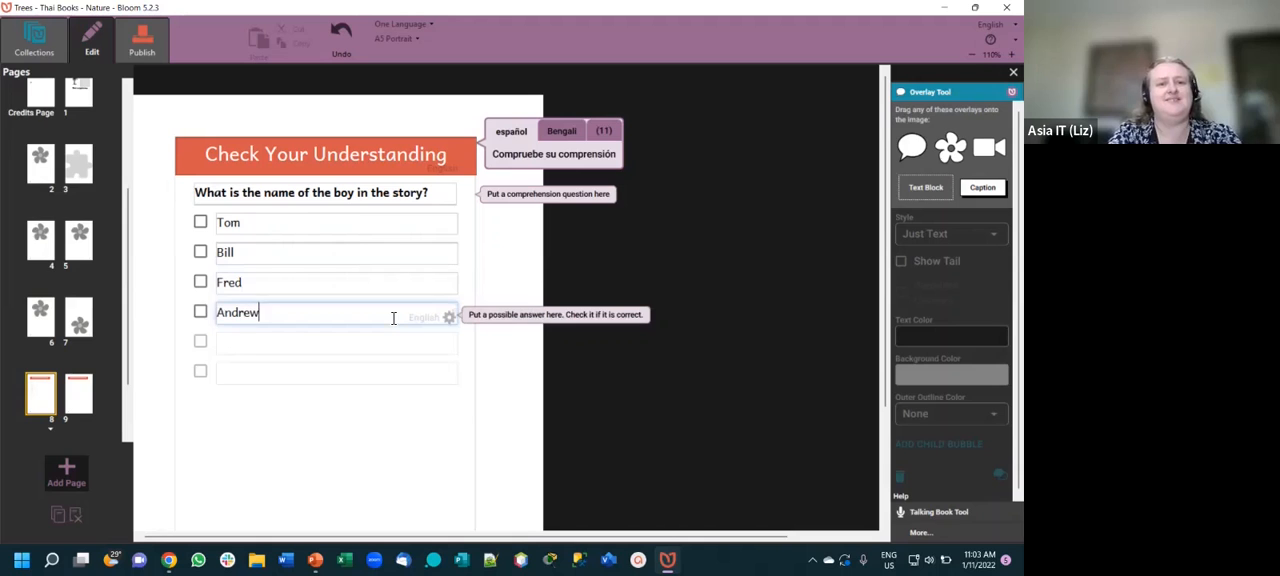
pyautogui.click(417, 350)
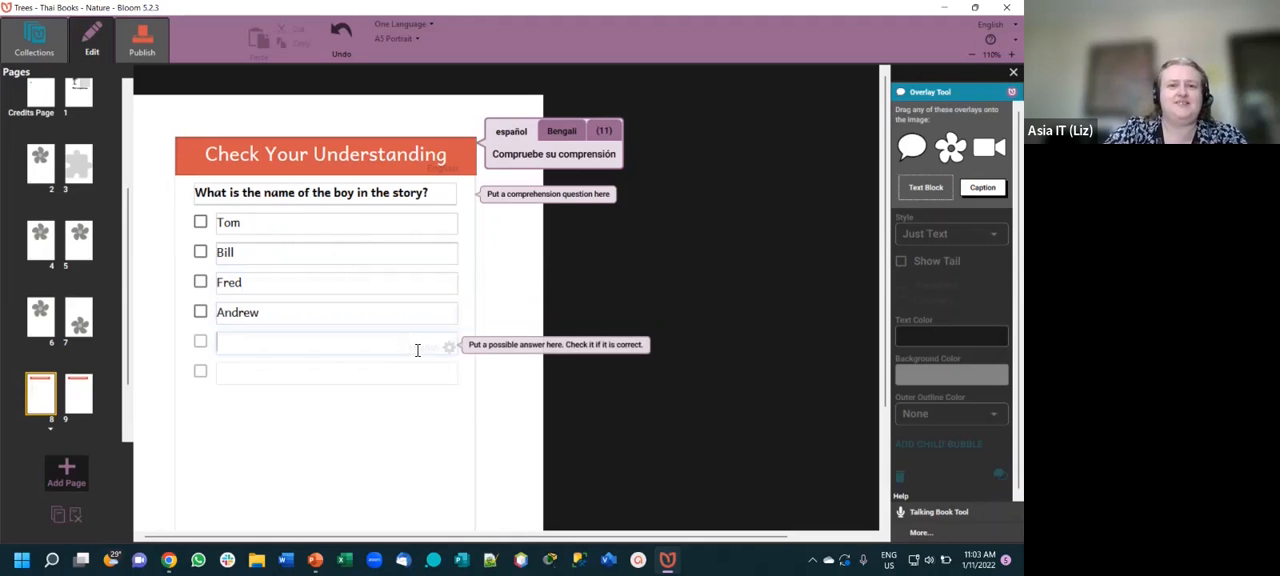
pyautogui.write('Matt')
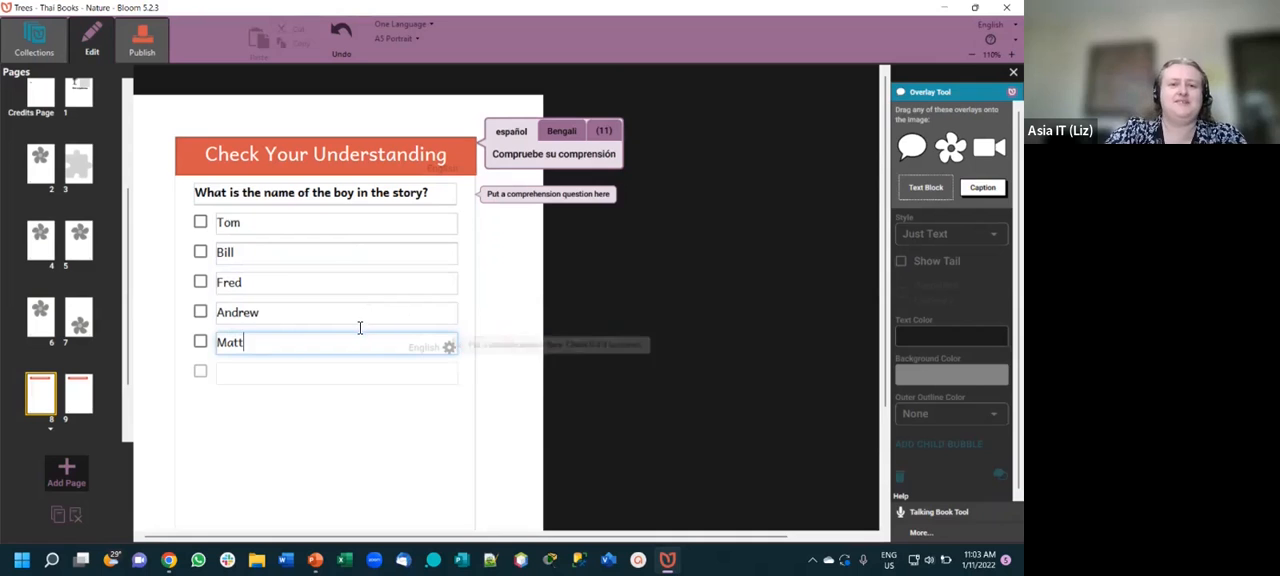
pyautogui.press('Tab')
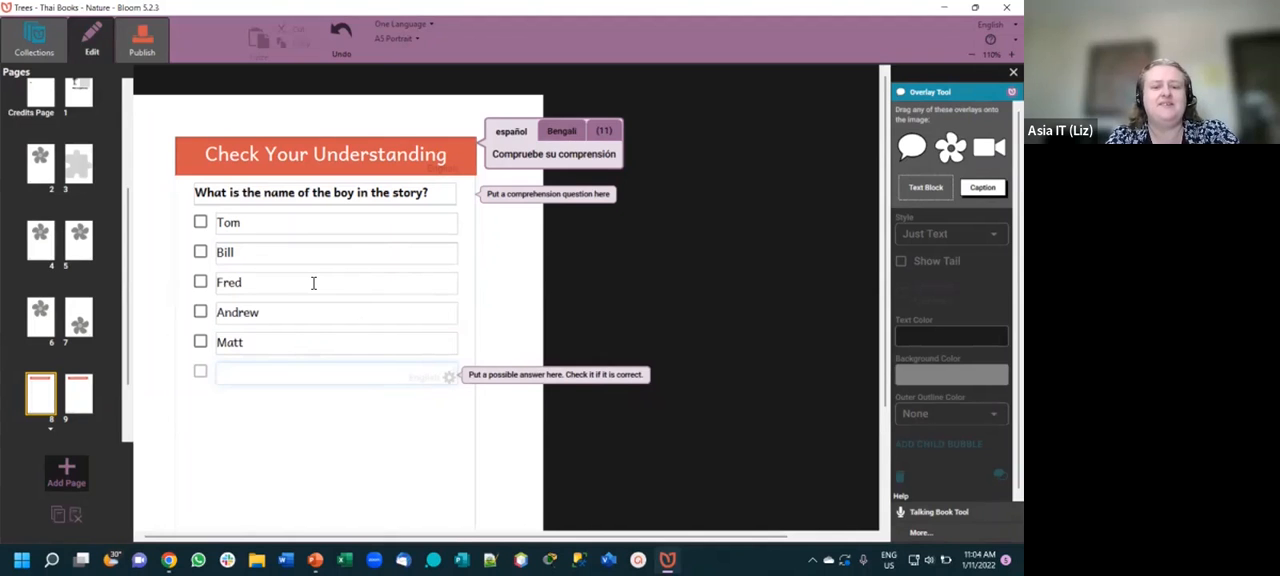
pyautogui.write('Peter')
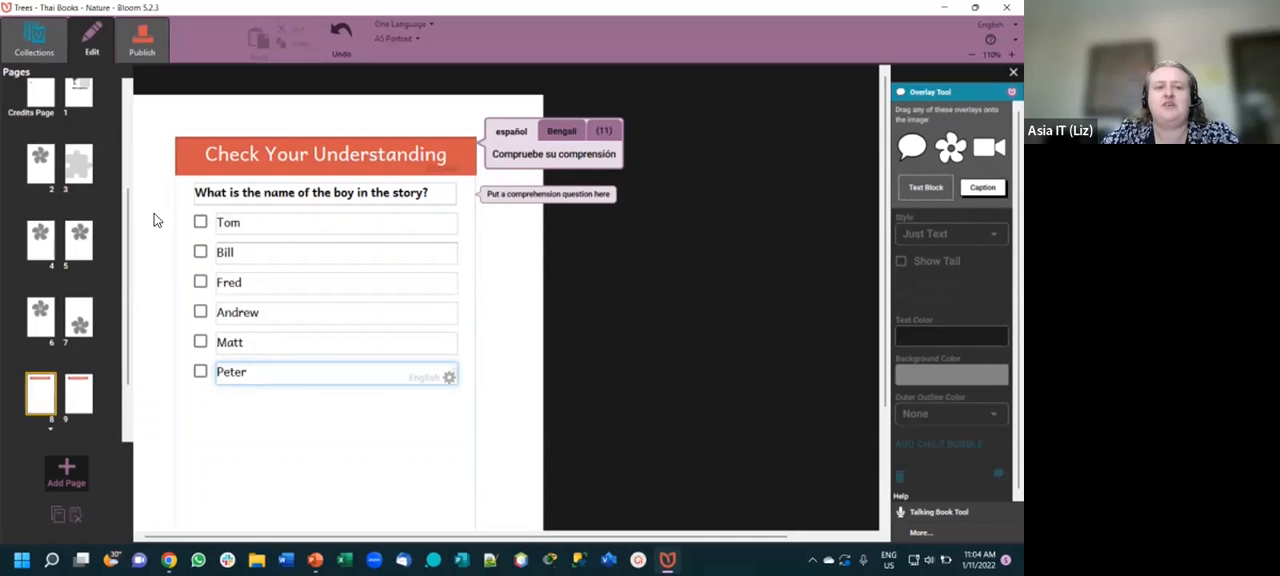
pyautogui.click(201, 281)
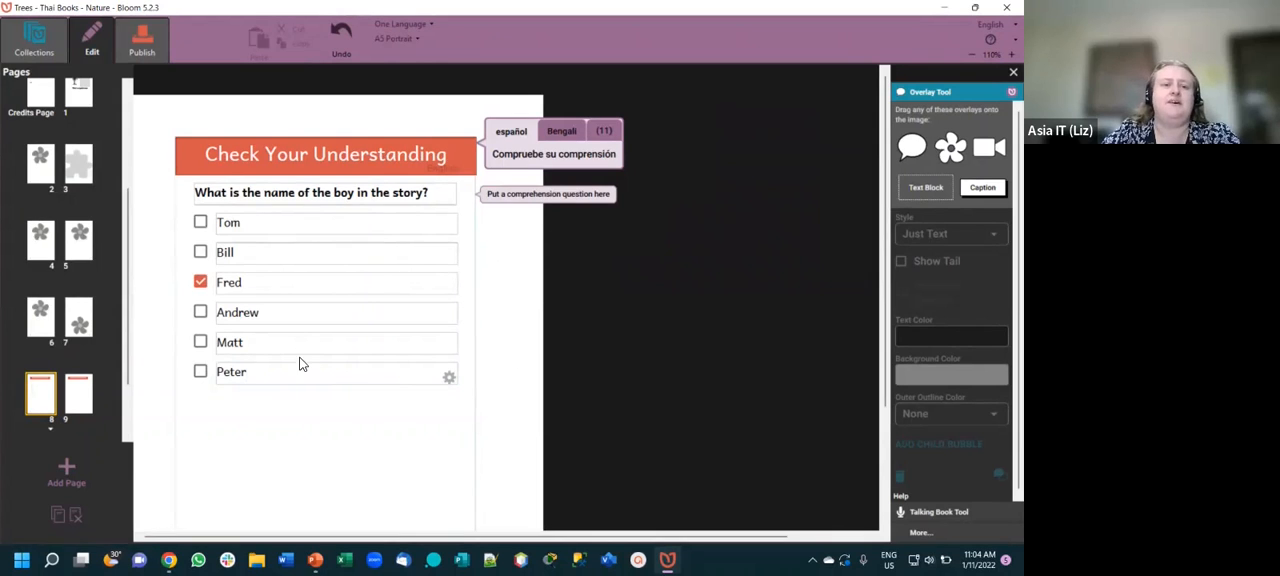
pyautogui.click(309, 226)
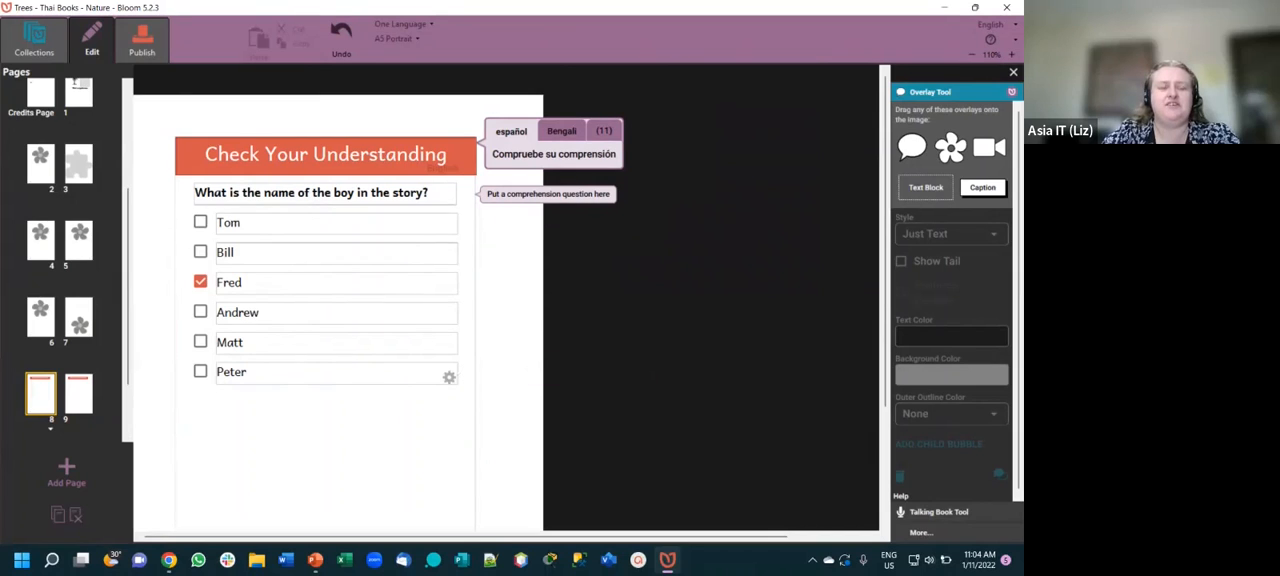
# - Open the Bloom Reader publishing preview and page through the book to check the quiz page
pyautogui.click(143, 40)
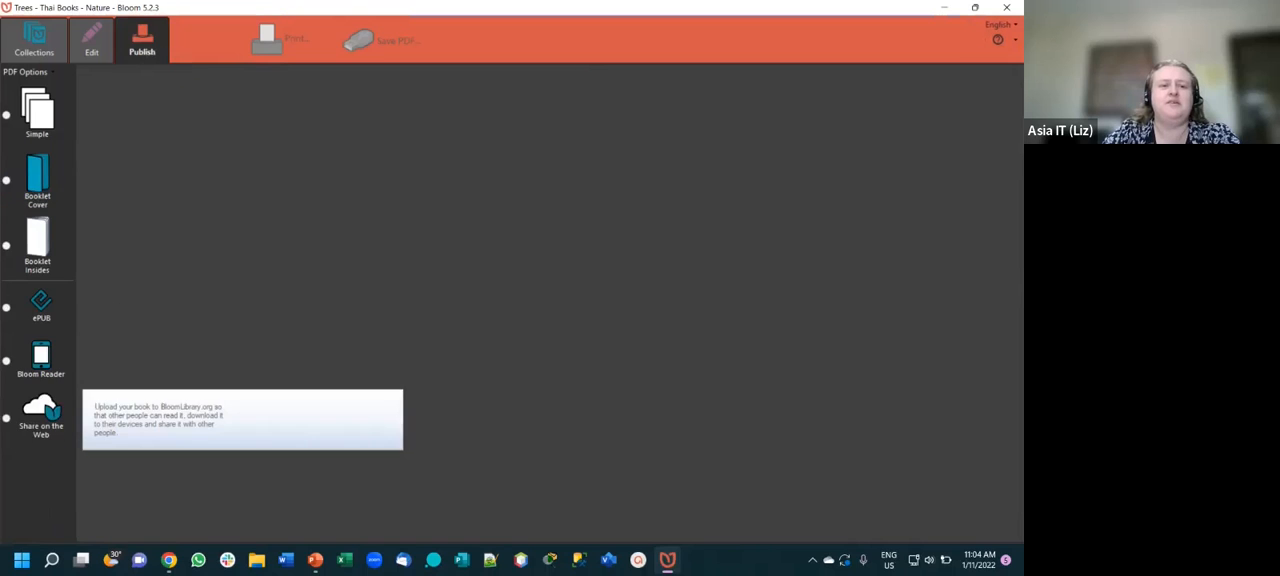
pyautogui.click(42, 372)
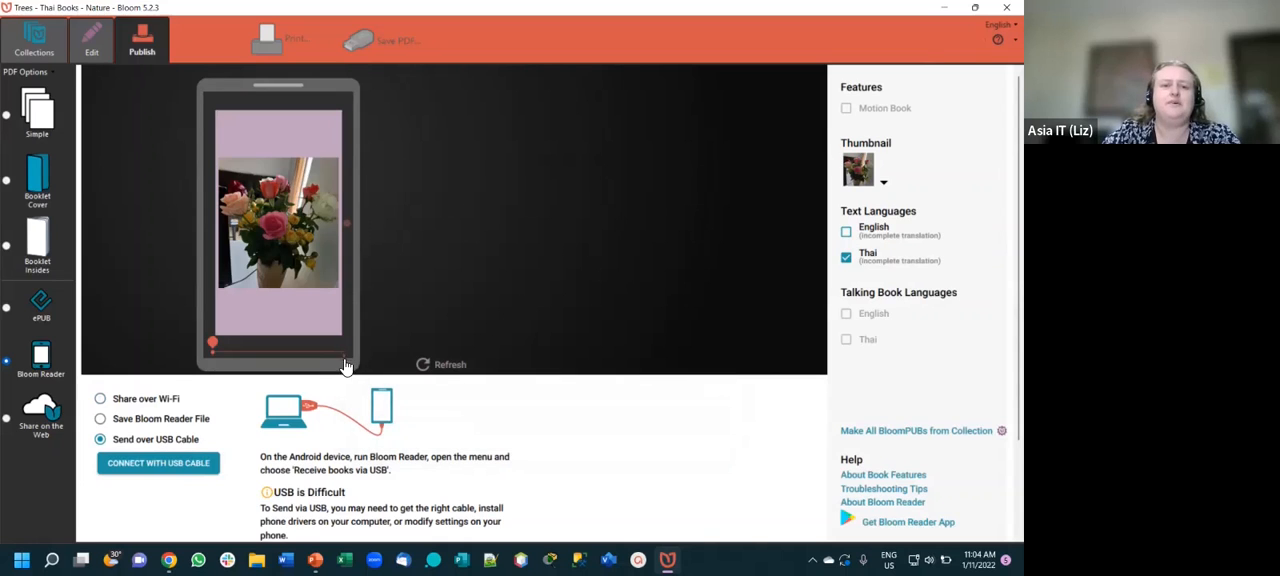
pyautogui.click(347, 225)
pyautogui.click(347, 225)
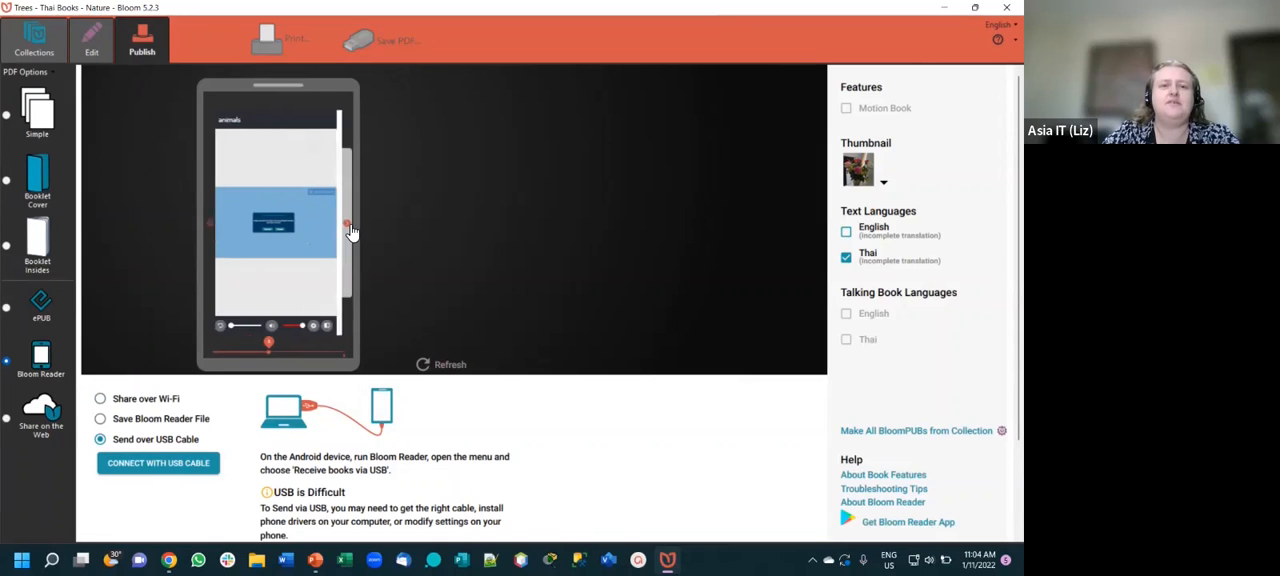
pyautogui.click(347, 225)
pyautogui.click(347, 225)
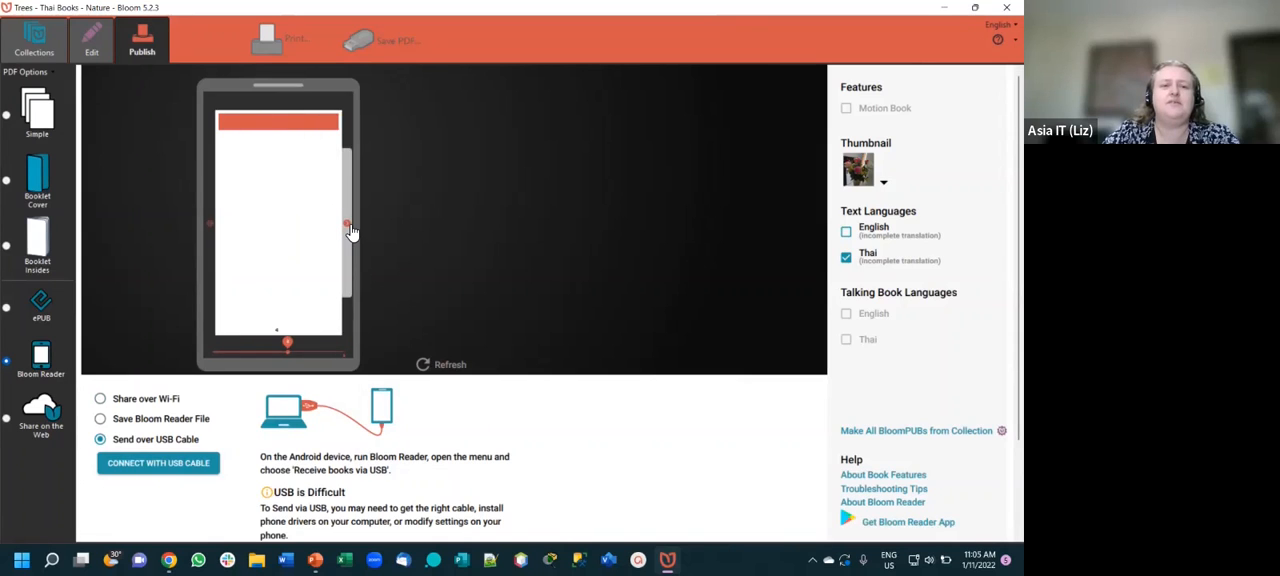
pyautogui.click(347, 225)
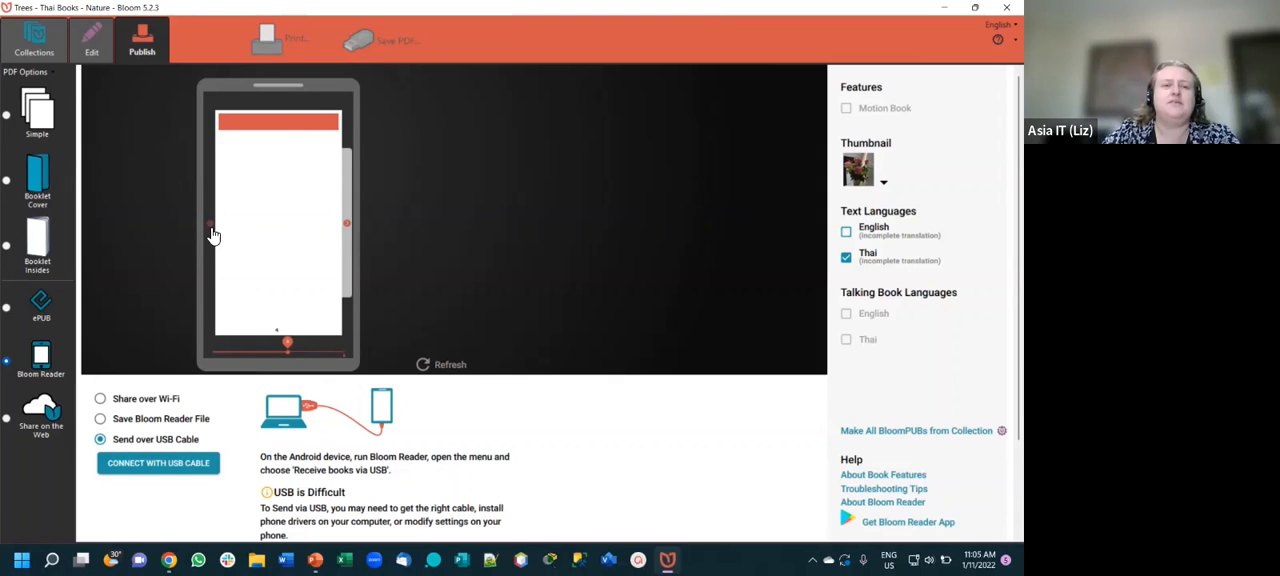
pyautogui.click(215, 229)
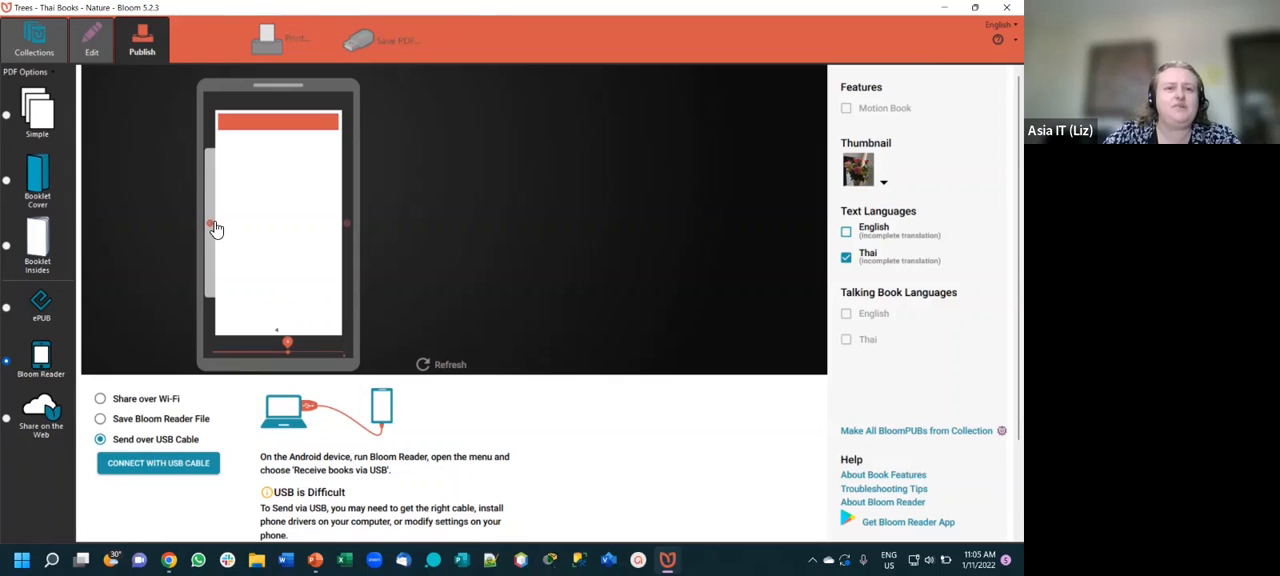
pyautogui.click(213, 228)
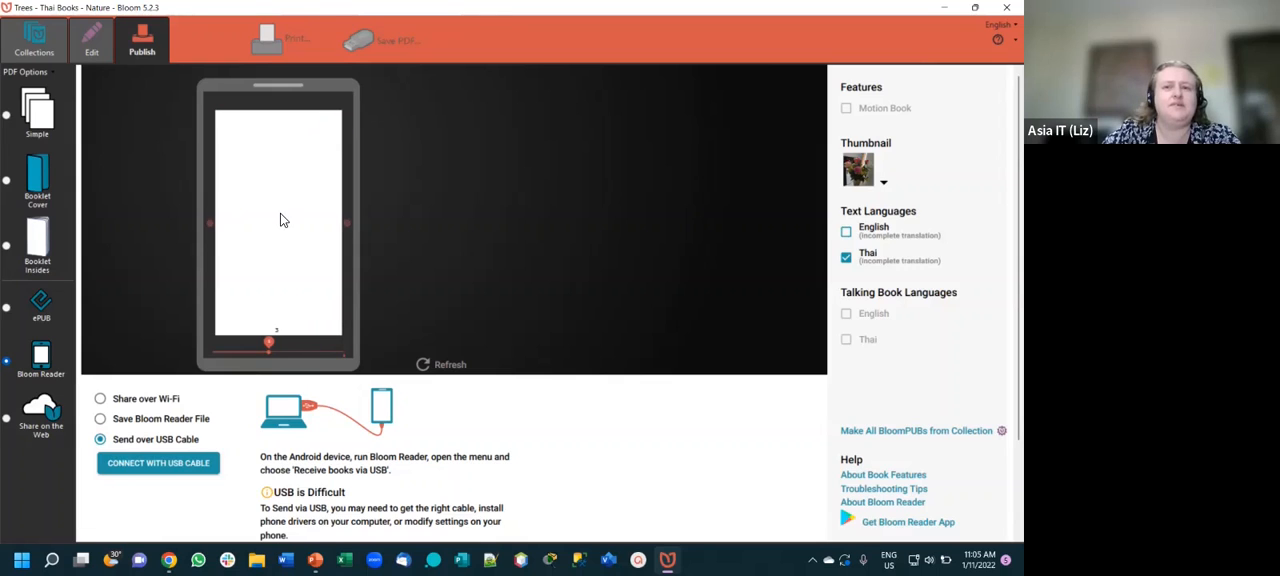
# - Include English in the book's text languages, page through the Bloom Reader preview to the quiz page and try an answer
pyautogui.click(846, 231)
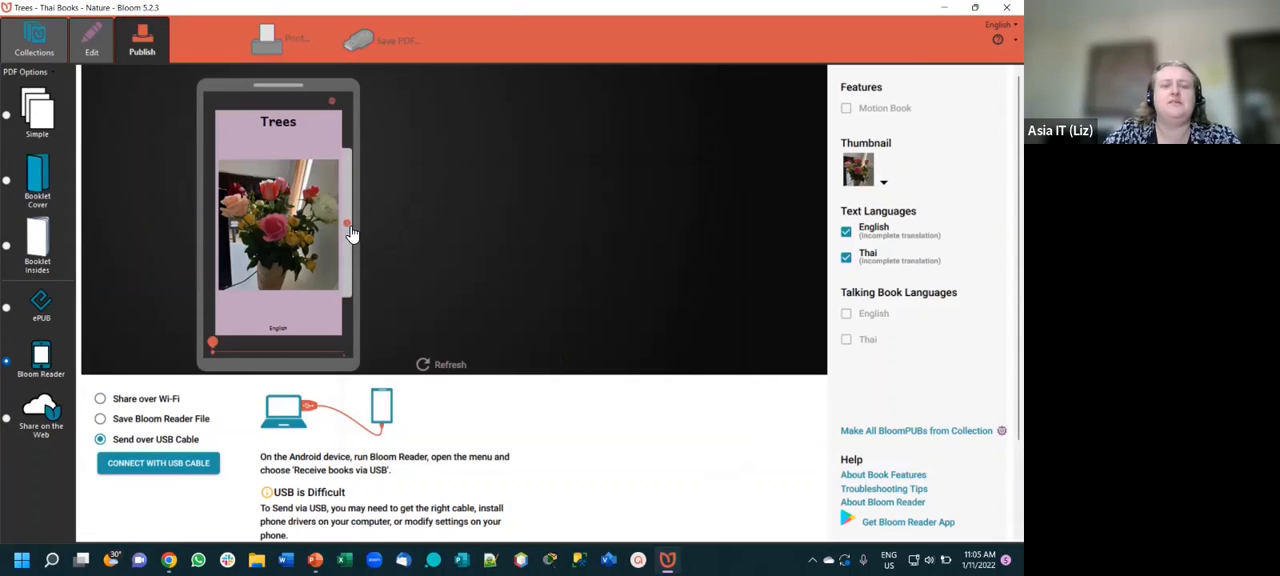
pyautogui.click(350, 234)
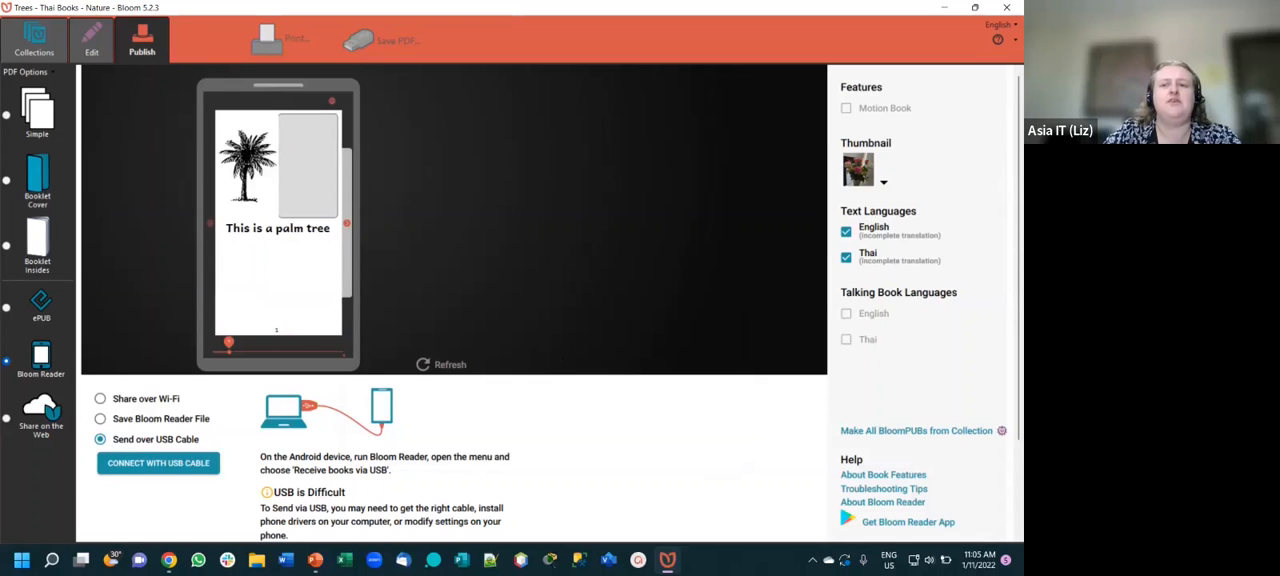
pyautogui.click(349, 231)
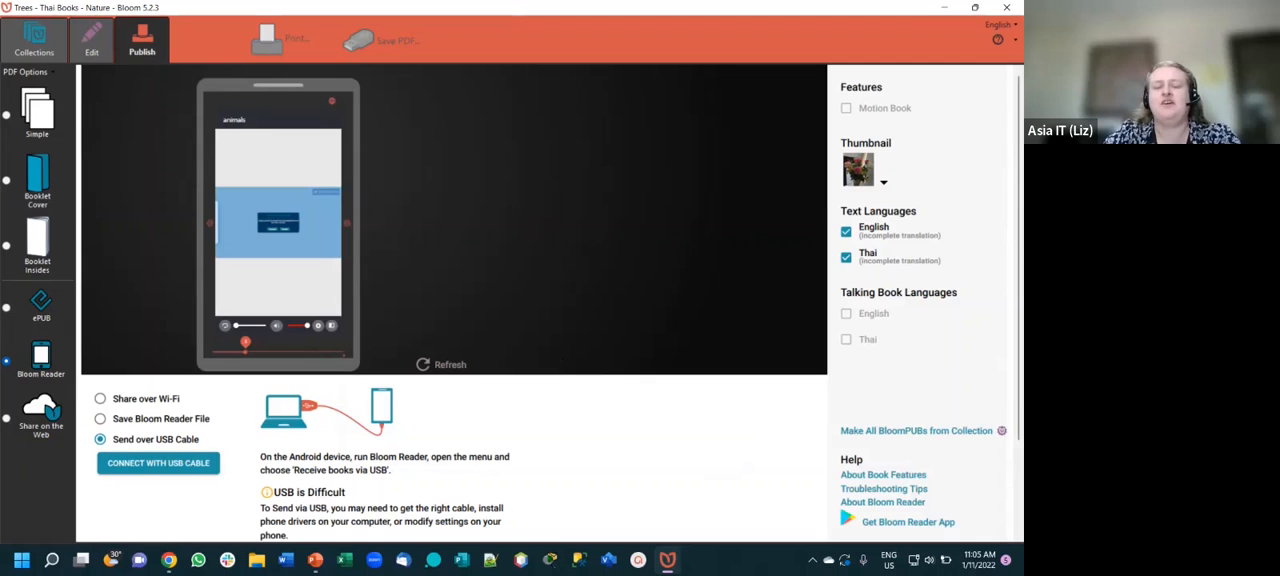
pyautogui.click(350, 236)
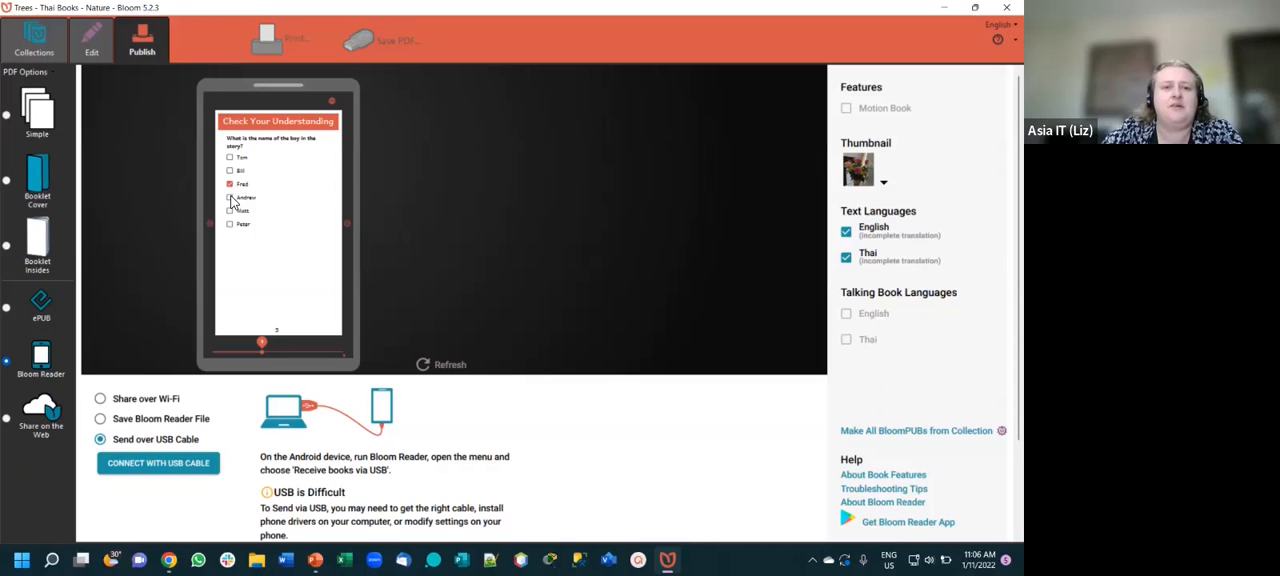
pyautogui.click(233, 201)
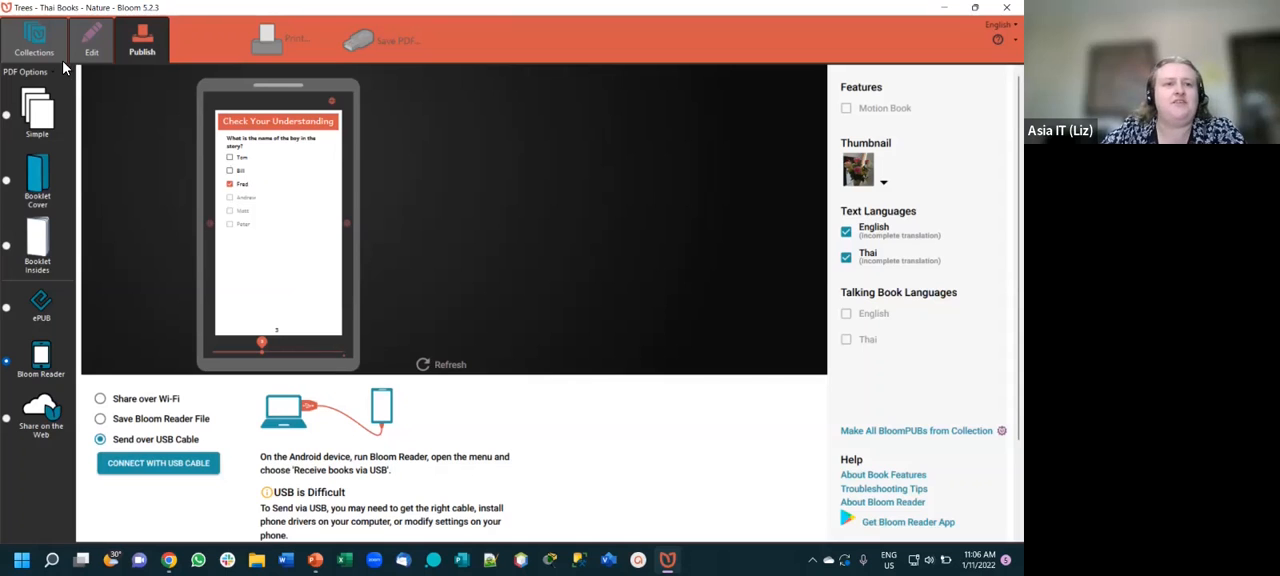
# - Return to editing the quiz page and try adding a letter inside the "Check Your Understanding" heading
pyautogui.click(92, 45)
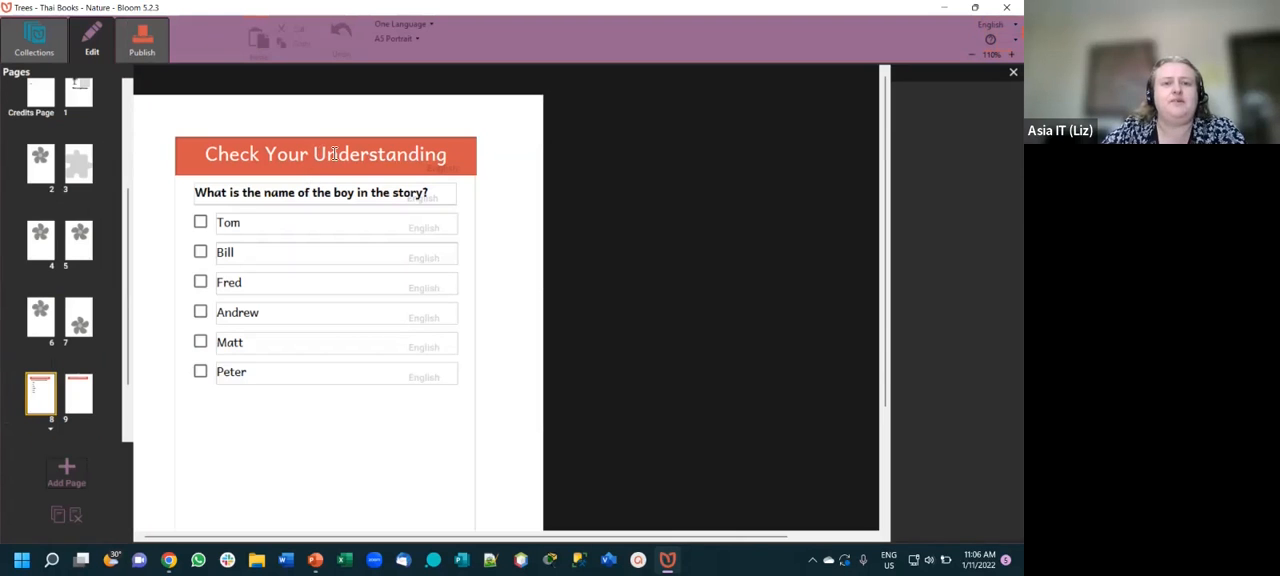
pyautogui.click(342, 160)
pyautogui.write('a')
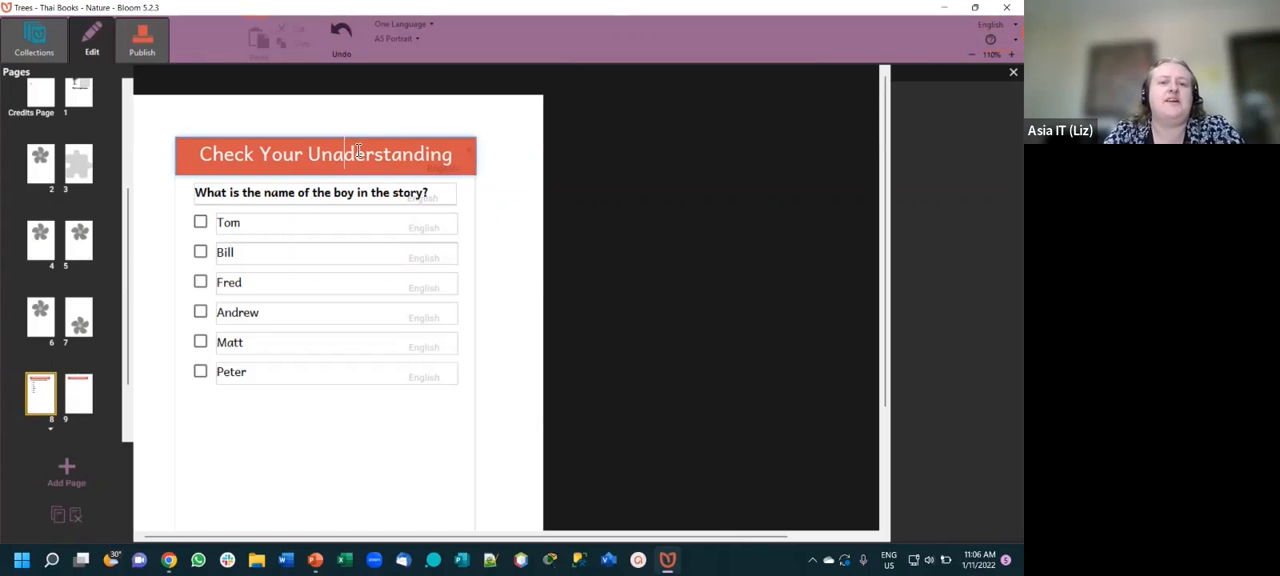
pyautogui.press('BackSpace')
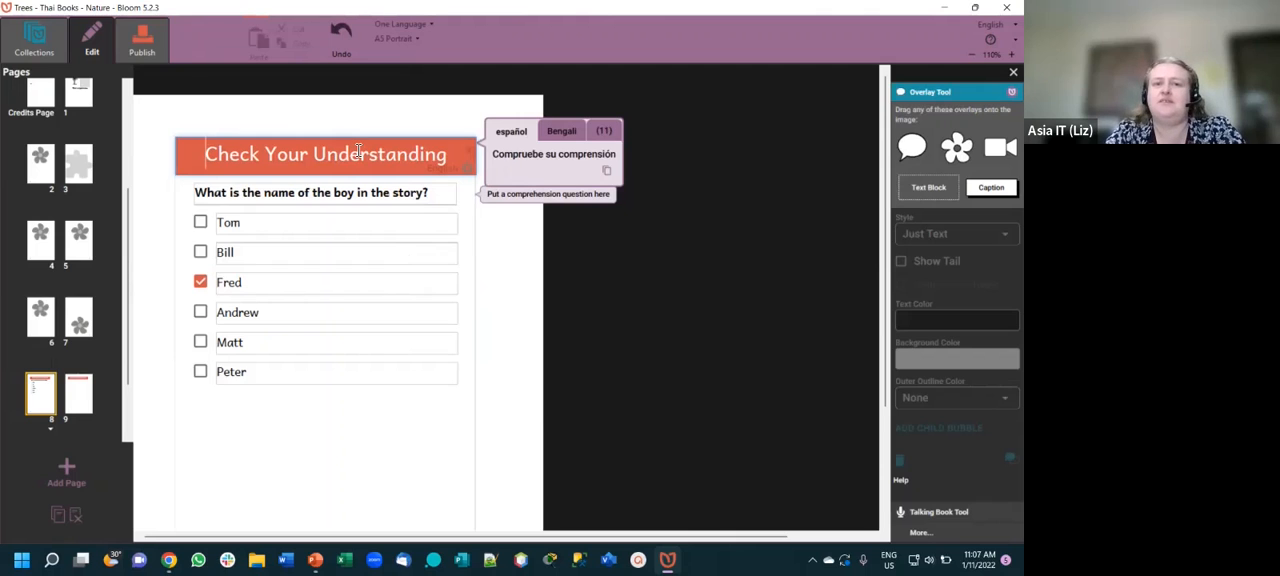
# - Replace the quiz page's heading text with "Questions"
pyautogui.hotkey('ctrl', 'shift', 'Right')
pyautogui.hotkey('ctrl', 'shift', 'Right')
pyautogui.hotkey('ctrl', 'shift', 'Right')
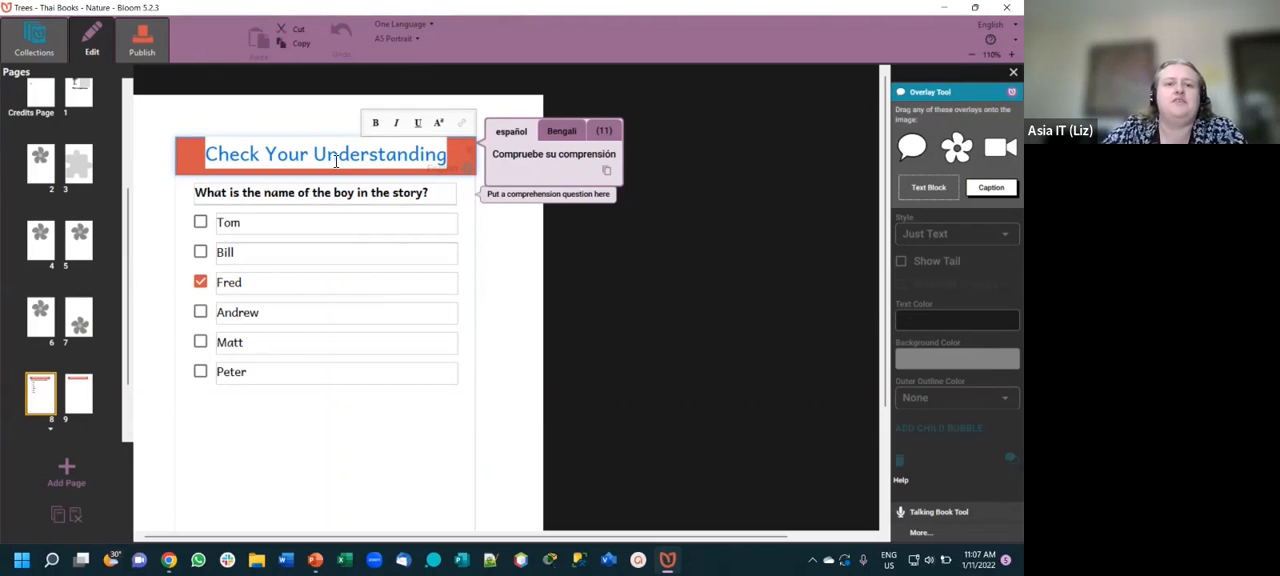
pyautogui.click(332, 158)
pyautogui.press('BackSpace')
pyautogui.press('BackSpace')
pyautogui.press('BackSpace')
pyautogui.press('BackSpace')
pyautogui.press('BackSpace')
pyautogui.press('BackSpace')
pyautogui.press('BackSpace')
pyautogui.press('BackSpace')
pyautogui.press('BackSpace')
pyautogui.press('BackSpace')
pyautogui.press('BackSpace')
pyautogui.press('BackSpace')
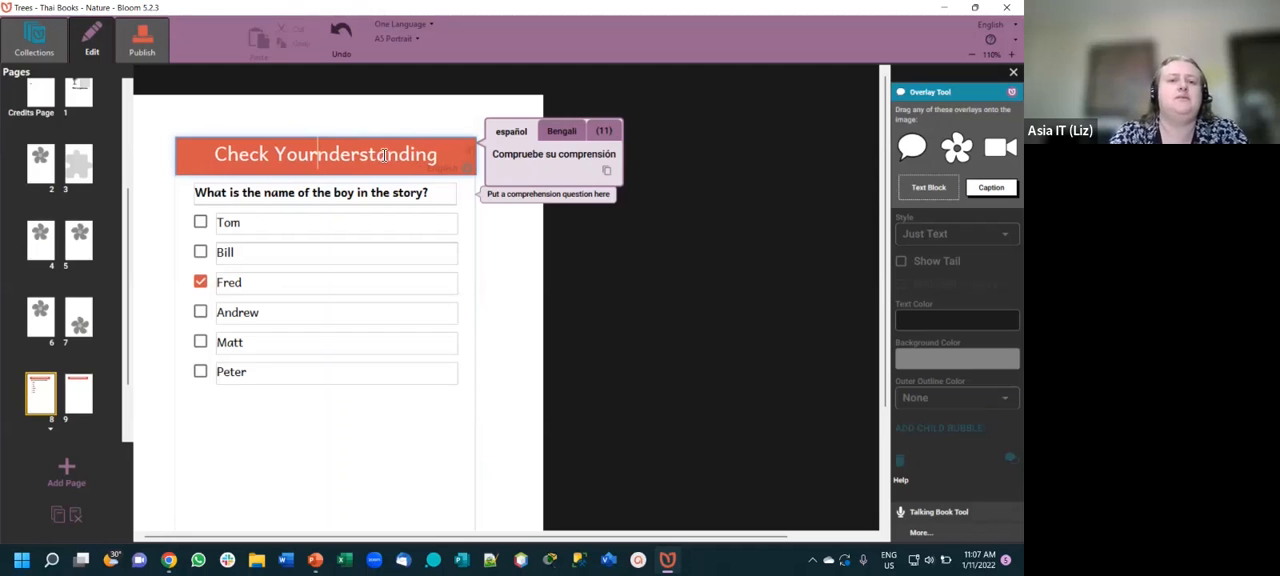
pyautogui.write('que')
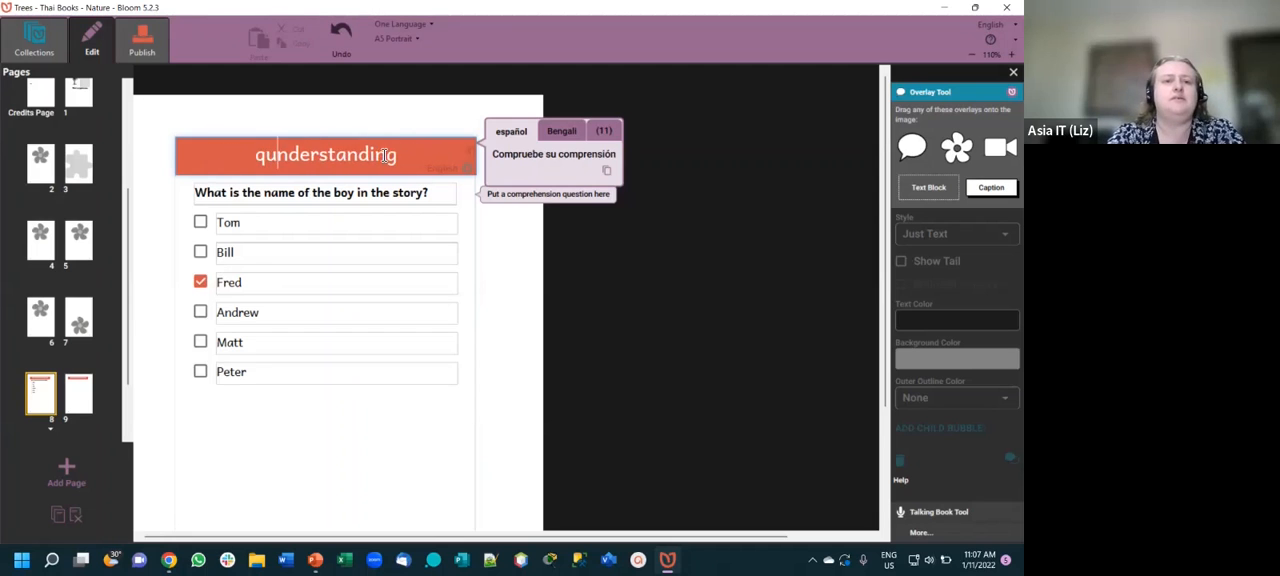
pyautogui.write('s')
pyautogui.press('Delete')
pyautogui.press('Delete')
pyautogui.press('Delete')
pyautogui.press('Delete')
pyautogui.press('Delete')
pyautogui.press('Delete')
pyautogui.press('Delete')
pyautogui.press('Delete')
pyautogui.press('Delete')
pyautogui.press('Delete')
pyautogui.press('Delete')
pyautogui.press('Delete')
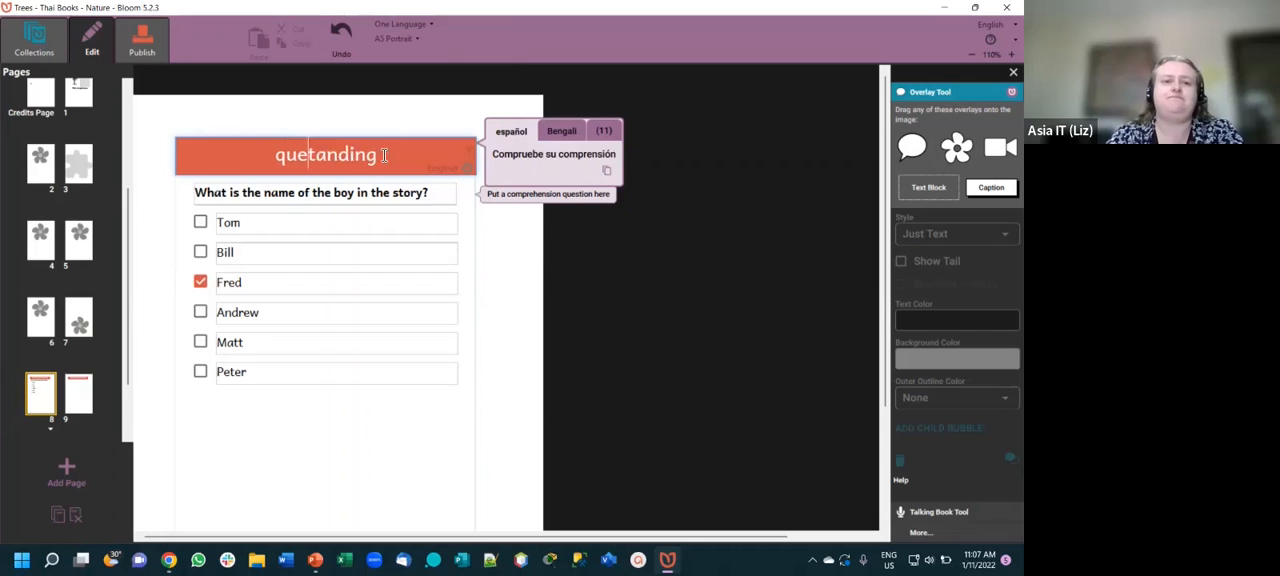
pyautogui.write('tions')
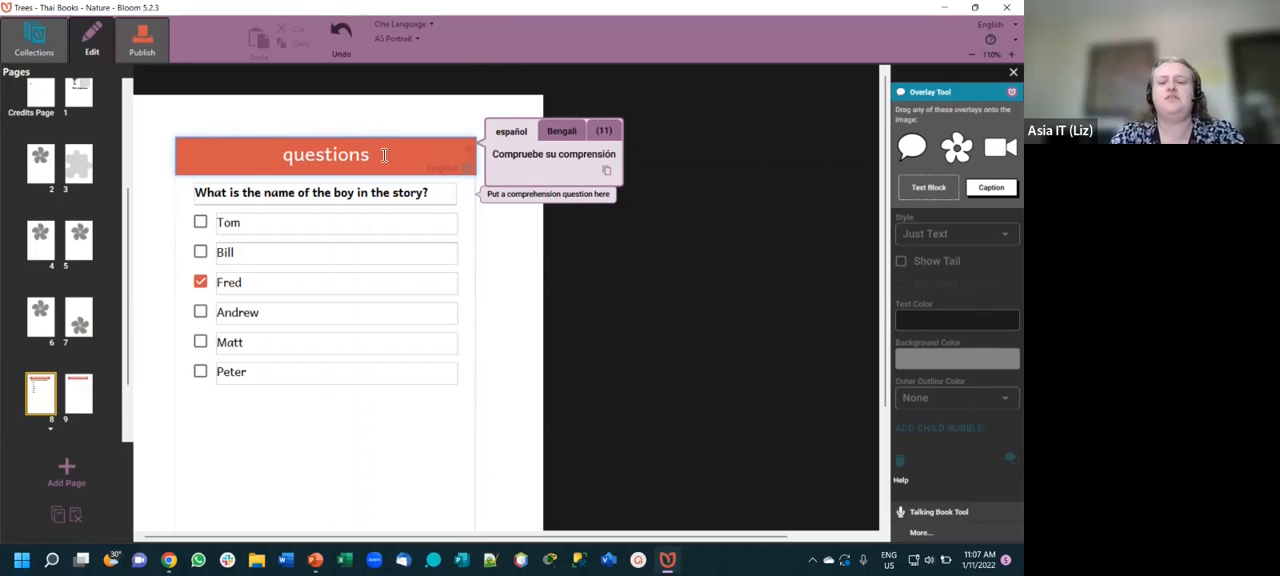
pyautogui.press('Home')
pyautogui.press('Delete')
pyautogui.write('Q')
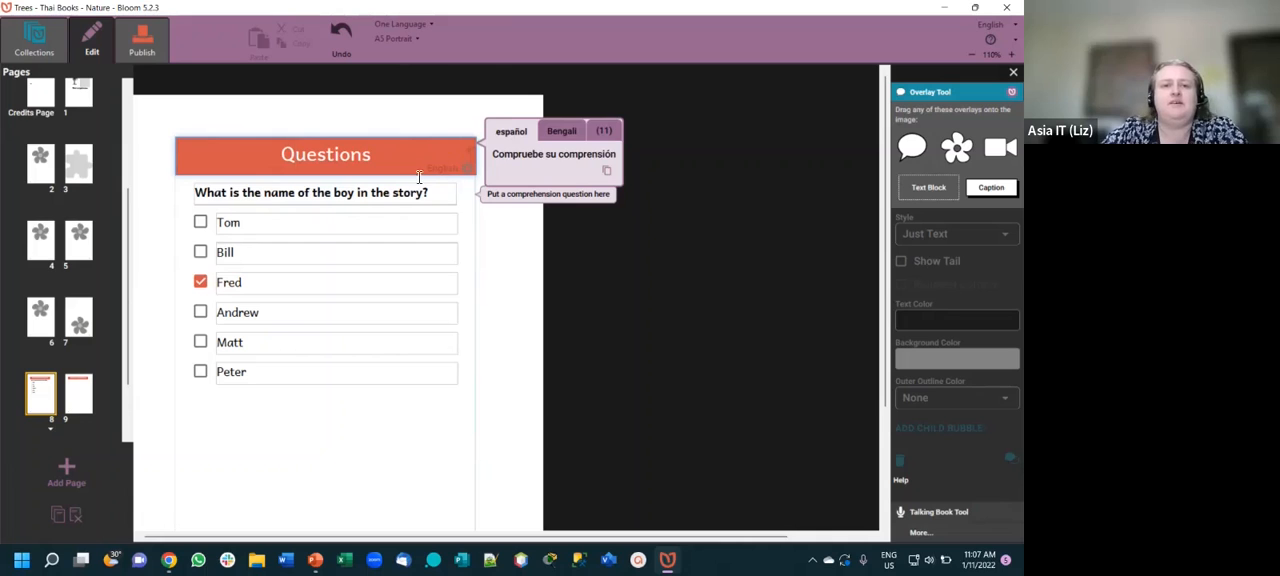
# - Try showing Thai alongside English on the quiz page and return it to English only
pyautogui.click(411, 24)
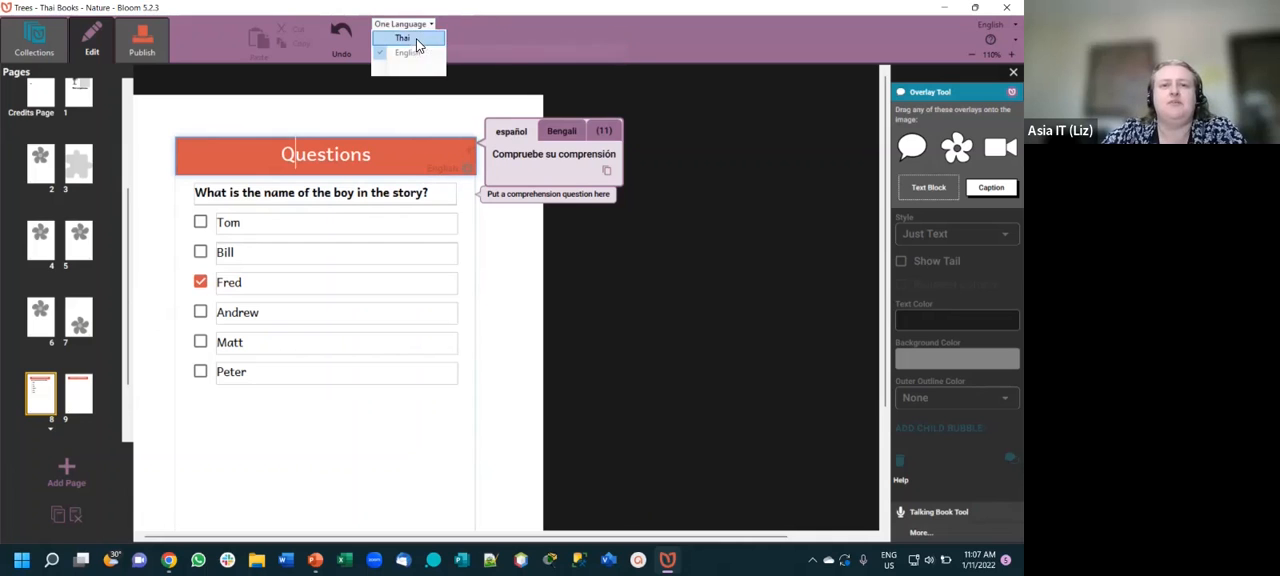
pyautogui.click(412, 44)
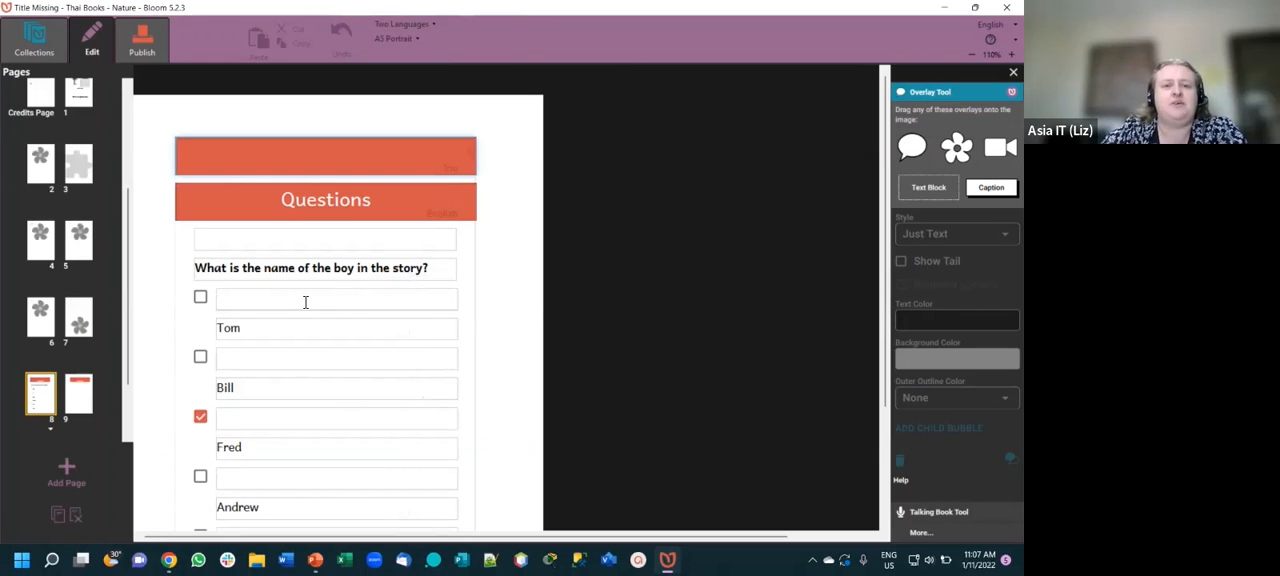
pyautogui.click(313, 318)
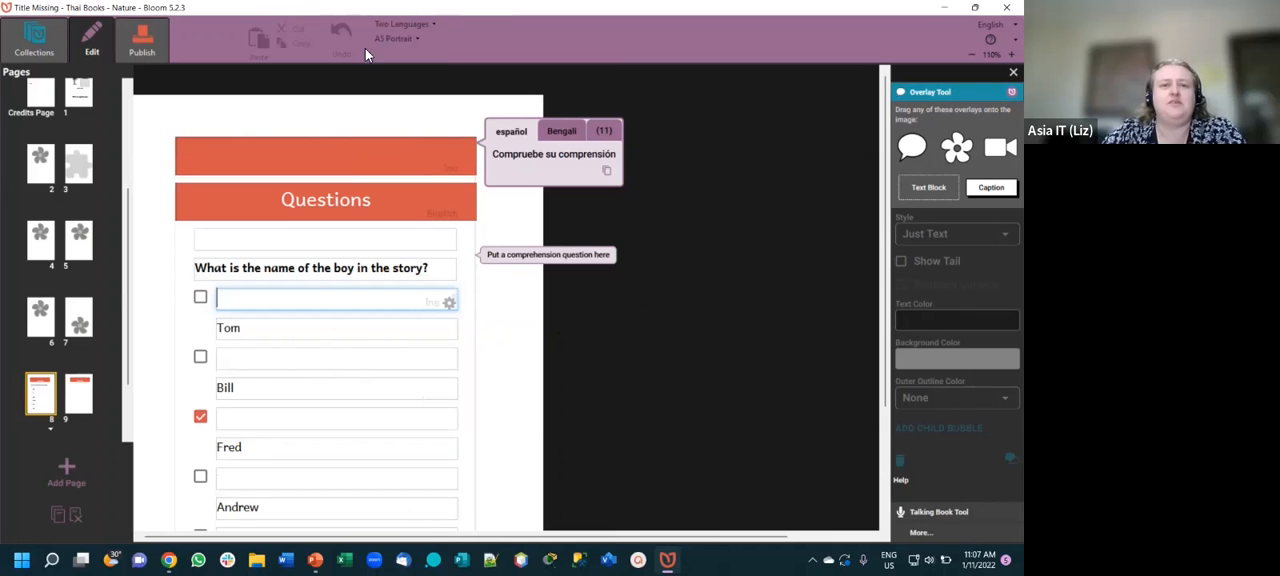
pyautogui.click(401, 24)
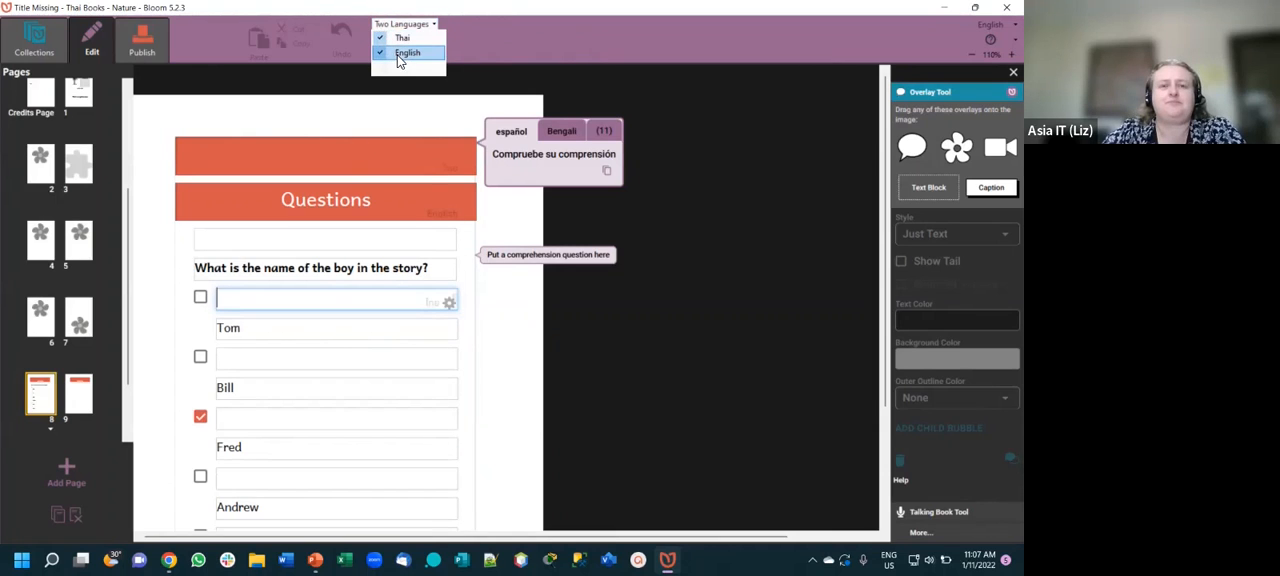
pyautogui.click(405, 53)
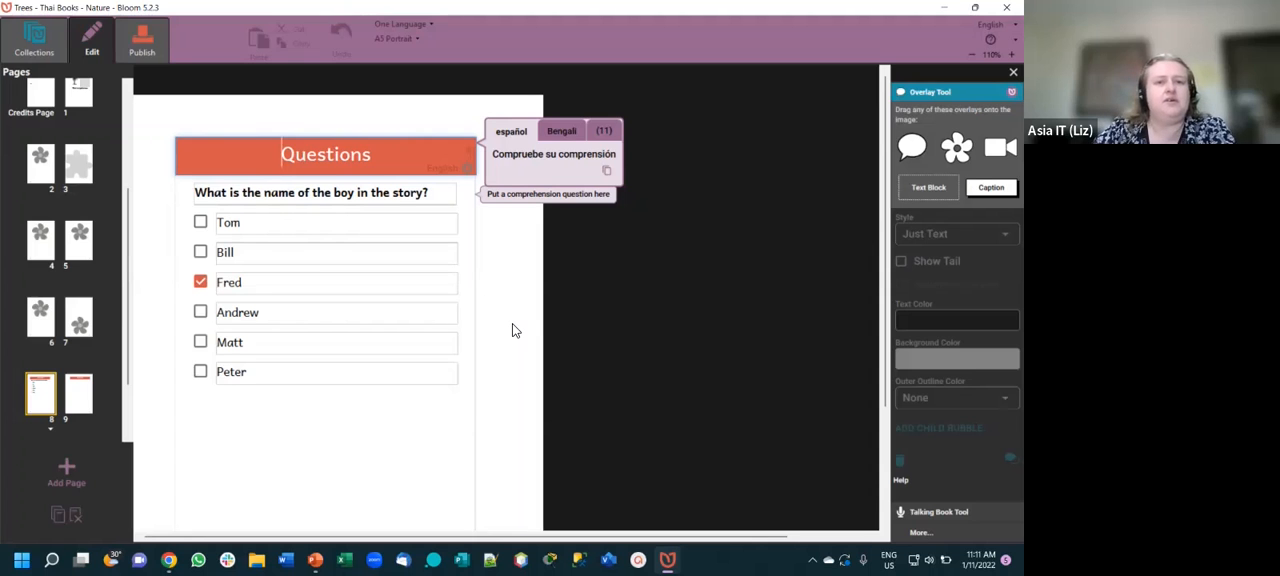
# - Switch to the PowerPoint presentation, select slide 22 with the Bloom Comics video and start the slide show from it
pyautogui.hotkey('alt', 'Tab')
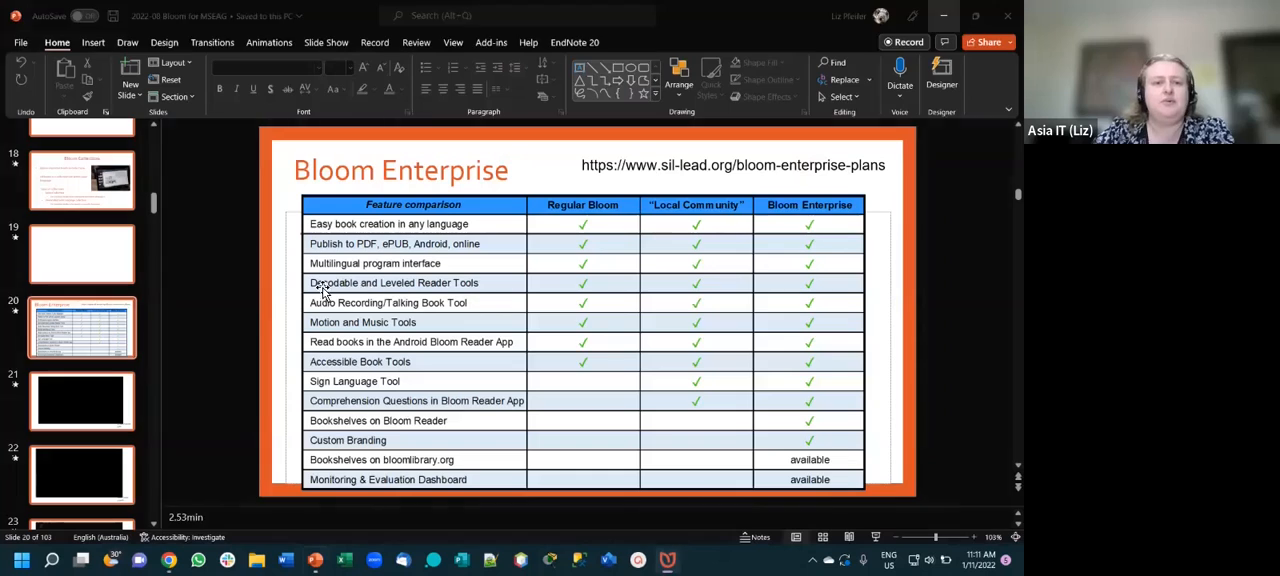
pyautogui.click(82, 474)
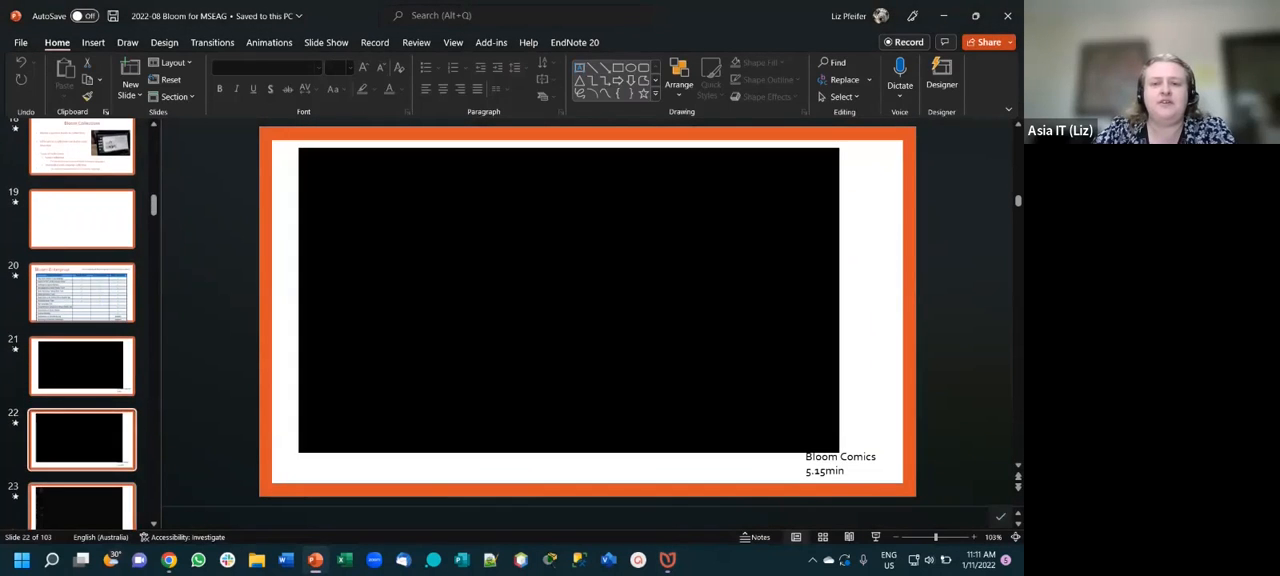
pyautogui.press('Down')
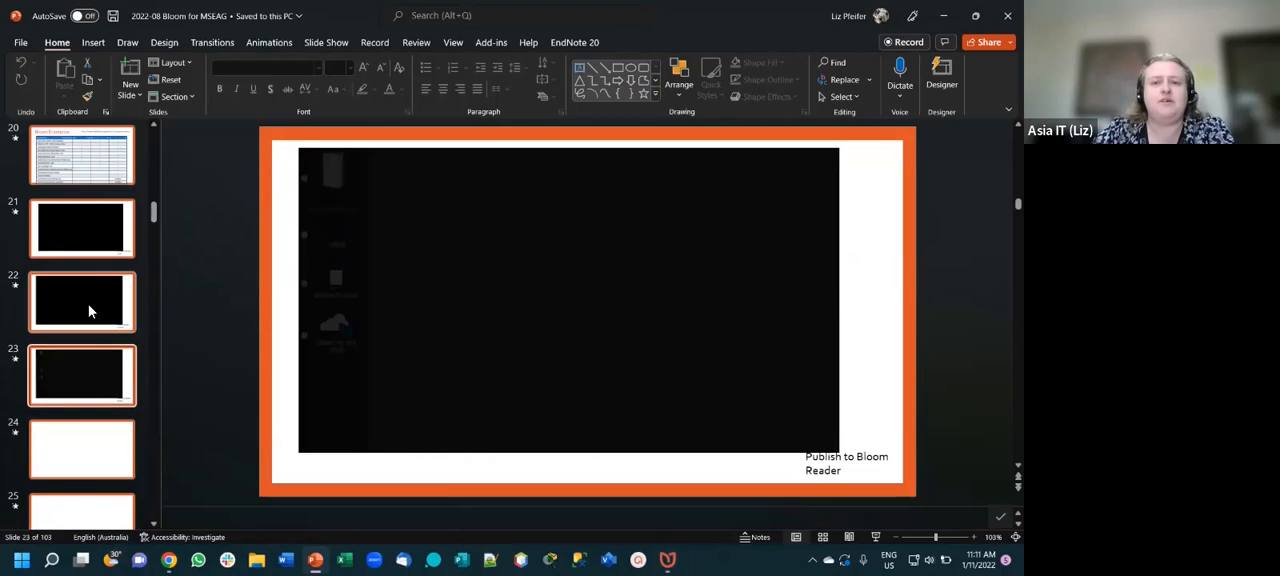
pyautogui.click(89, 311)
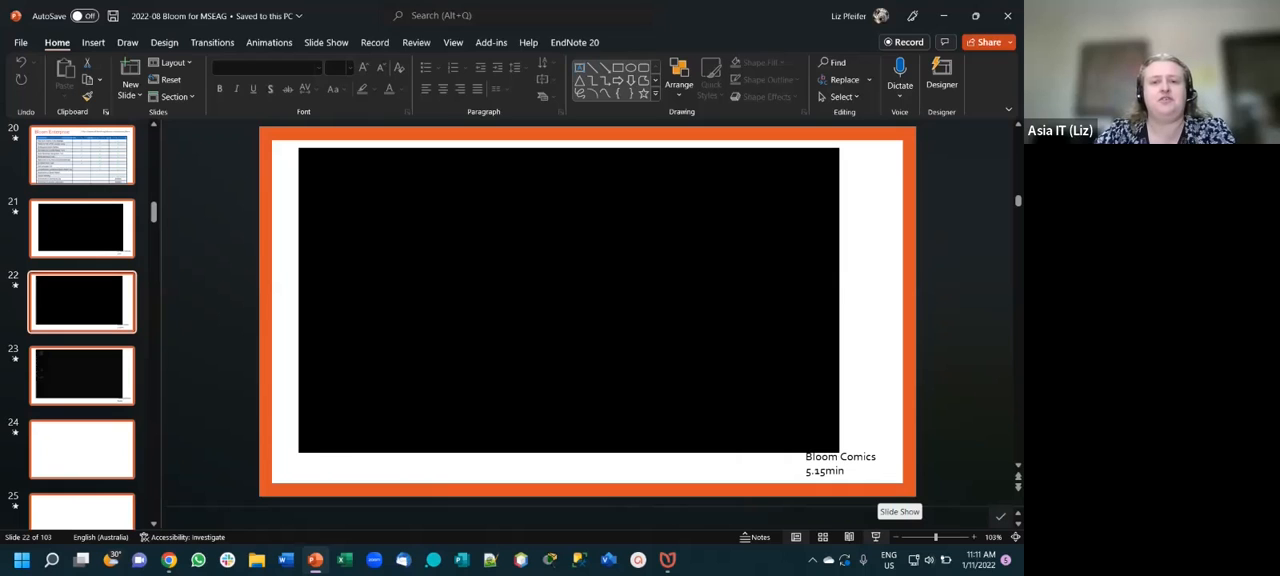
pyautogui.click(875, 537)
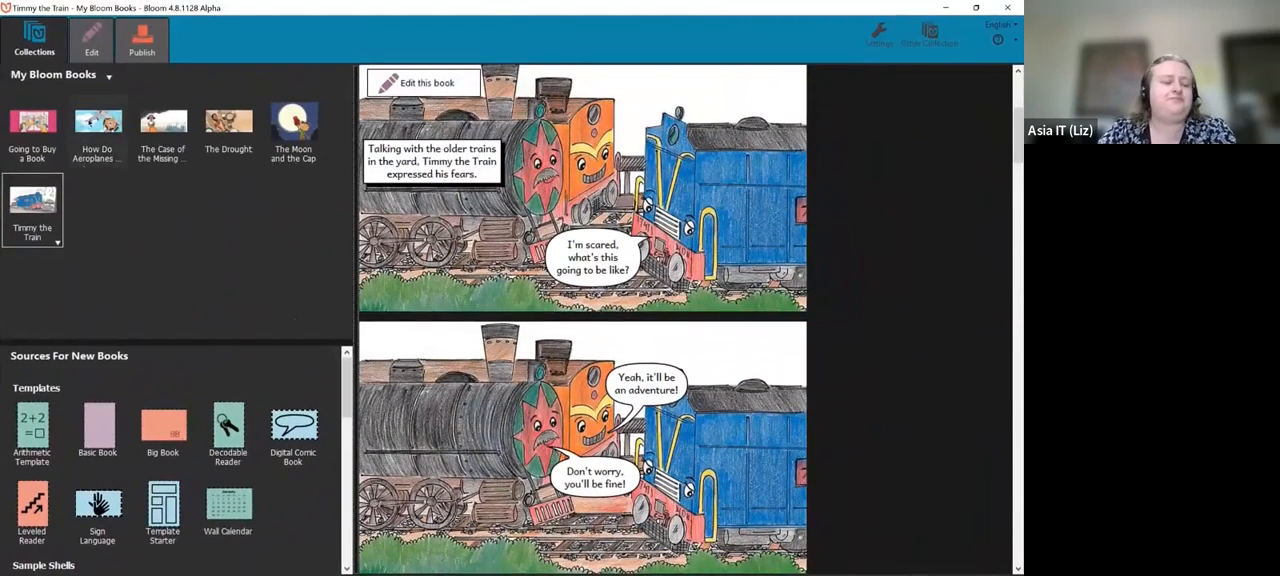
# - Open the book "How Do Aeroplanes Fly?" for editing and go to its page 1
pyautogui.click(94, 120)
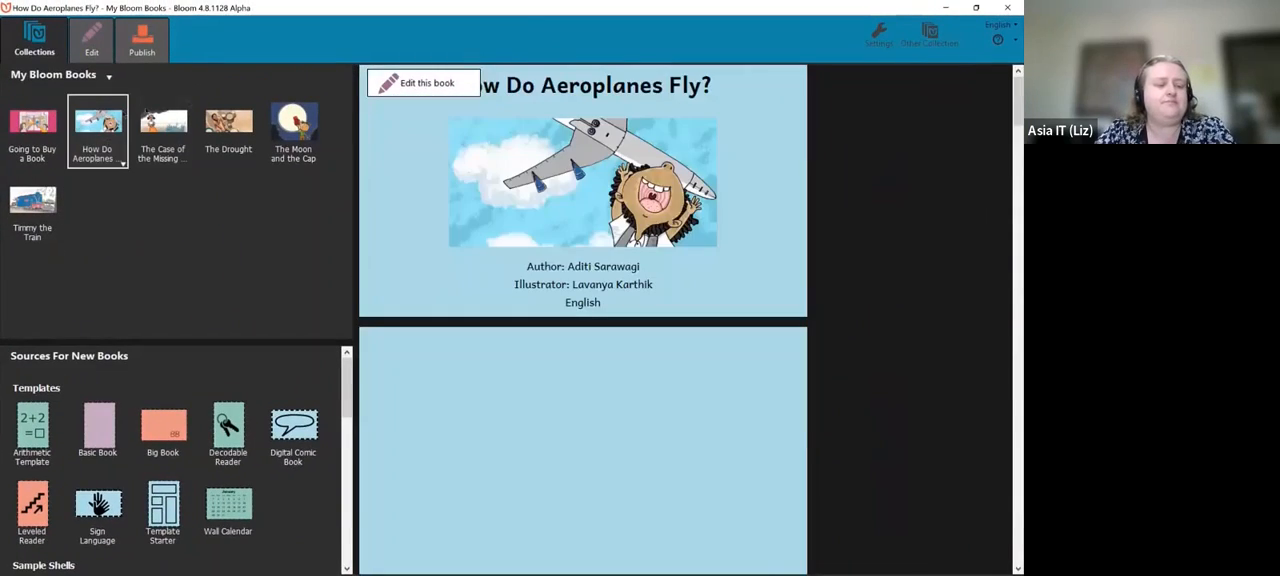
pyautogui.click(392, 81)
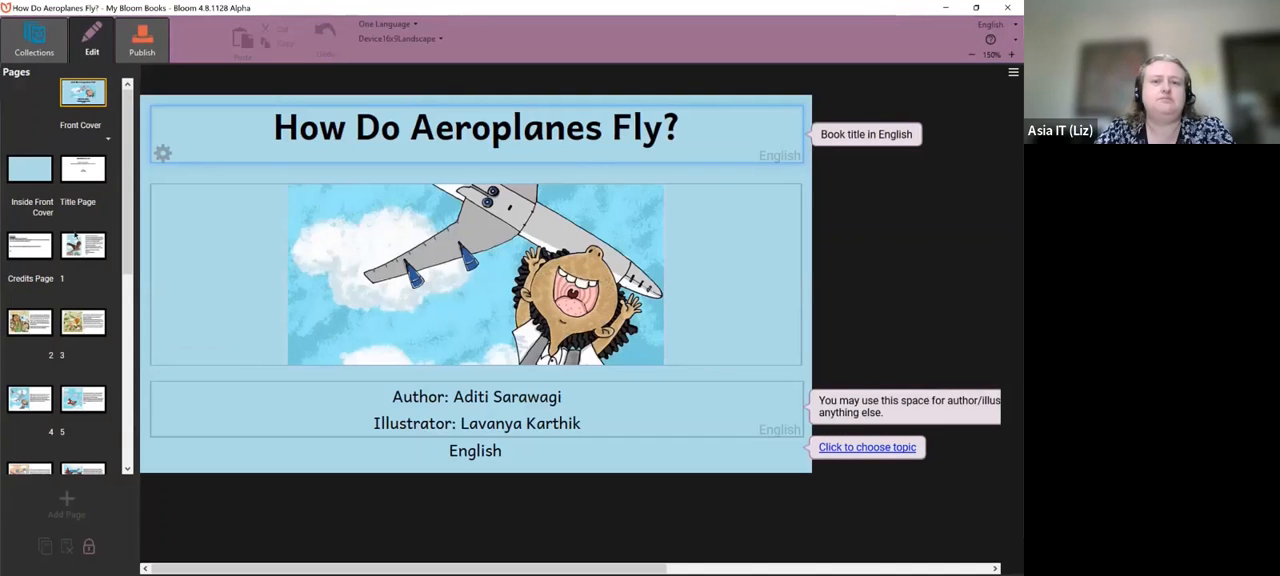
pyautogui.click(83, 246)
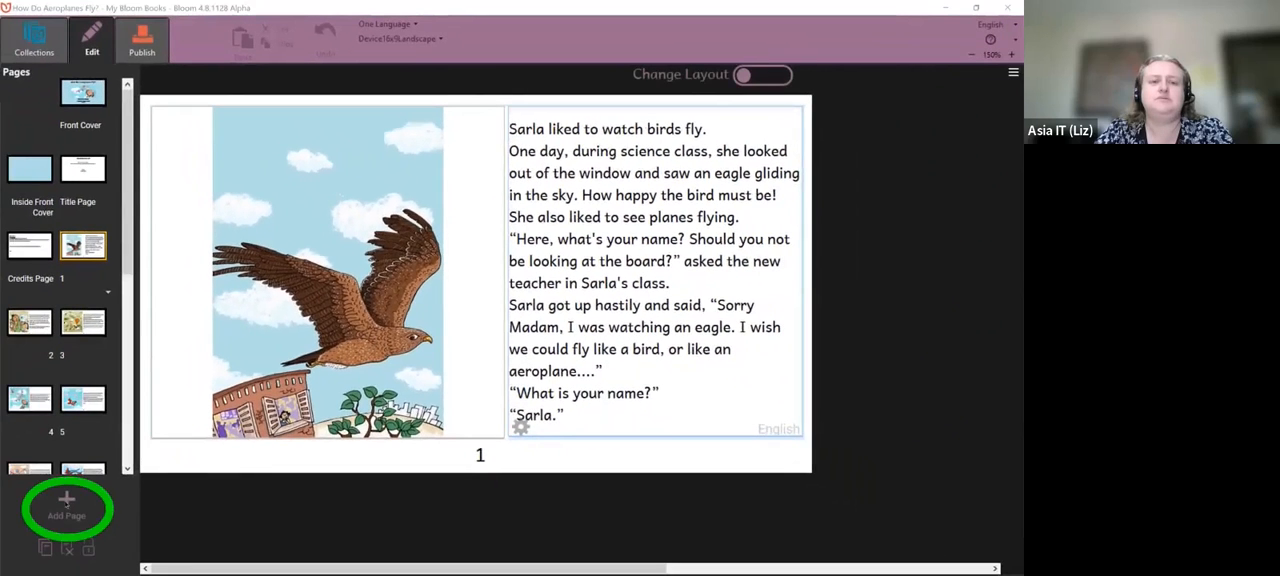
# - Start adding a page and preview the Picture in Middle, Picture on Bottom and Picture on Left layouts
pyautogui.click(66, 505)
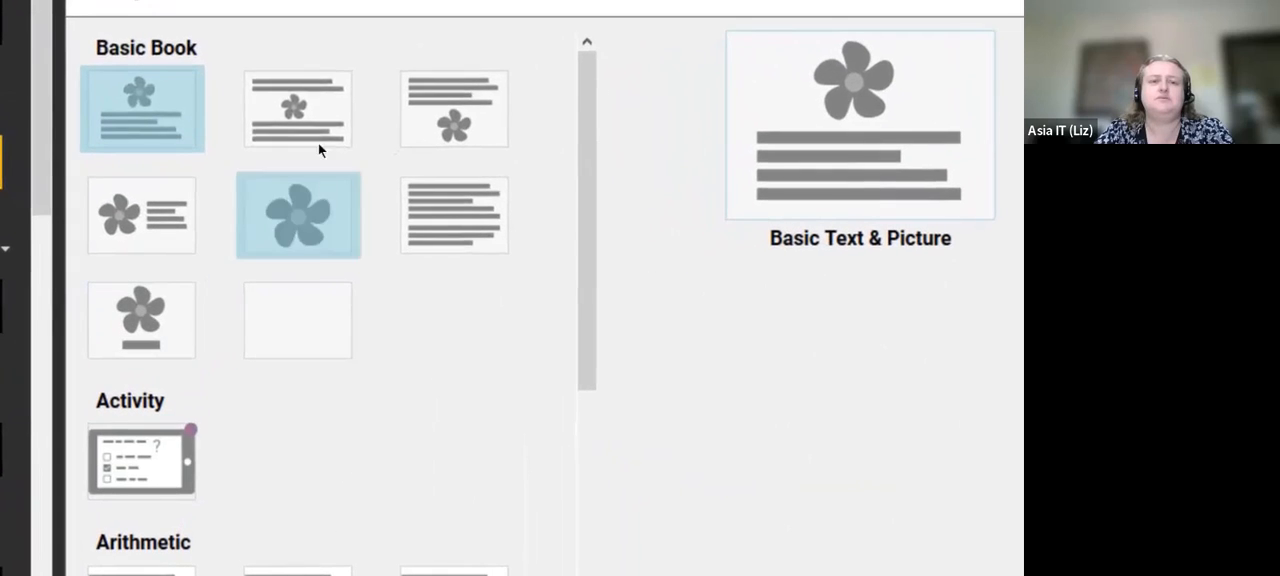
pyautogui.click(303, 88)
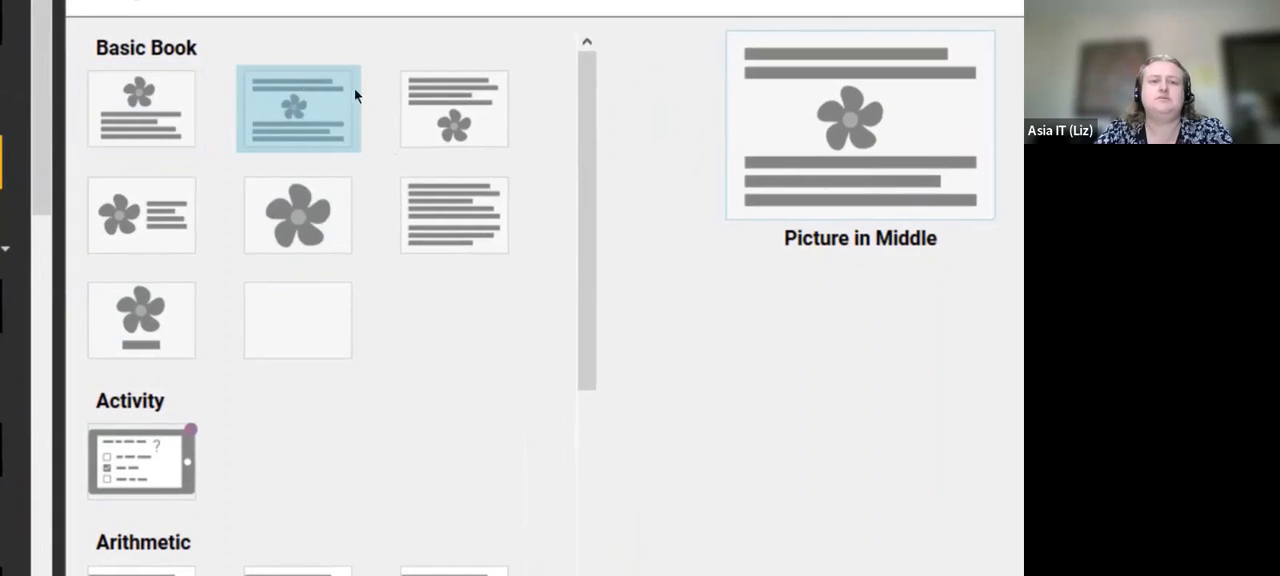
pyautogui.click(467, 100)
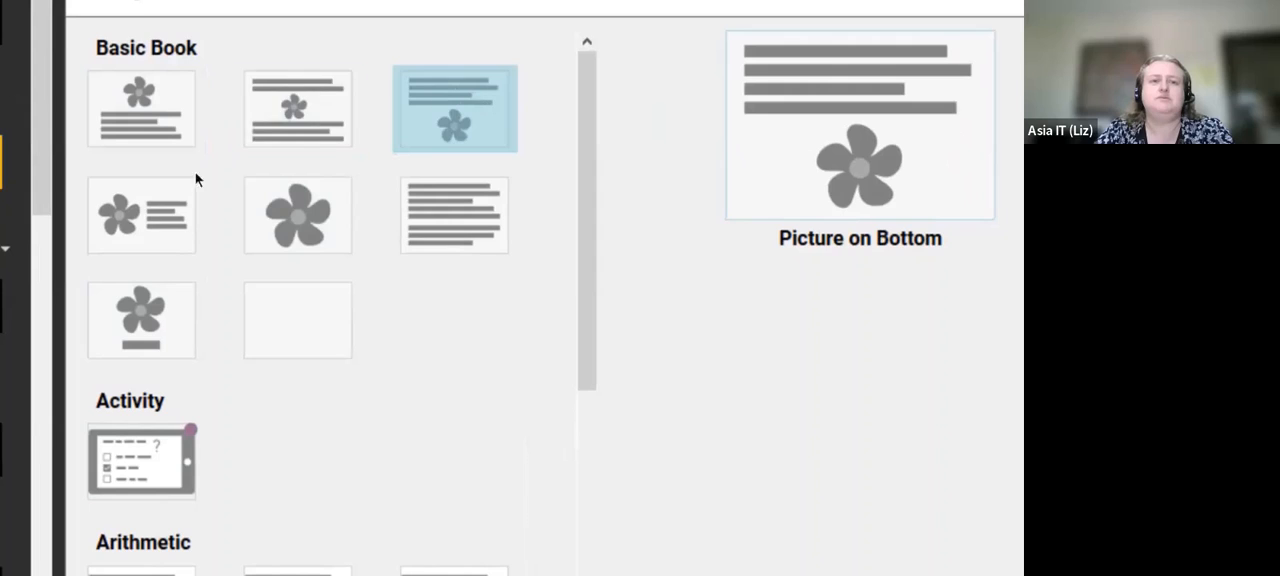
pyautogui.click(149, 213)
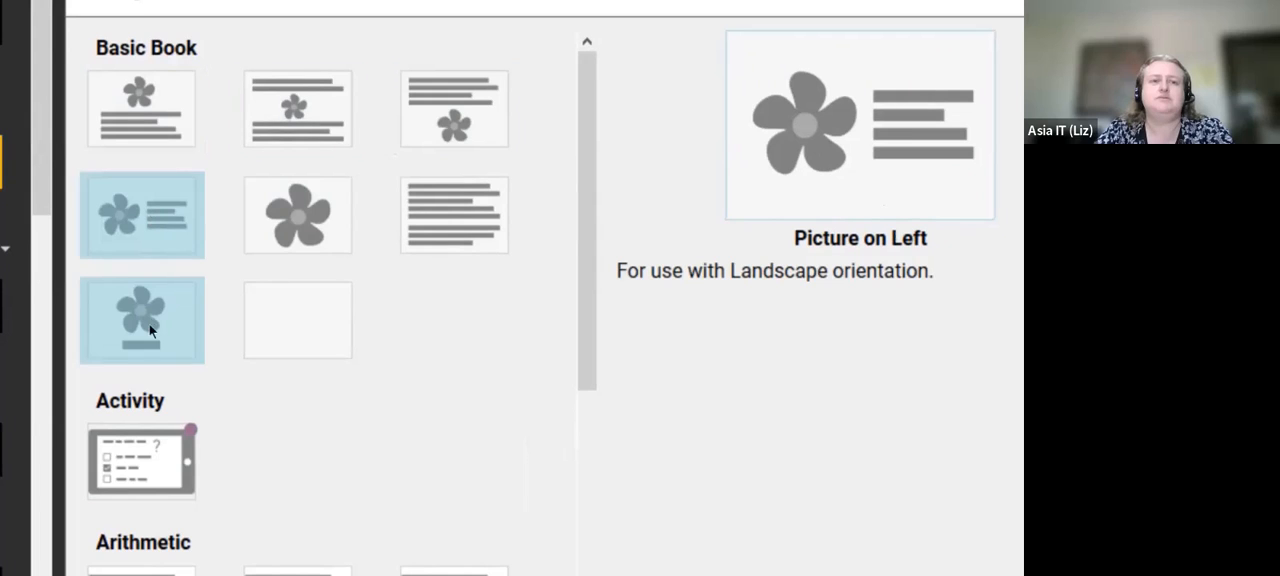
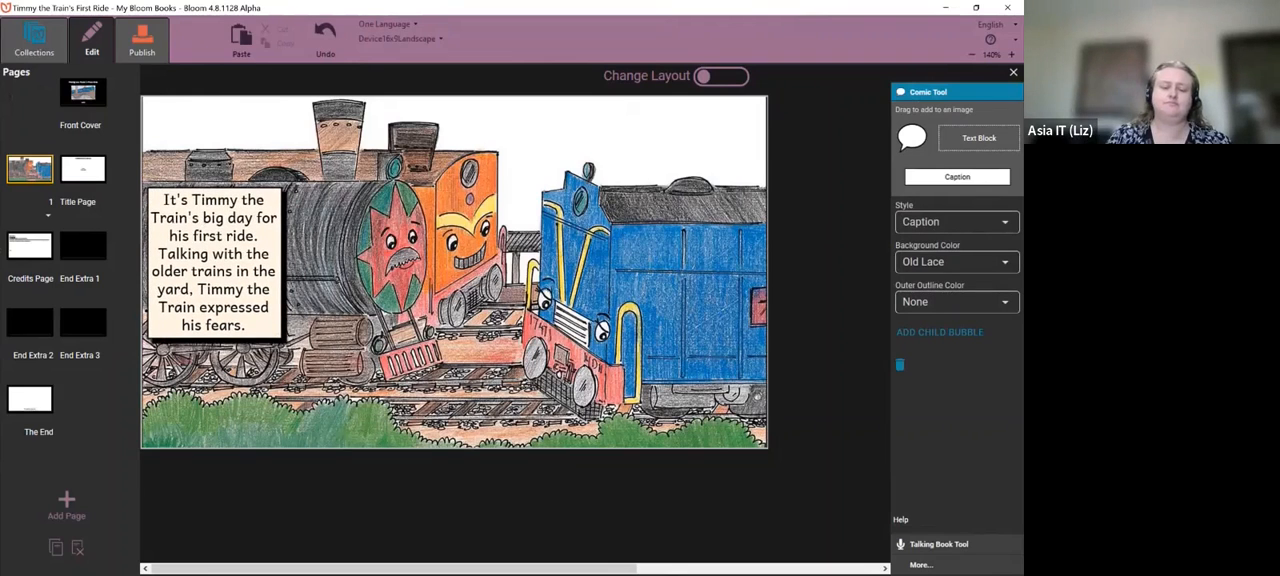
# - Add a speech bubble with pasted text to page 1 of "Timmy the Train's First Ride", adjust its placement and go to publishing
pyautogui.moveTo(912, 138); pyautogui.dragTo(355, 364)
pyautogui.write("I'm scared, what's this going to be like?")
pyautogui.moveTo(511, 394); pyautogui.dragTo(563, 329)
pyautogui.moveTo(367, 346); pyautogui.dragTo(420, 376)
pyautogui.click(416, 533)
pyautogui.click(141, 45)
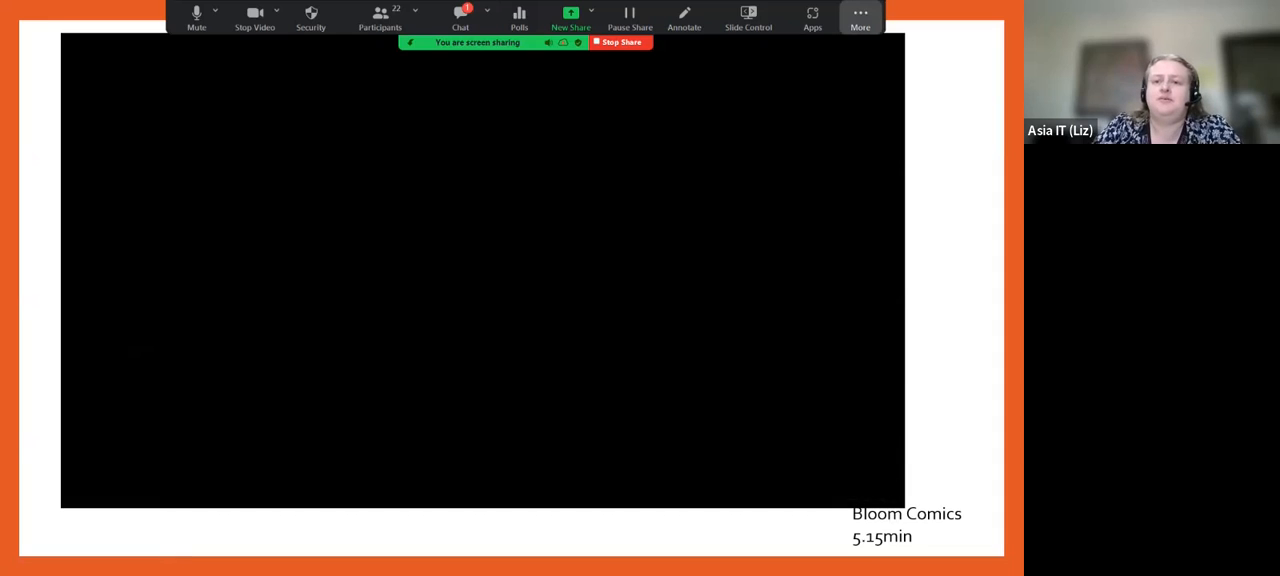
# - End the slide show with the Bloom Comics video and switch to Bloom
pyautogui.click(860, 18)
pyautogui.click(861, 236)
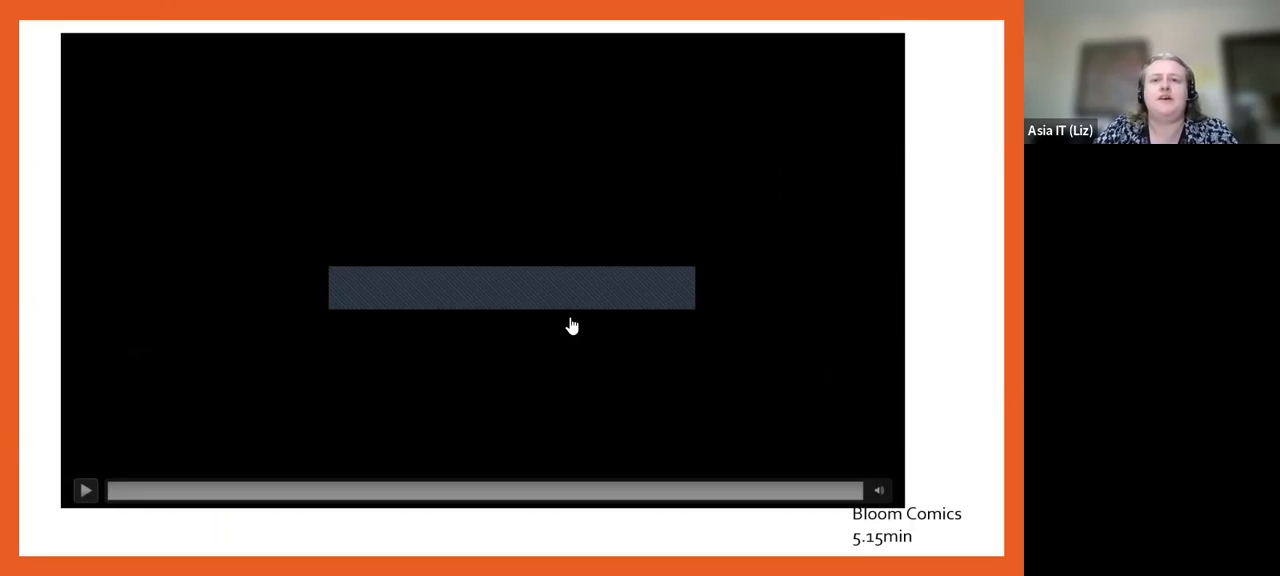
pyautogui.press('Escape')
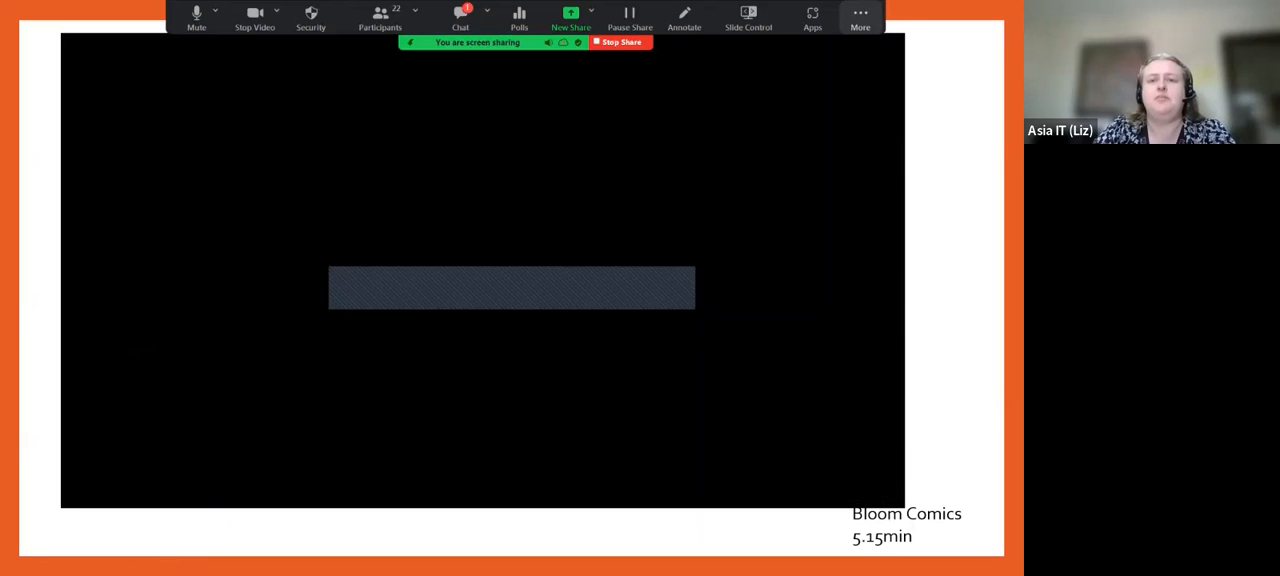
pyautogui.press('space')
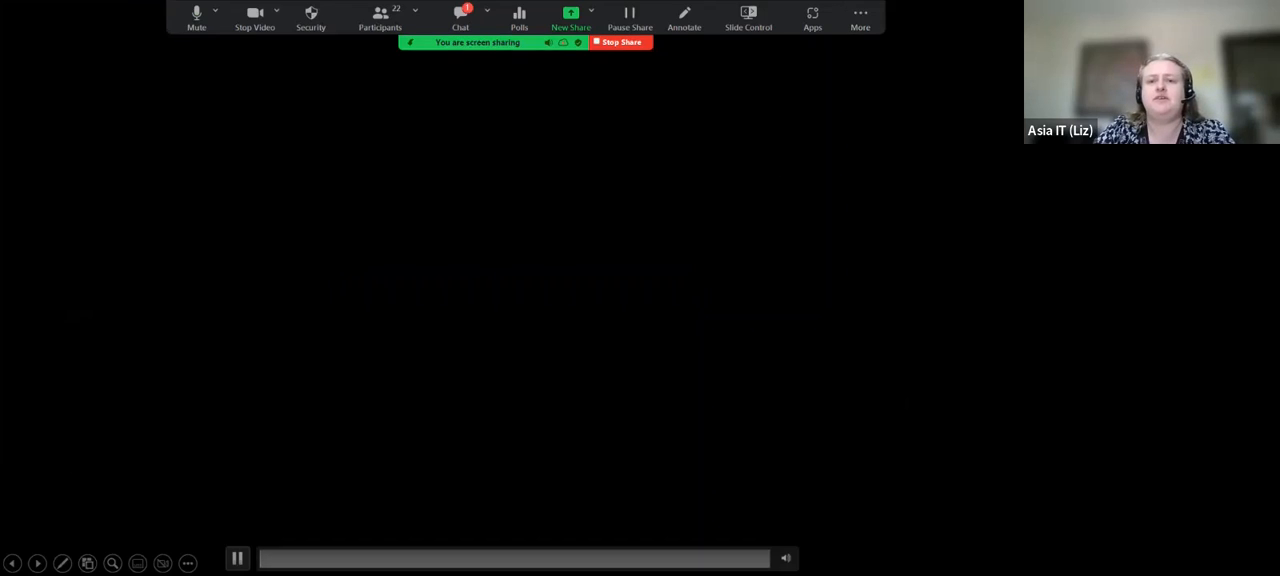
pyautogui.press('Escape')
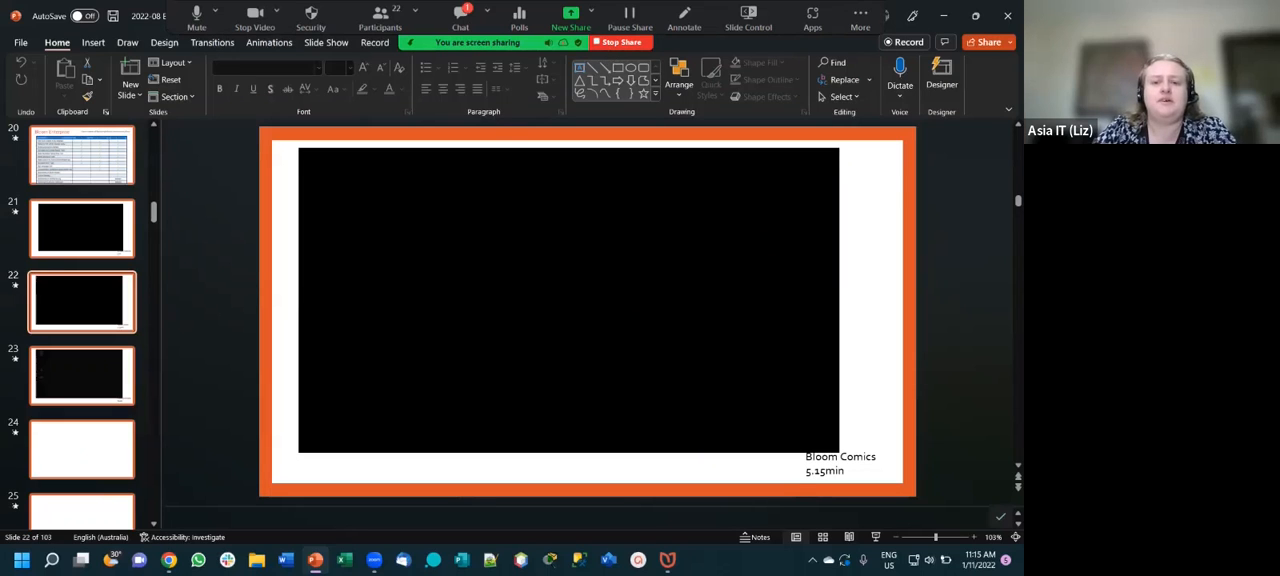
pyautogui.click(667, 559)
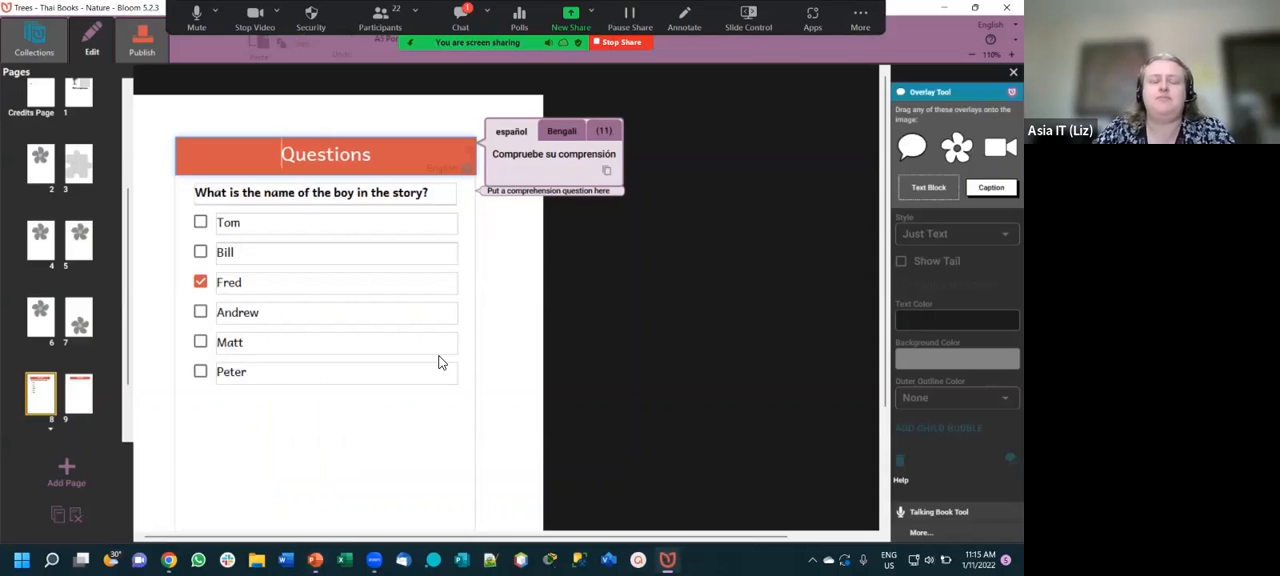
# - Leave the Trees book for the collections view and show the description of the Paper Comic Book template
pyautogui.click(344, 118)
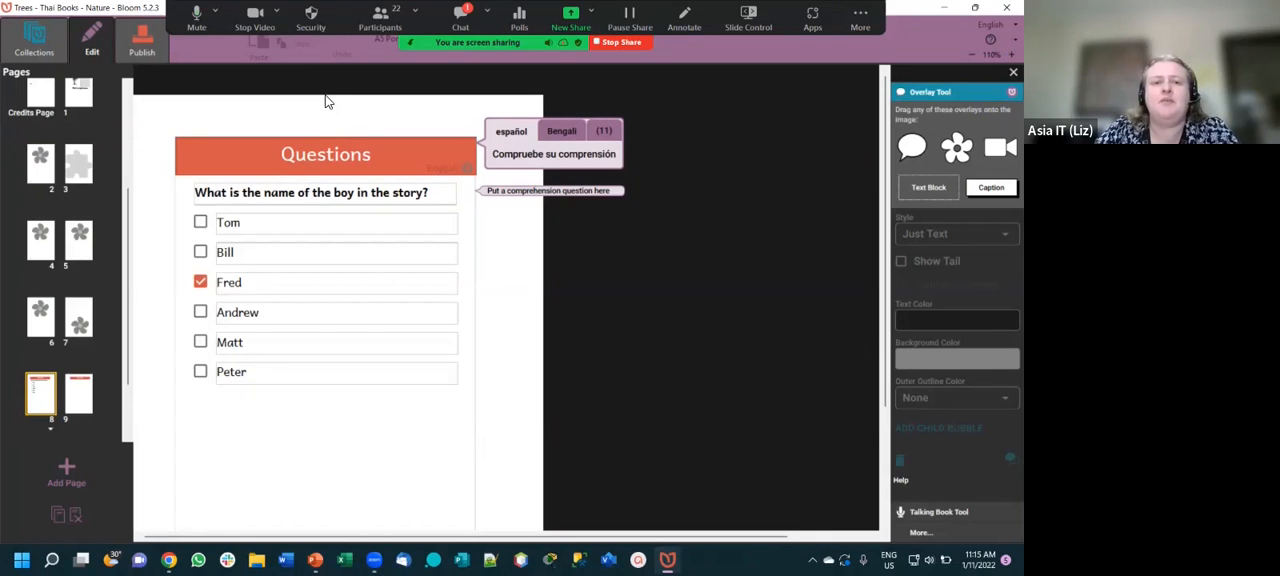
pyautogui.click(35, 42)
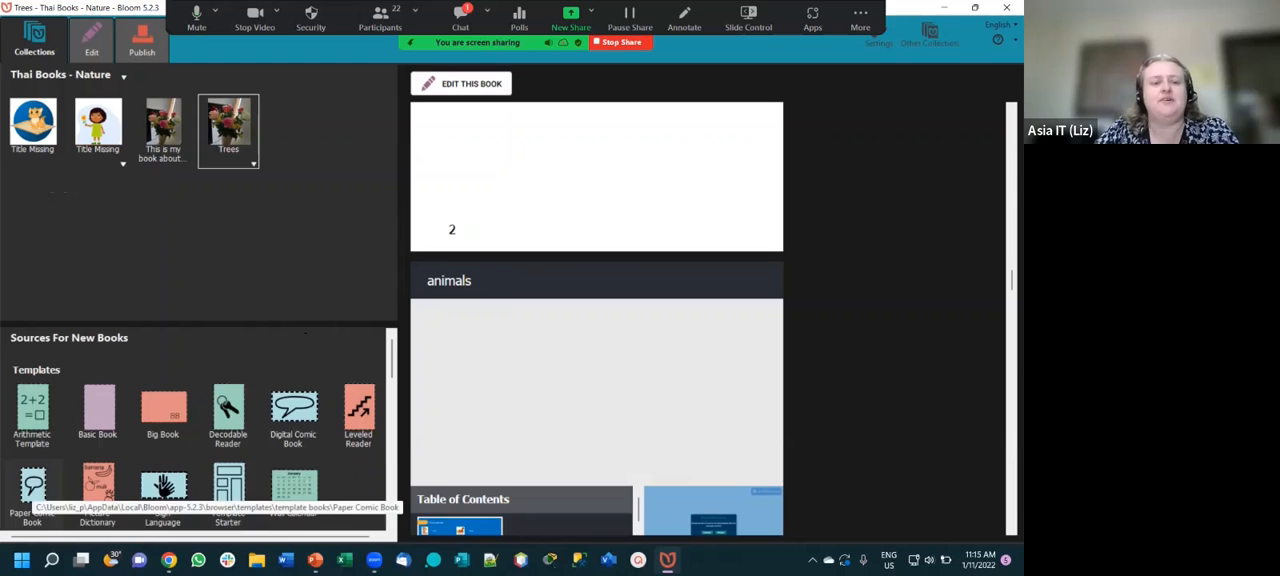
pyautogui.click(32, 487)
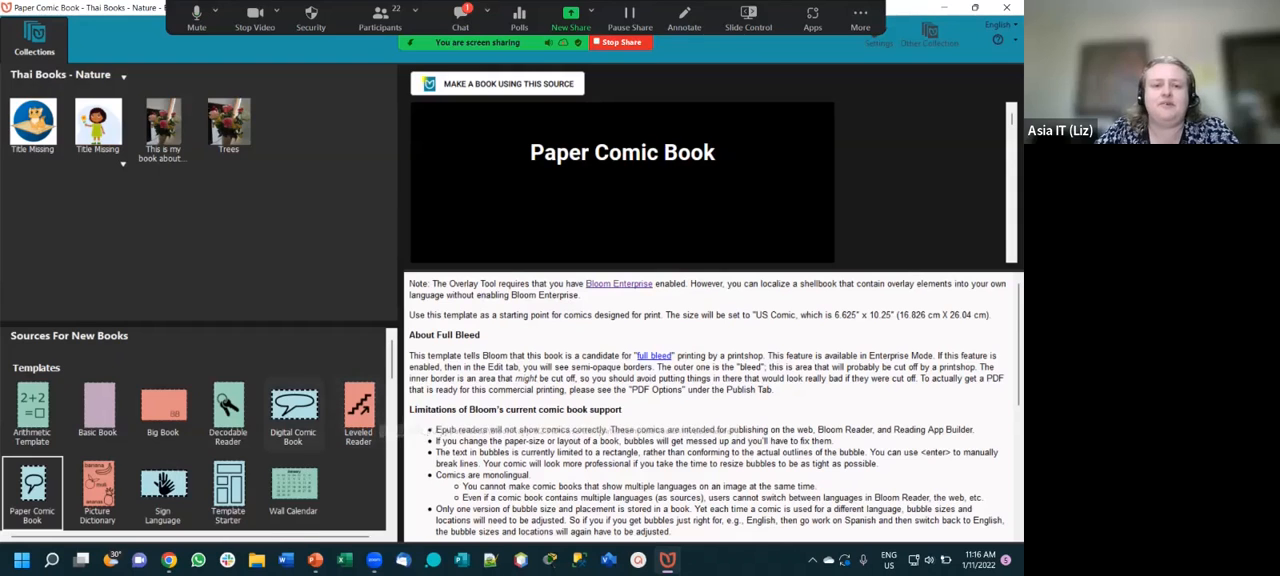
# - Select the Digital Comic Book template and read its notes on limitations, adapting comic images, the Overlay Toolbox and lettering
pyautogui.click(294, 412)
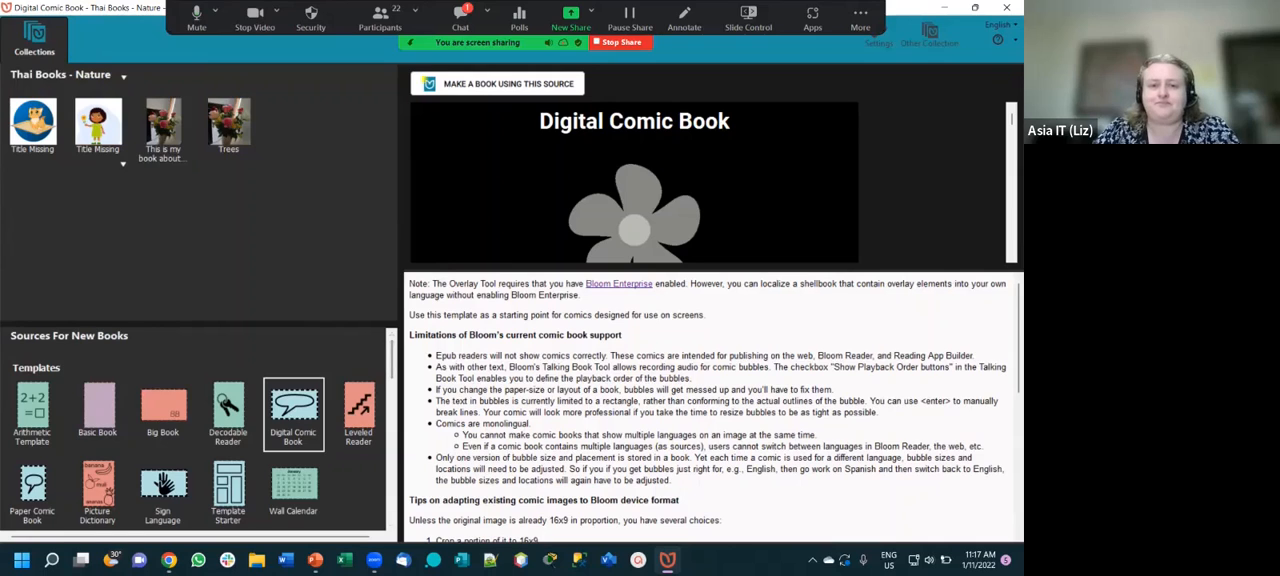
pyautogui.scroll(-2, 712, 405)
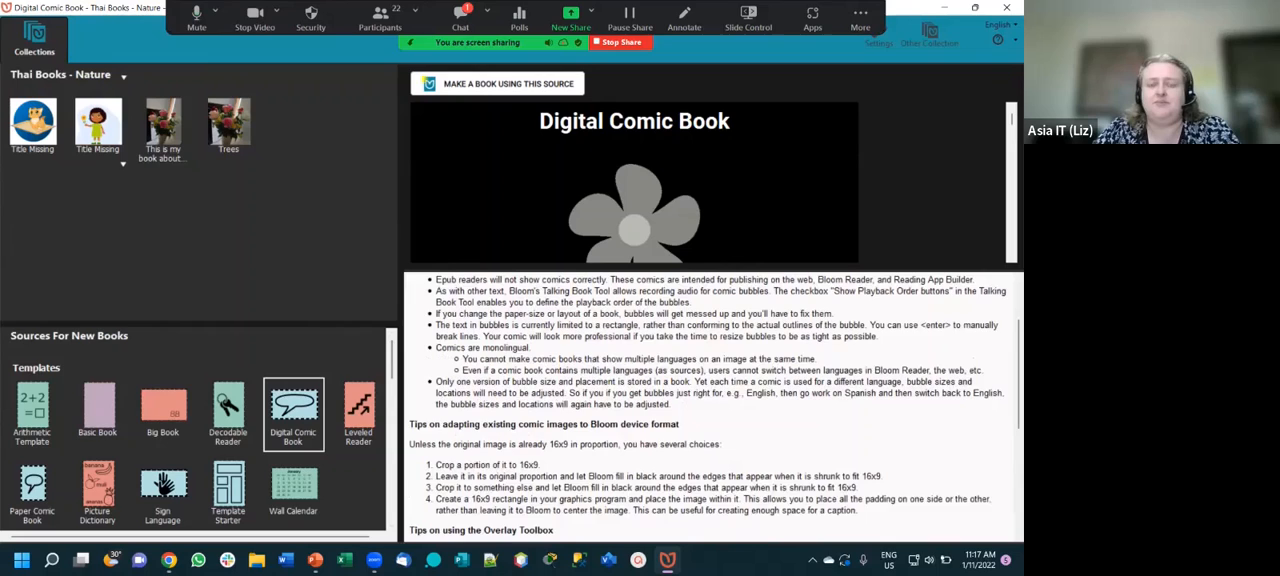
pyautogui.scroll(-2, 712, 405)
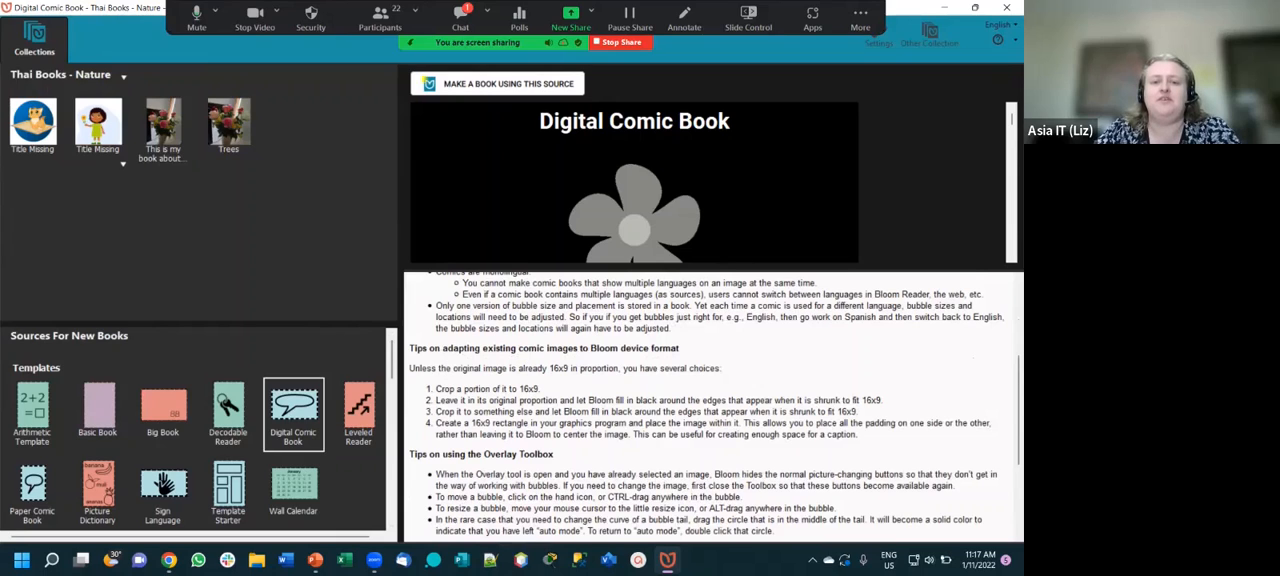
pyautogui.scroll(-2, 712, 405)
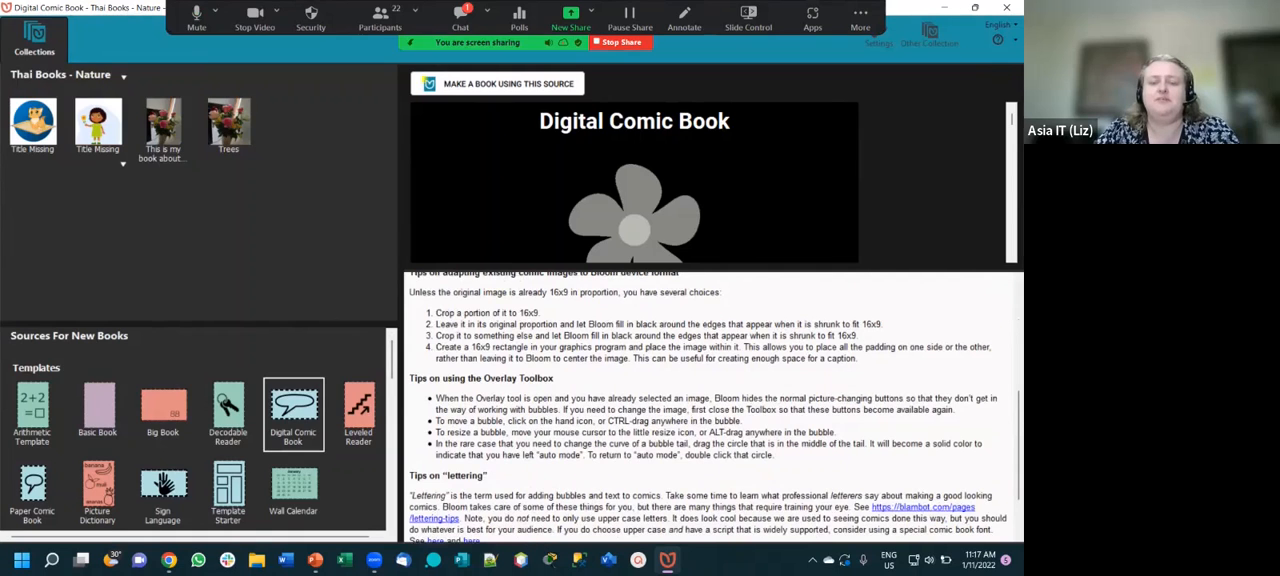
pyautogui.scroll(-2, 712, 405)
pyautogui.scroll(10, 712, 405)
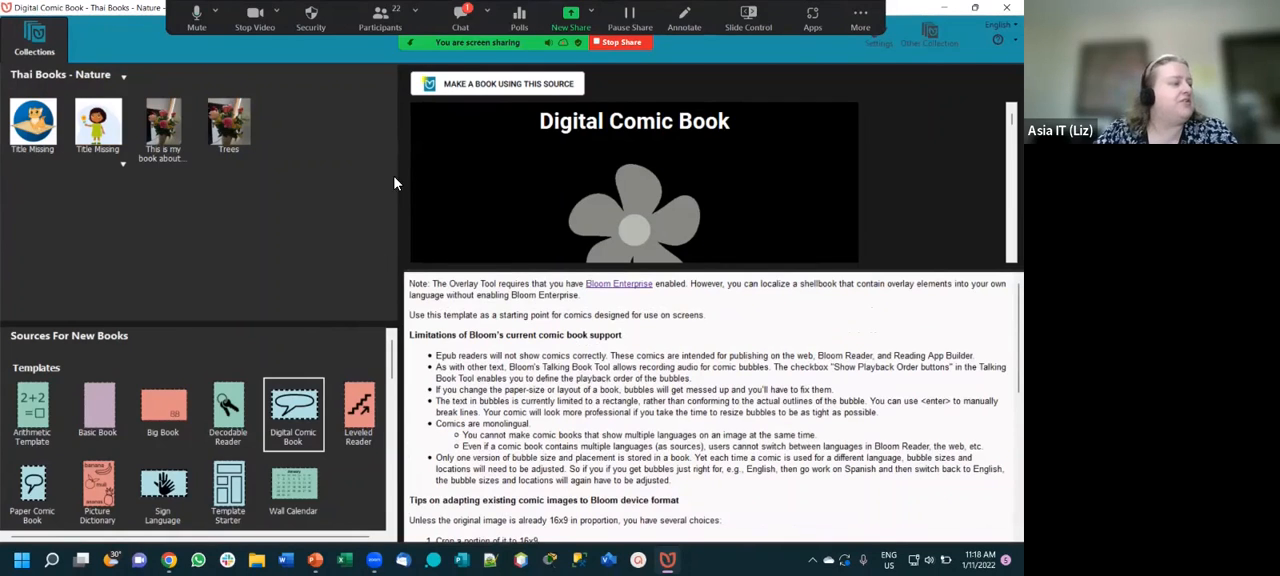
# - Make a new book from the Digital Comic Book template and enter "Book Title" as its English cover title
pyautogui.click(554, 87)
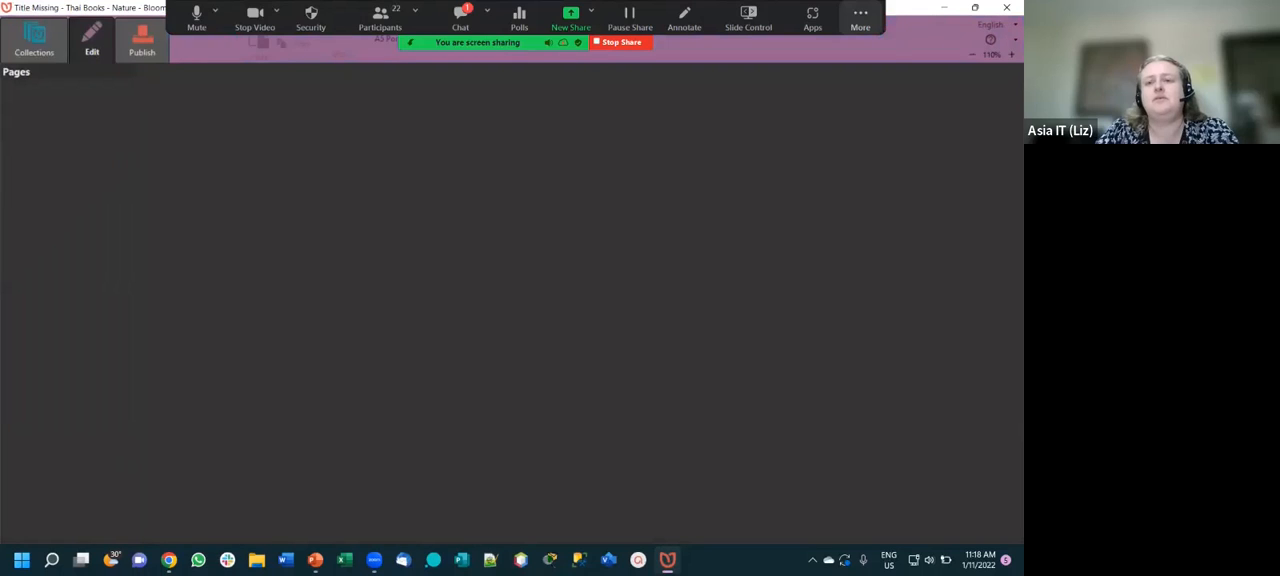
pyautogui.click(860, 18)
pyautogui.click(860, 232)
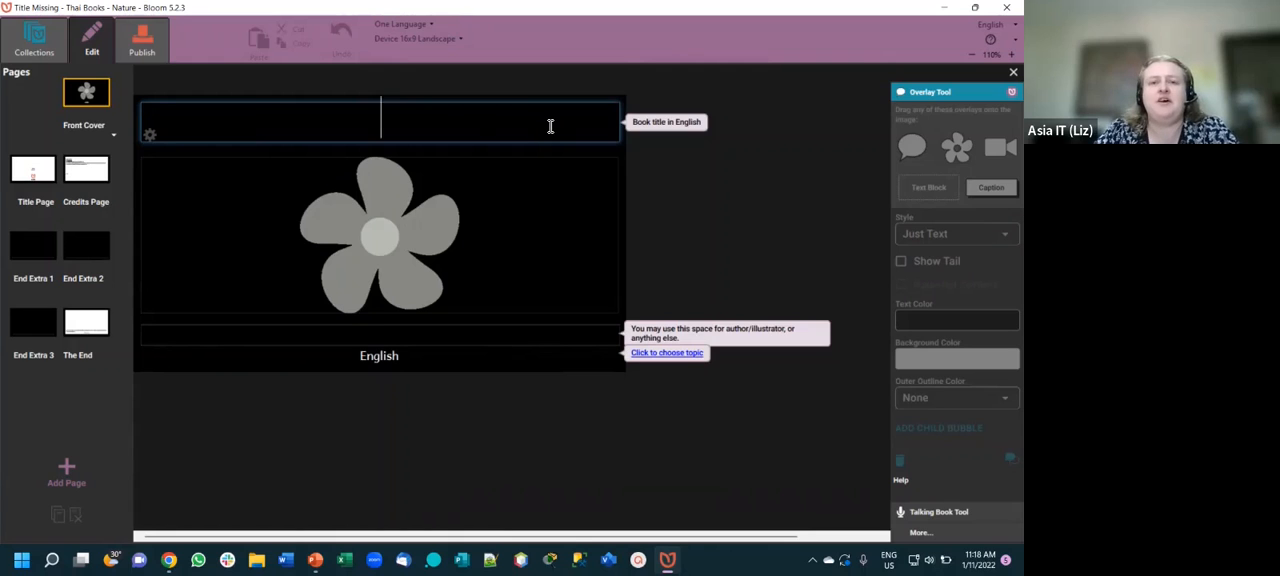
pyautogui.write('Book Title')
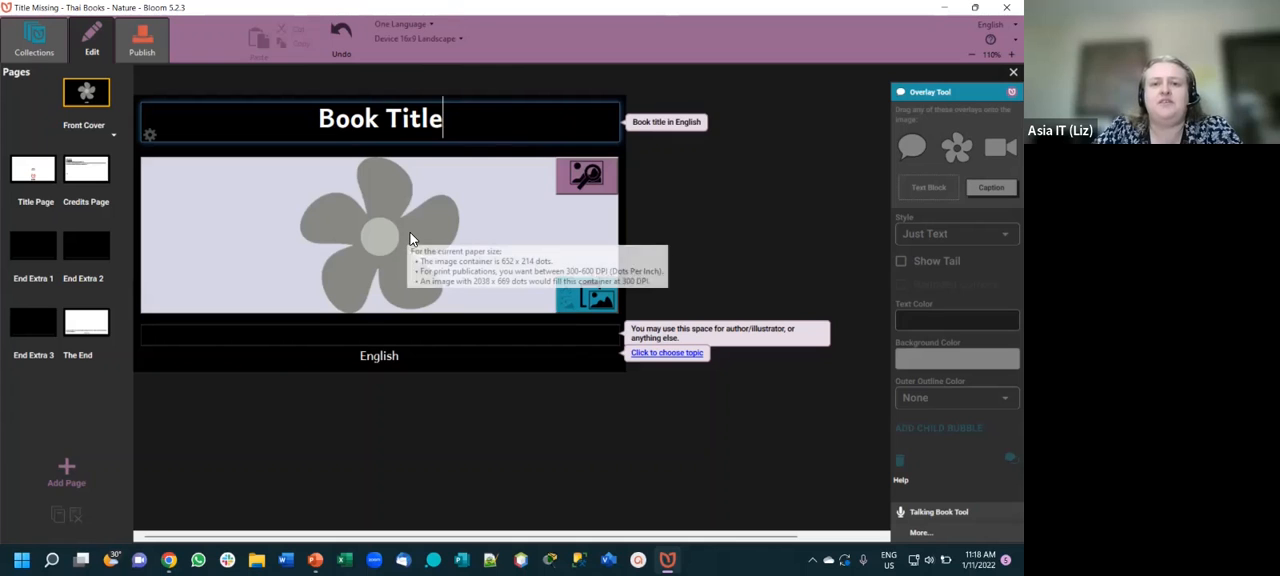
# - Set the front cover image to the landscape photo of mixed-colour roses from the Pictures folder
pyautogui.click(586, 176)
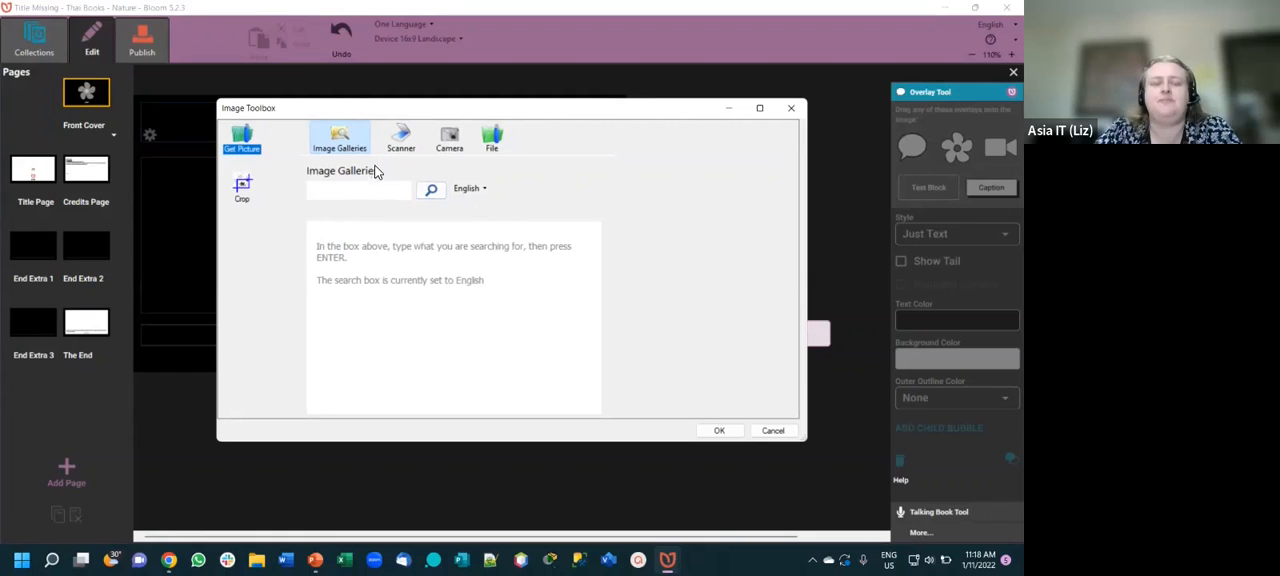
pyautogui.click(493, 140)
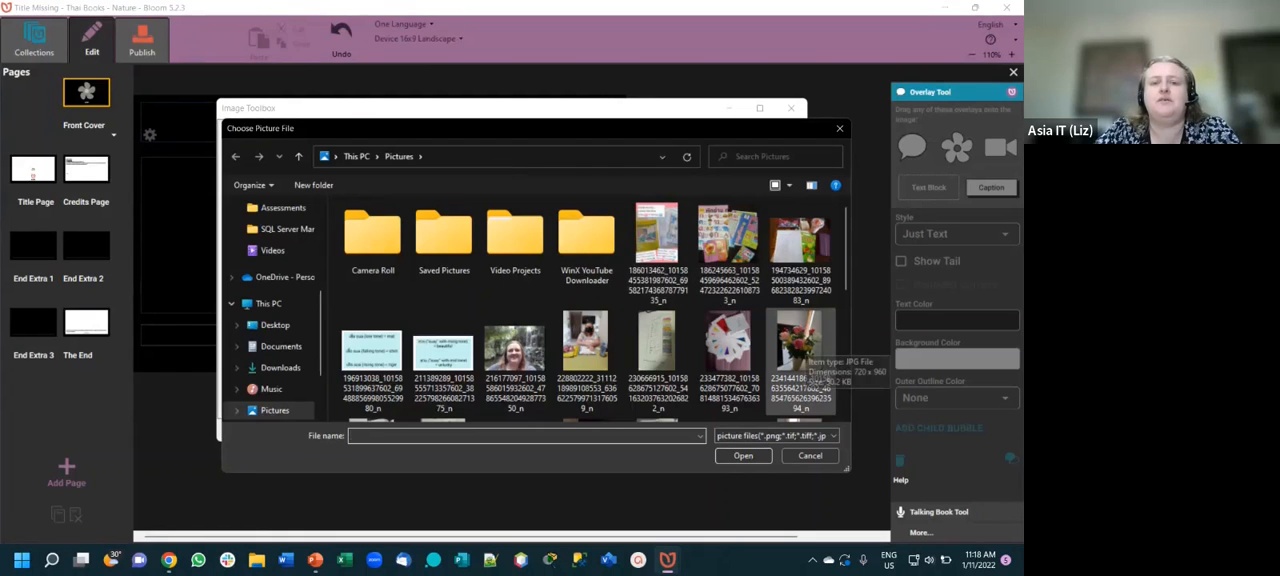
pyautogui.scroll(-1, 800, 360)
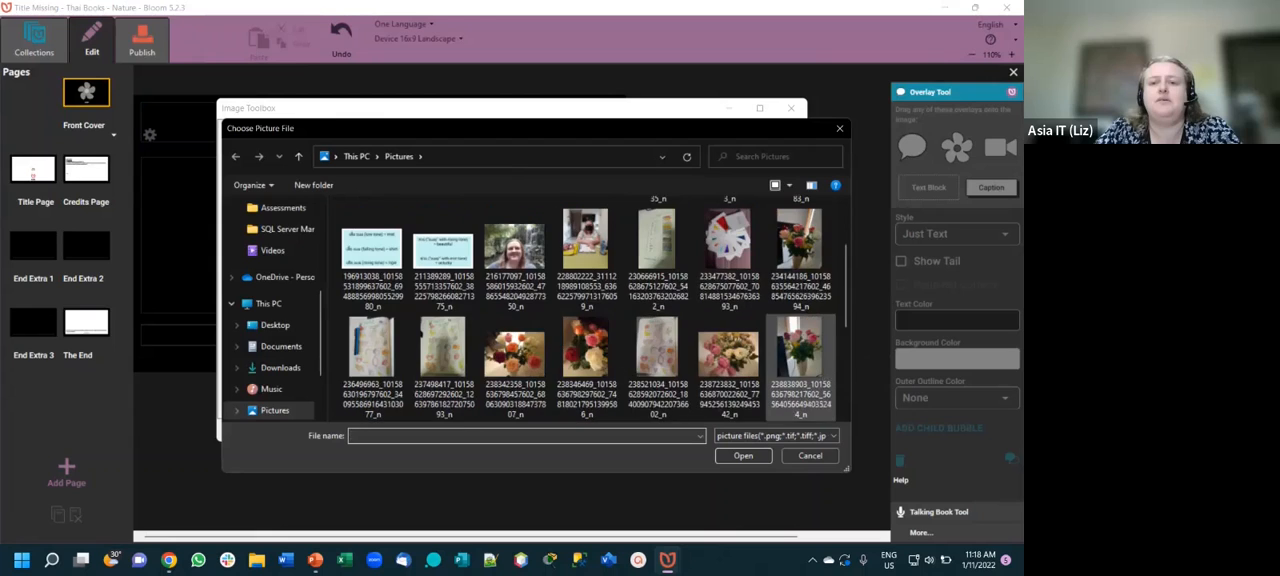
pyautogui.click(515, 355)
pyautogui.doubleClick(515, 355)
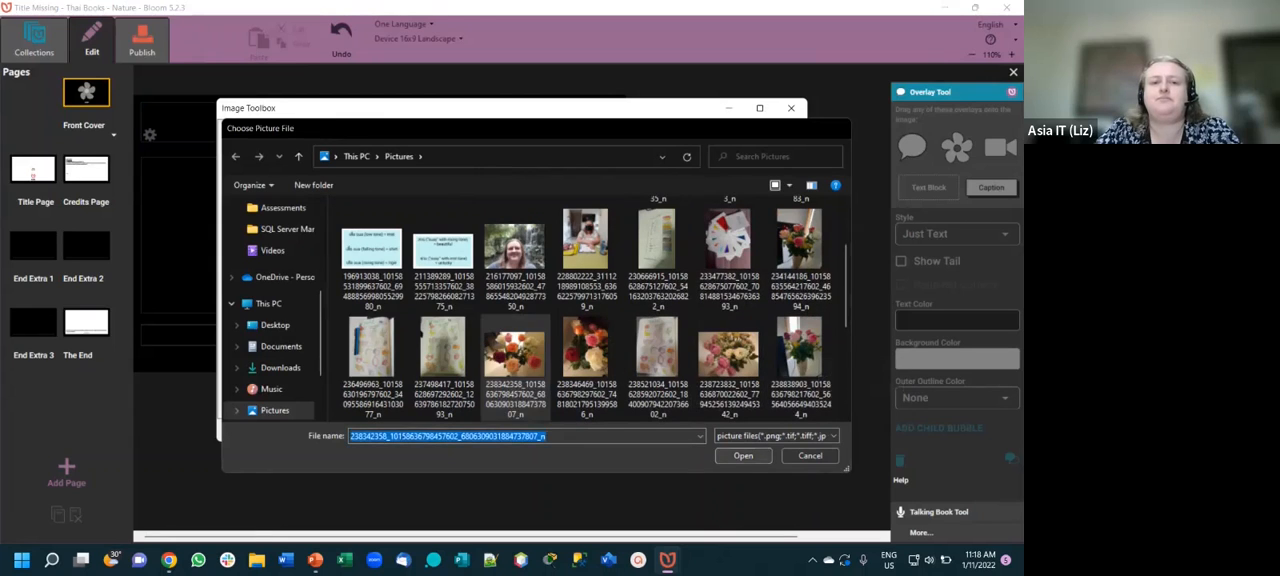
pyautogui.click(719, 430)
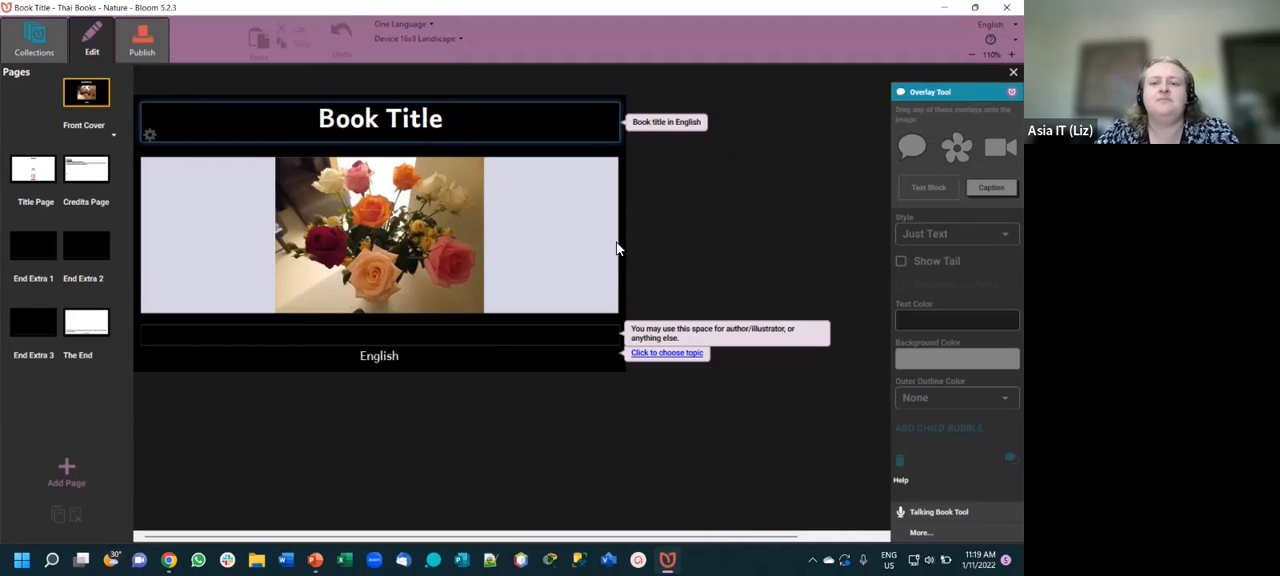
# - Add one Comic page from the Digital Comic Book layouts after the front cover
pyautogui.moveTo(617, 248)
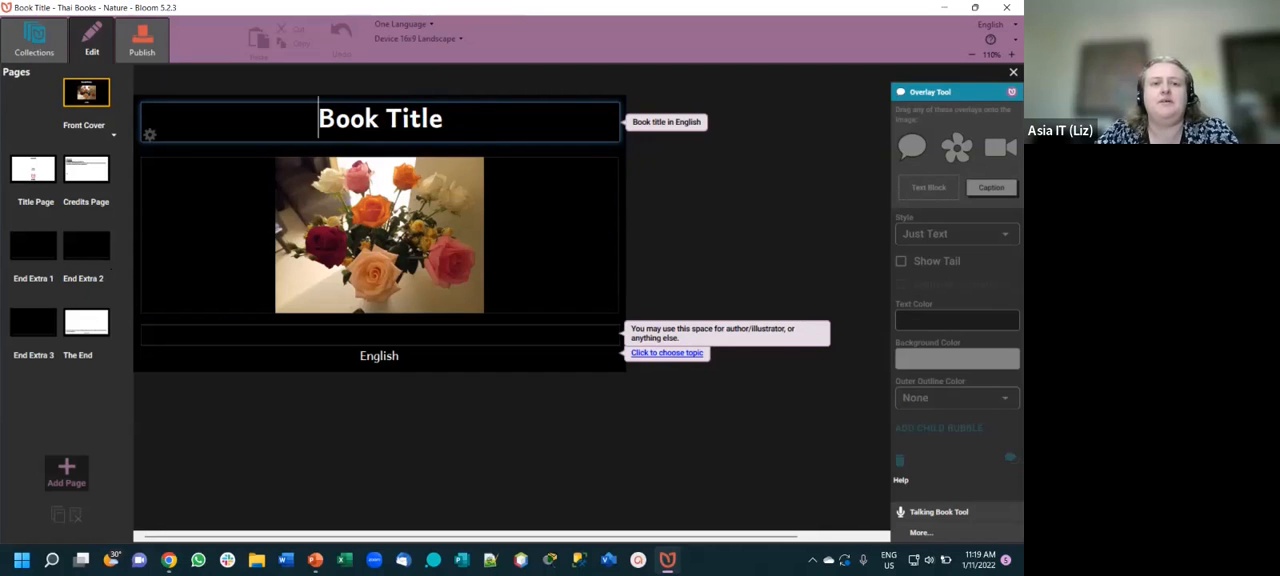
pyautogui.click(66, 472)
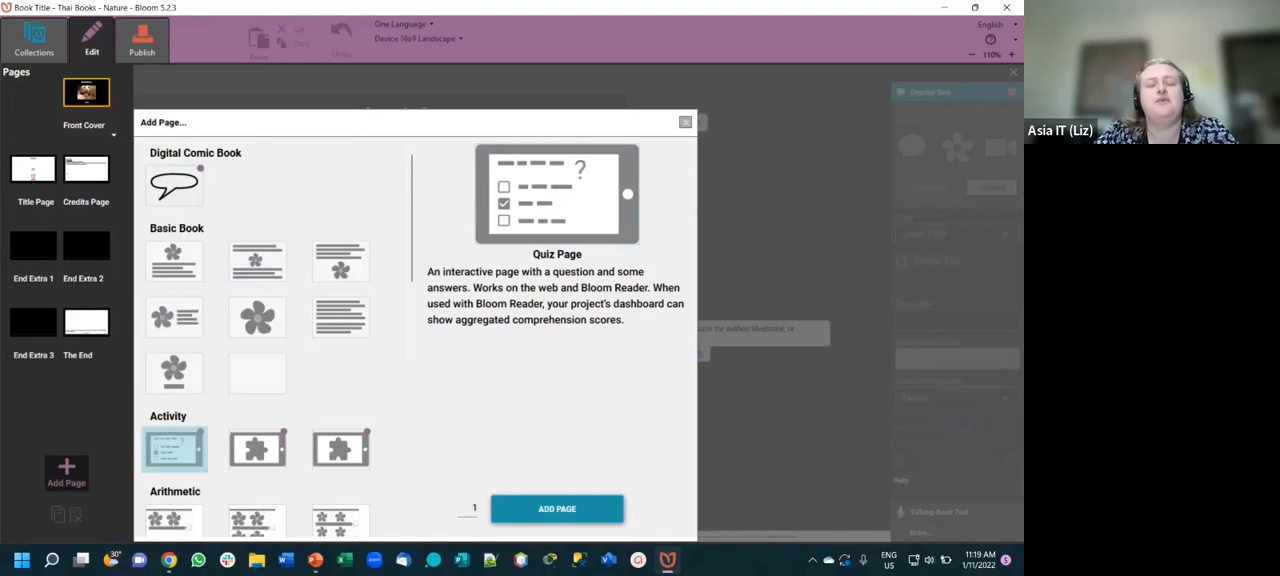
pyautogui.click(181, 199)
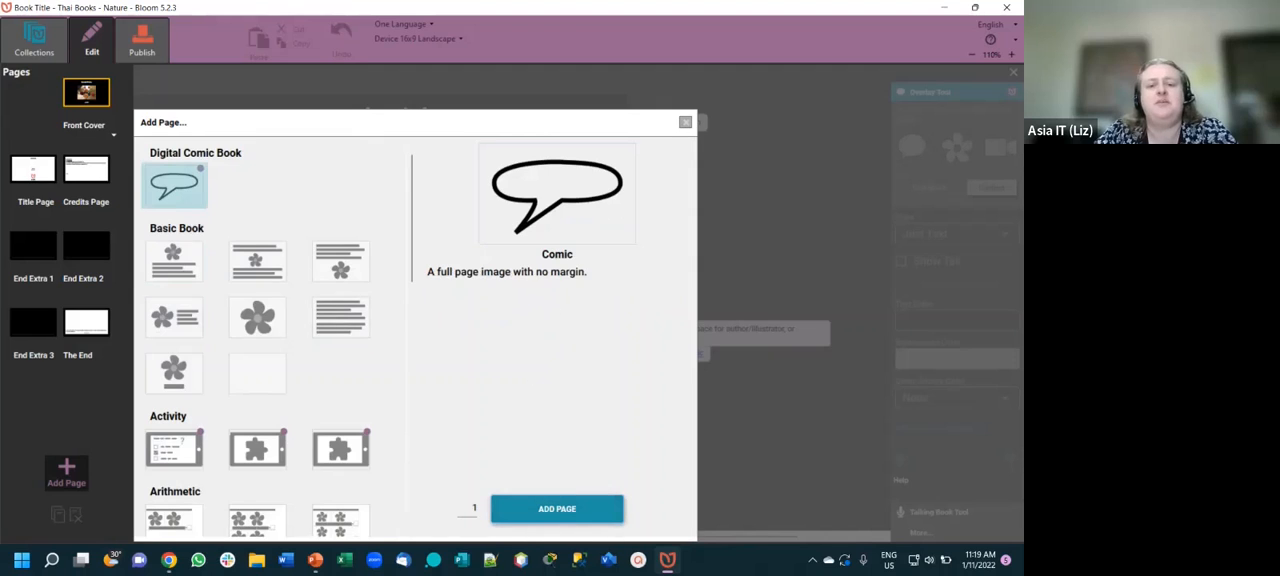
pyautogui.click(592, 508)
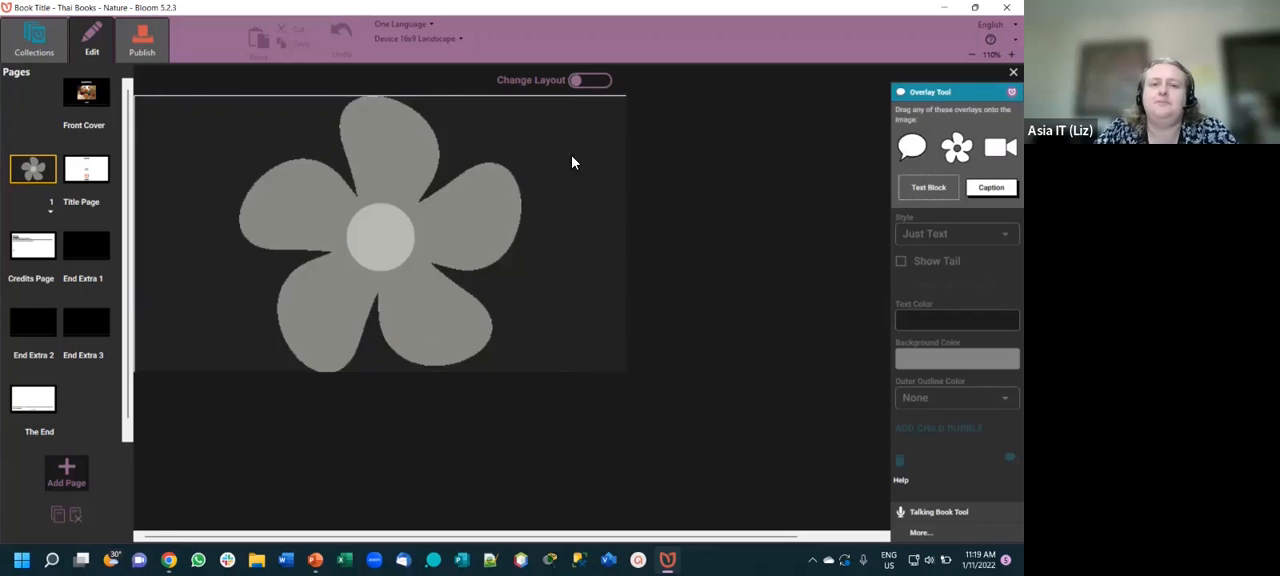
# - Fill the new comic page with the same mixed-colour roses photo from the Pictures folder
pyautogui.click(592, 114)
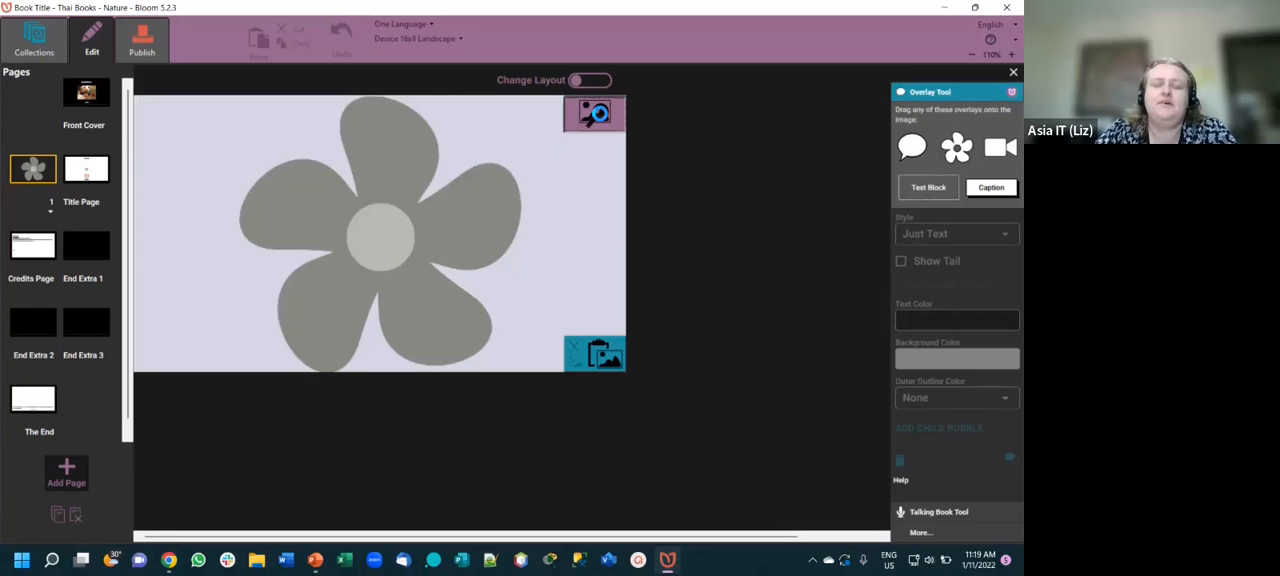
pyautogui.click(497, 145)
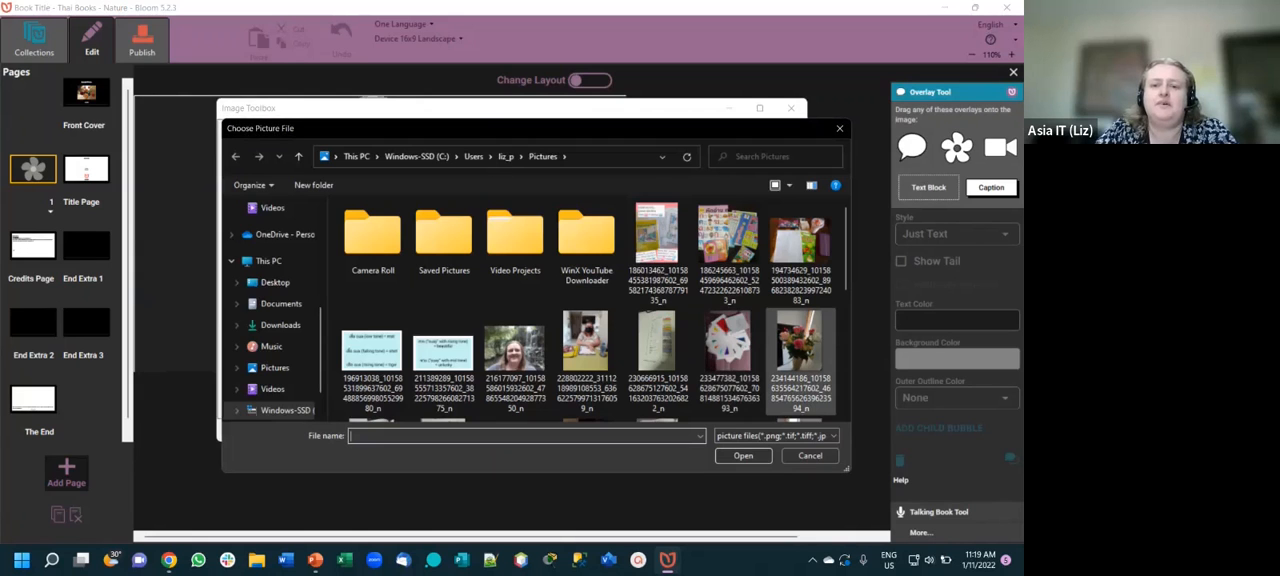
pyautogui.scroll(-2, 800, 360)
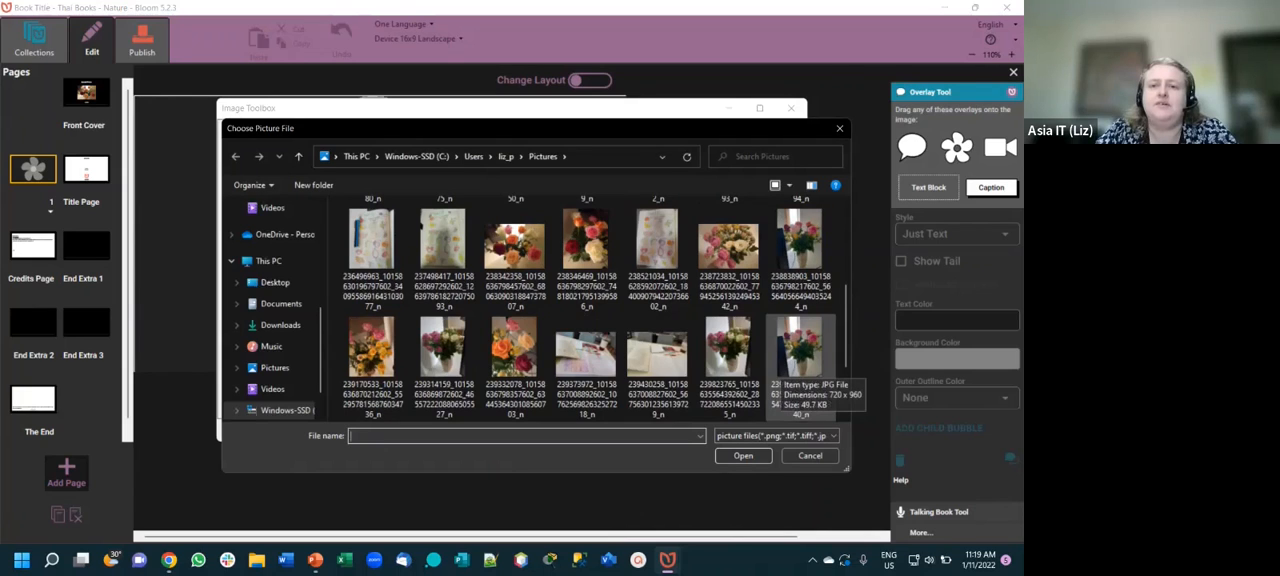
pyautogui.click(515, 258)
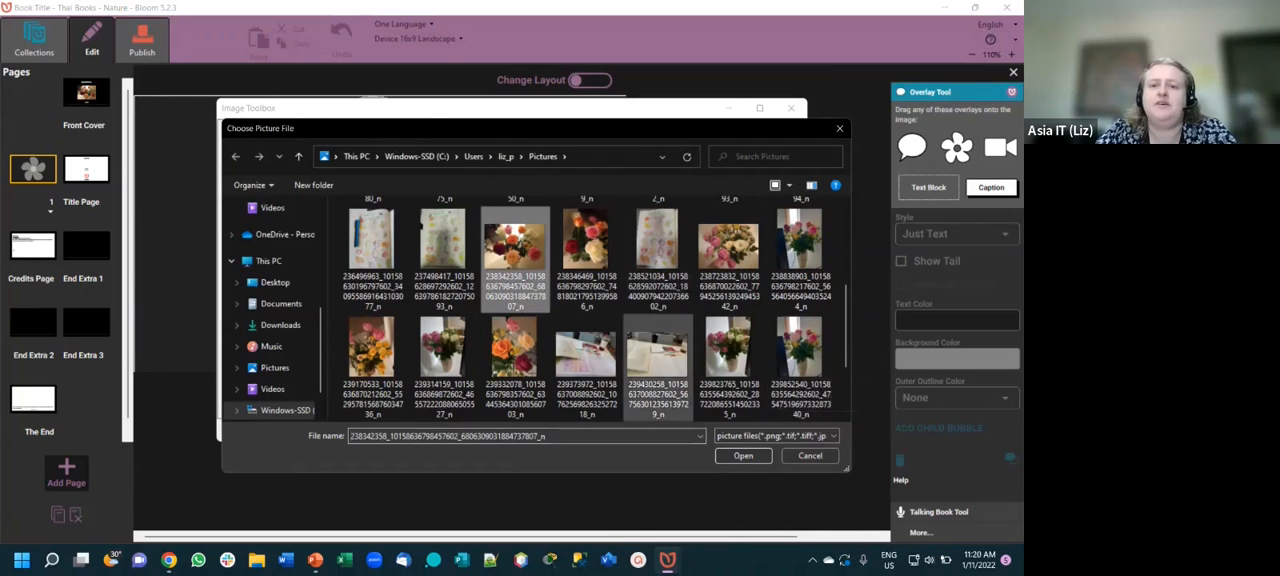
pyautogui.click(743, 455)
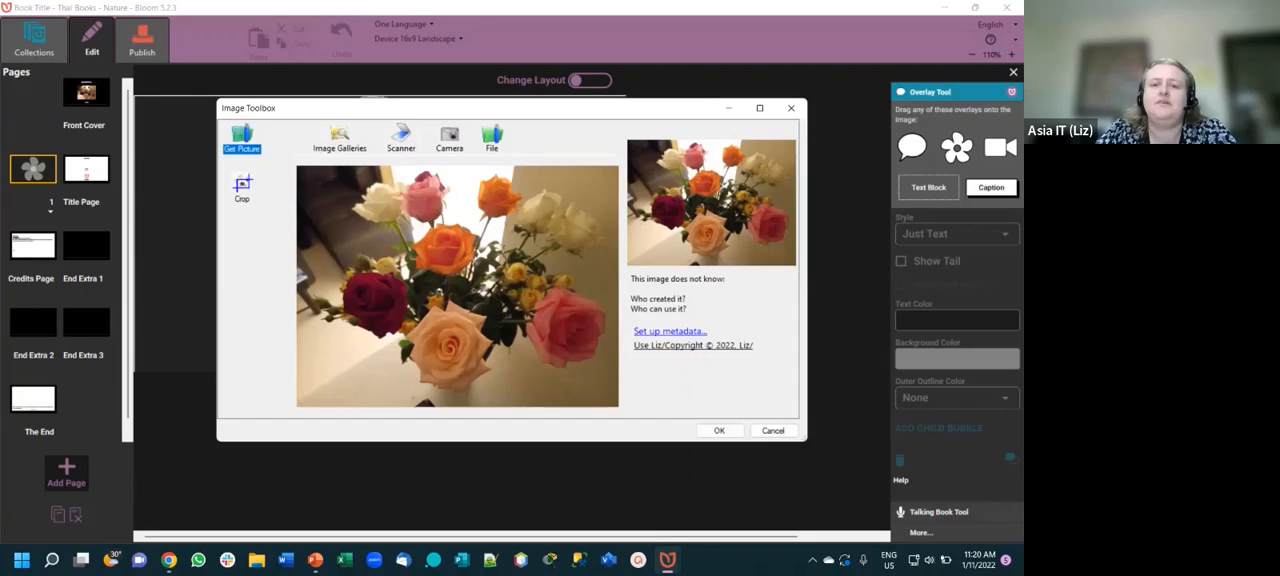
pyautogui.click(719, 430)
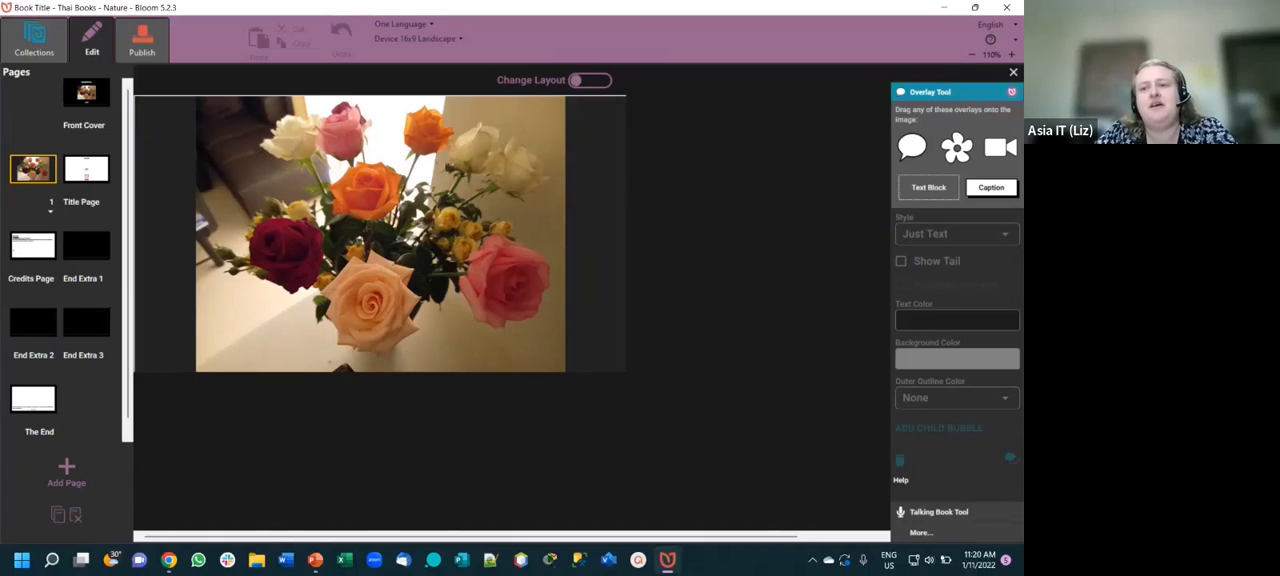
# - Add a speech bubble beside the roses on page 1 and place a picture overlay below it, near the image's lower-right corner
pyautogui.moveTo(911, 147); pyautogui.dragTo(537, 180)
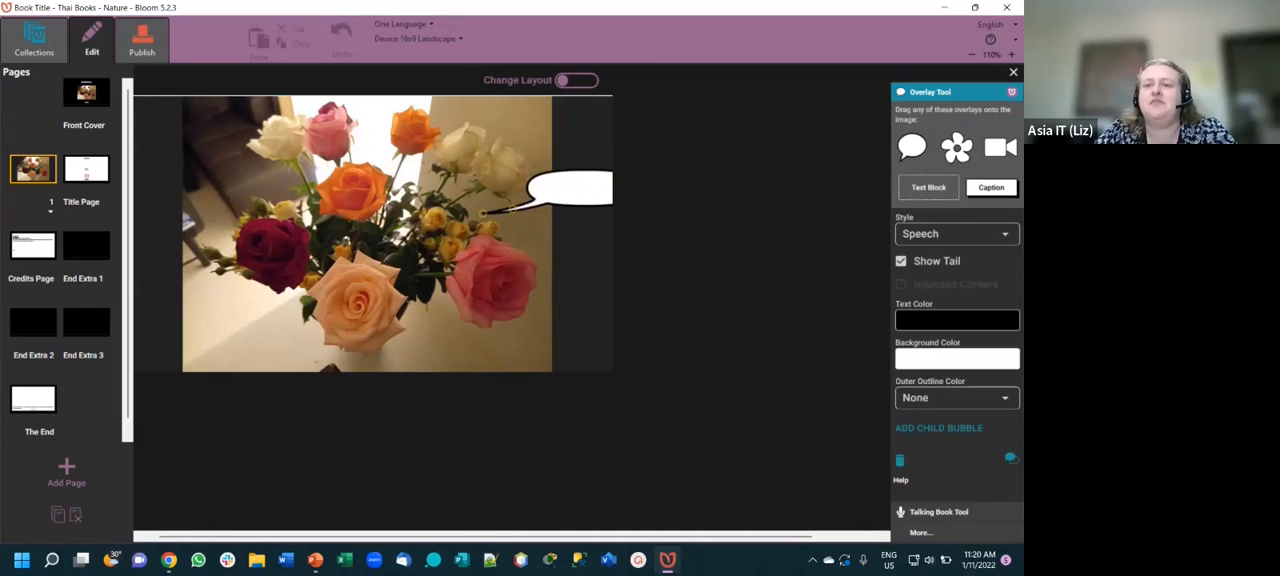
pyautogui.moveTo(956, 147); pyautogui.dragTo(483, 143)
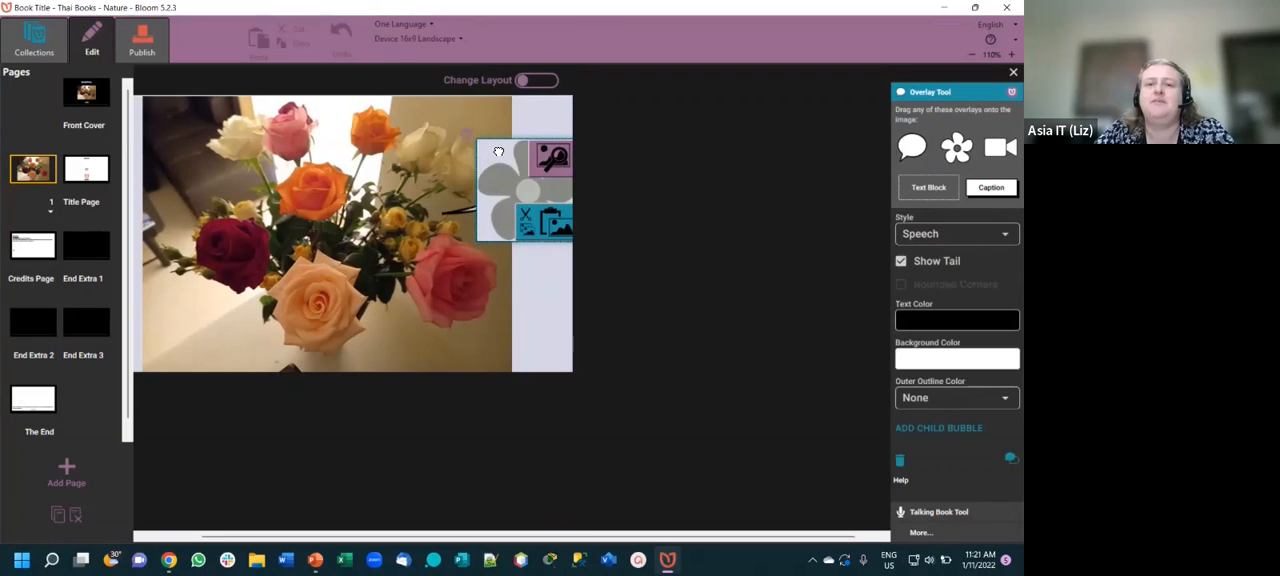
pyautogui.moveTo(486, 232); pyautogui.dragTo(486, 270)
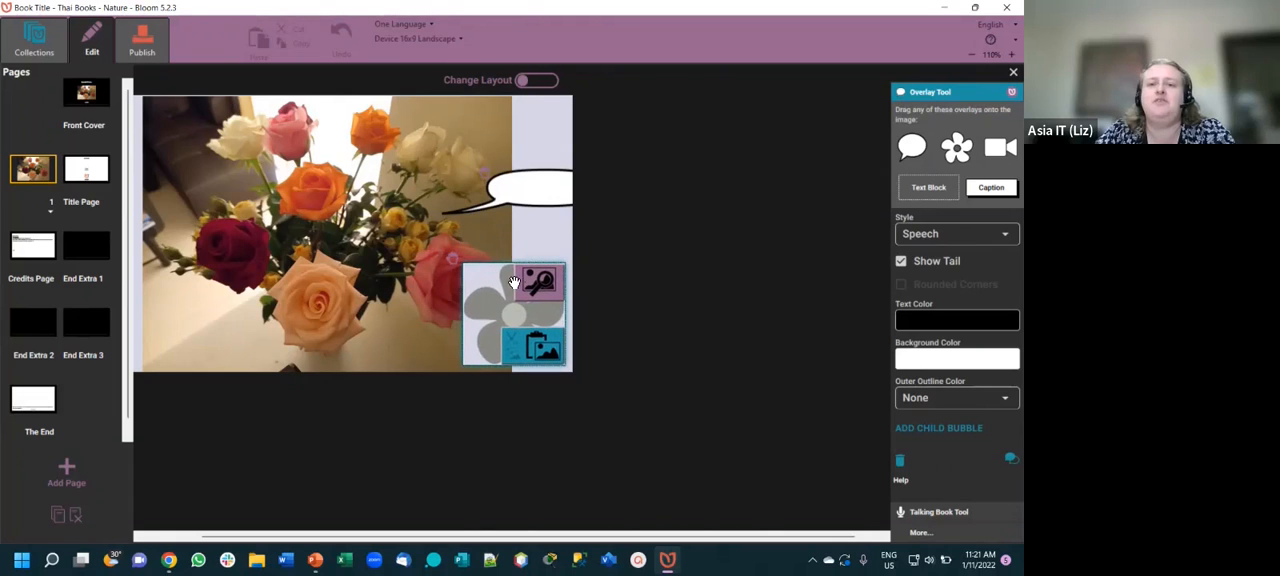
# - Fill the picture overlay on page 1 with the portrait photo of pink and red roses in a vase from the Pictures folder
pyautogui.click(541, 287)
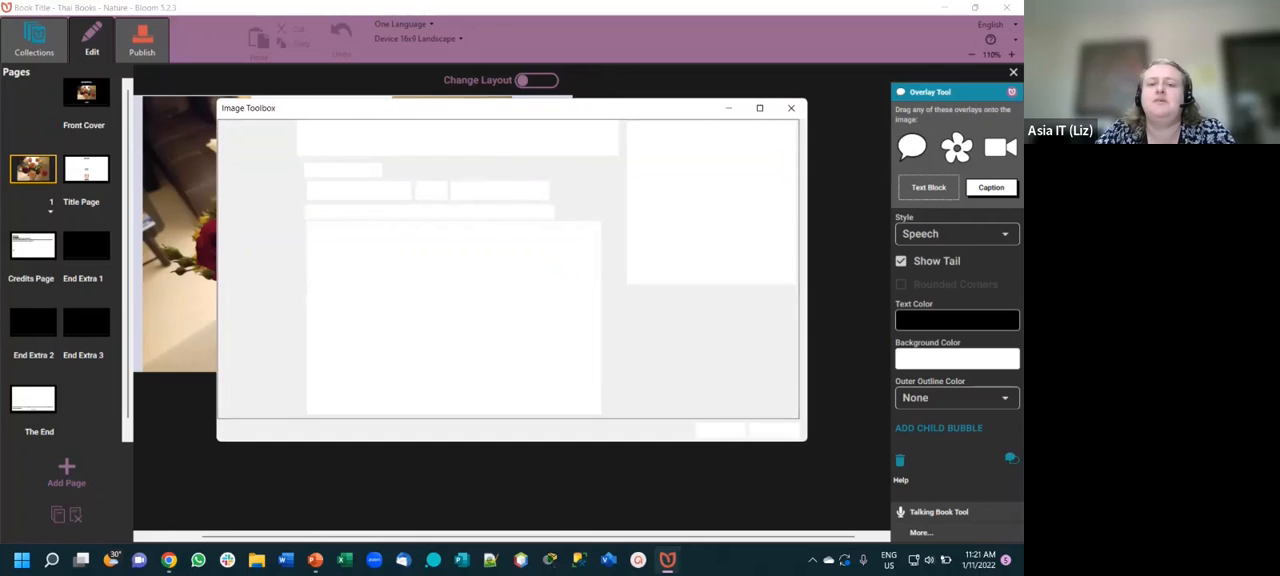
pyautogui.click(492, 142)
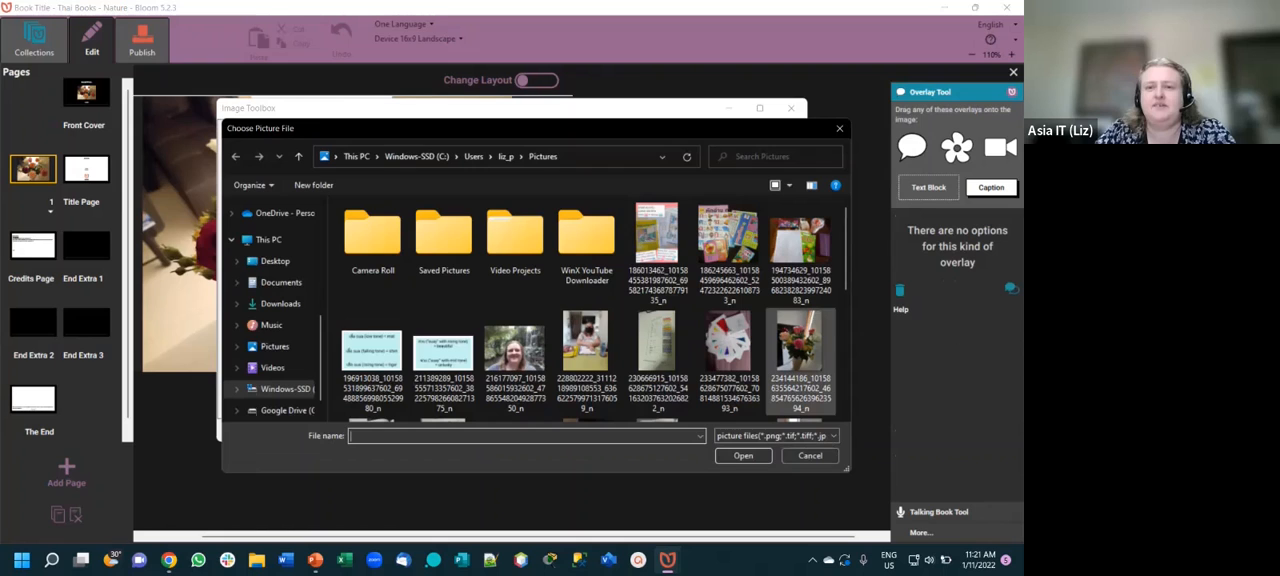
pyautogui.scroll(-1, 800, 255)
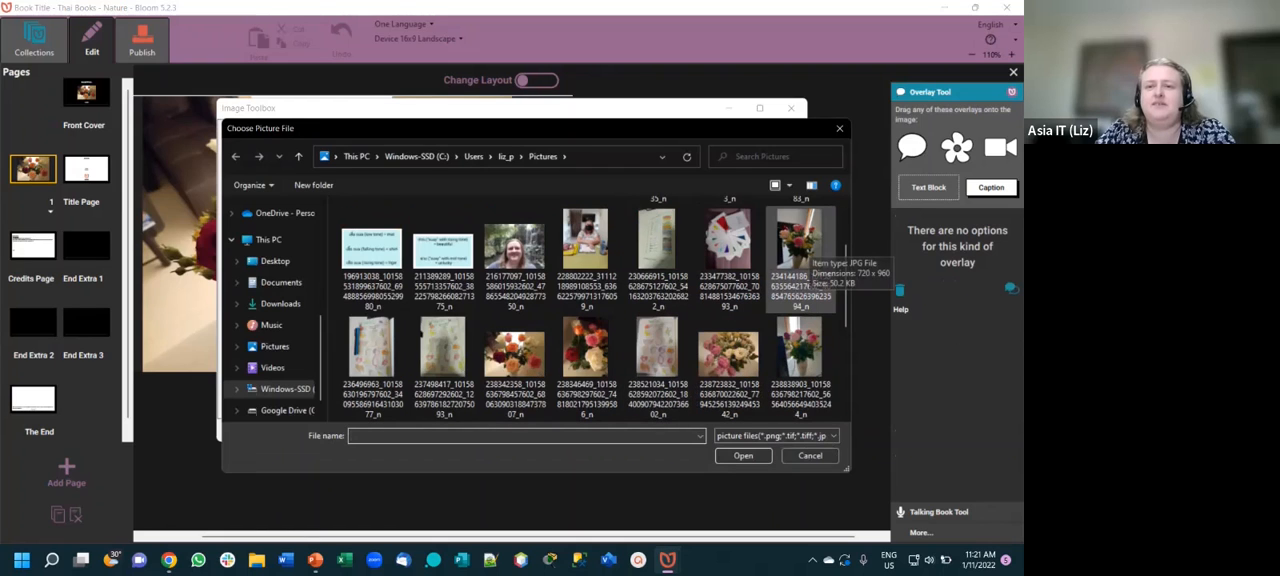
pyautogui.click(800, 345)
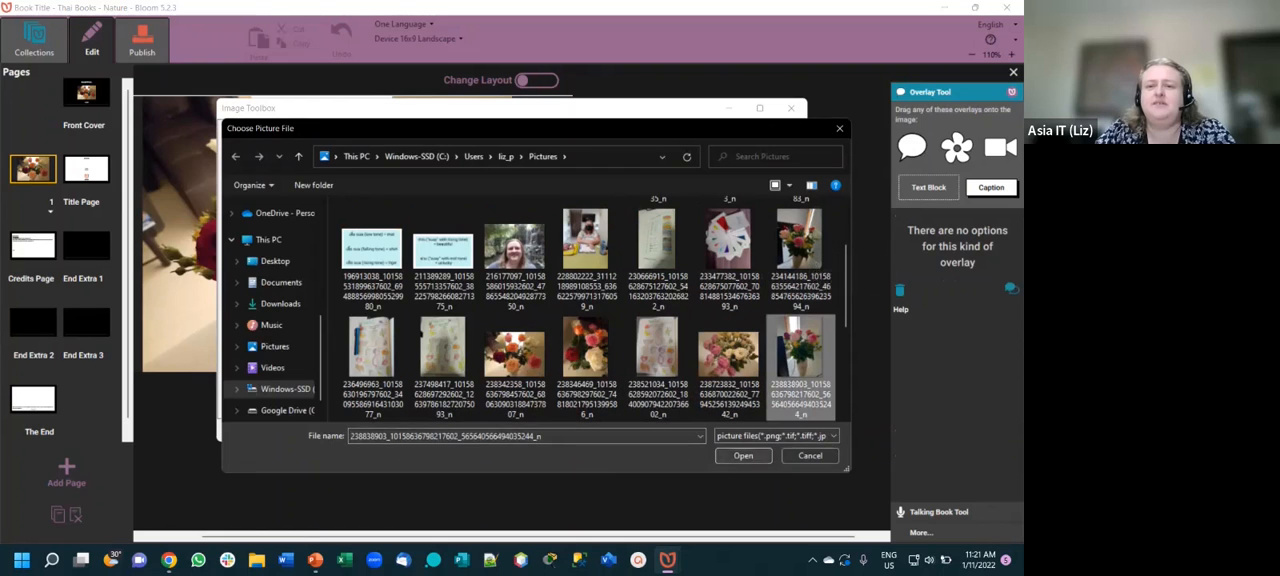
pyautogui.click(743, 455)
pyautogui.click(720, 431)
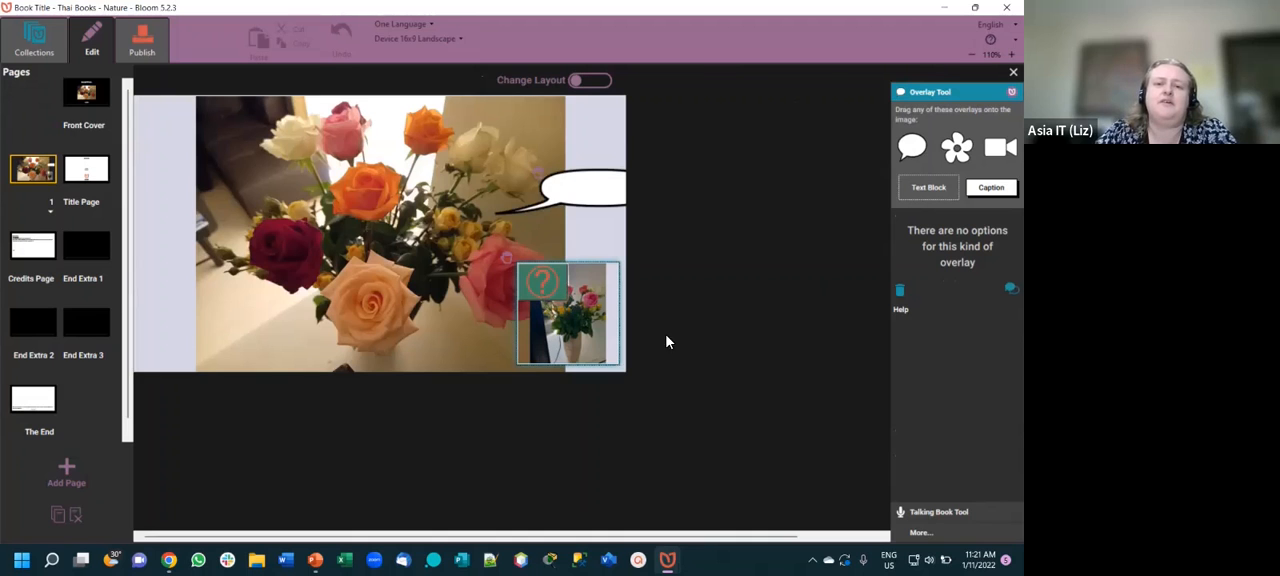
# - Move the vase picture overlay to the page's lower-left corner and raise the speech bubble towards the upper-right corner
pyautogui.moveTo(572, 311)
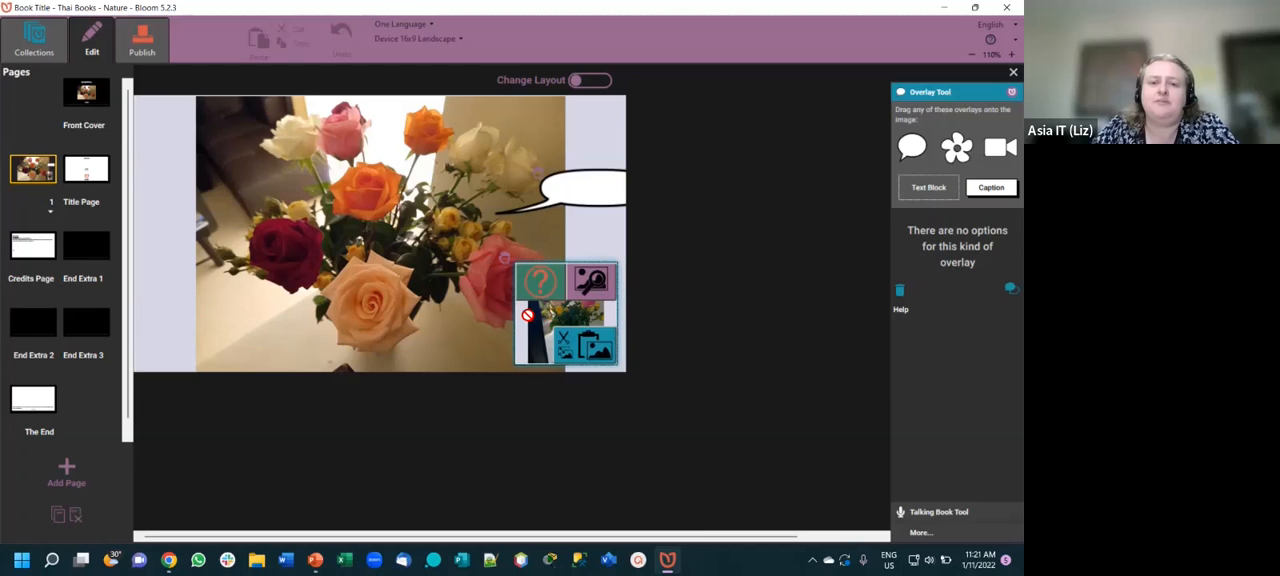
pyautogui.moveTo(531, 315); pyautogui.dragTo(443, 272)
pyautogui.moveTo(245, 288); pyautogui.dragTo(150, 258)
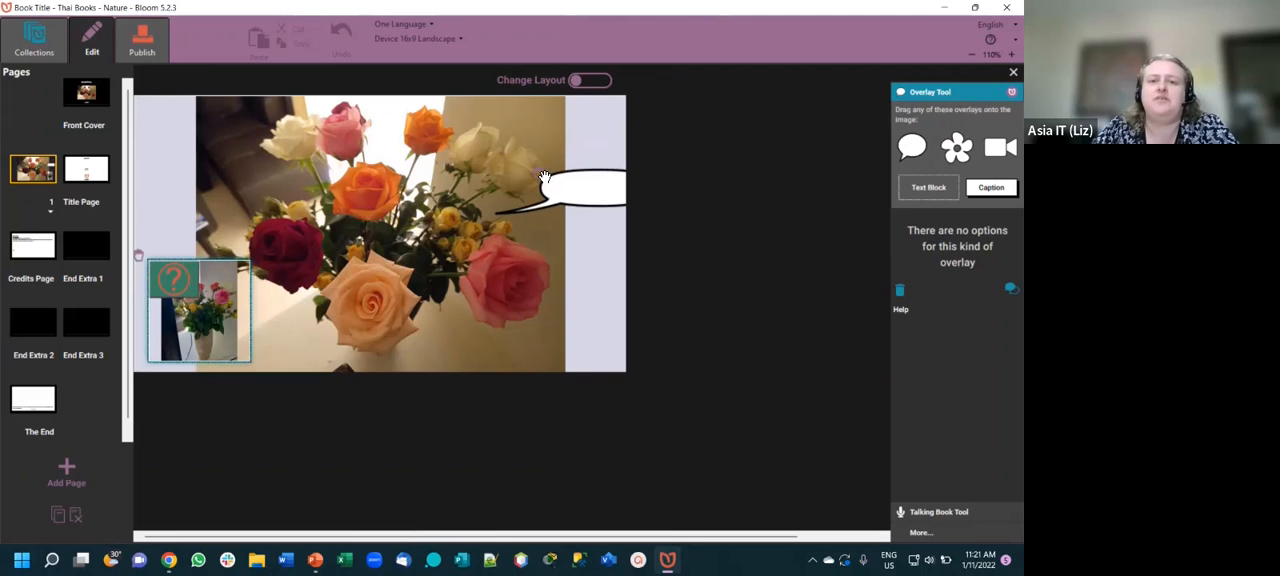
pyautogui.moveTo(526, 147)
pyautogui.mouseDown()
pyautogui.moveTo(509, 133)
pyautogui.moveTo(520, 134)
pyautogui.mouseUp()
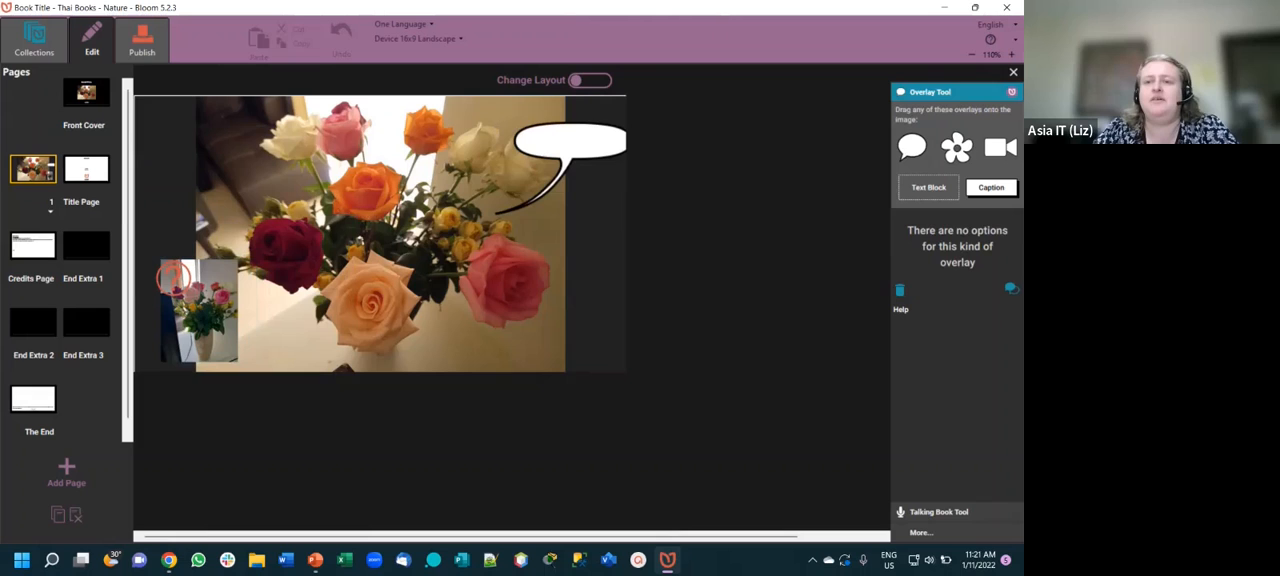
# - Place a video overlay near the image's lower-right corner and delete it again
pyautogui.moveTo(1000, 147); pyautogui.dragTo(576, 264)
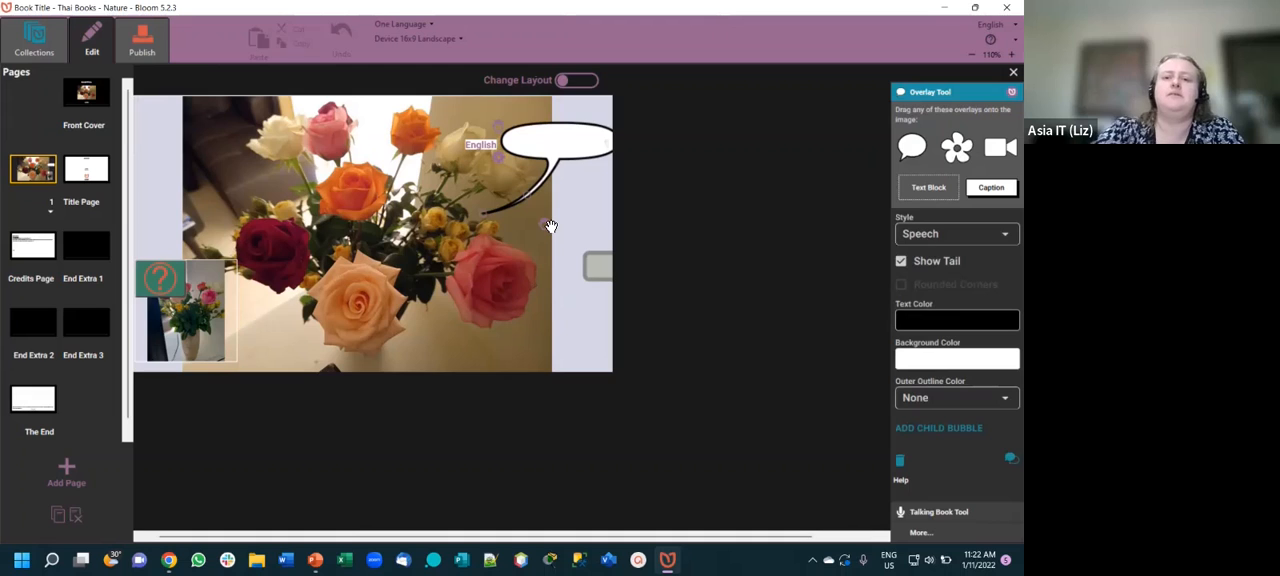
pyautogui.moveTo(544, 229); pyautogui.dragTo(482, 257)
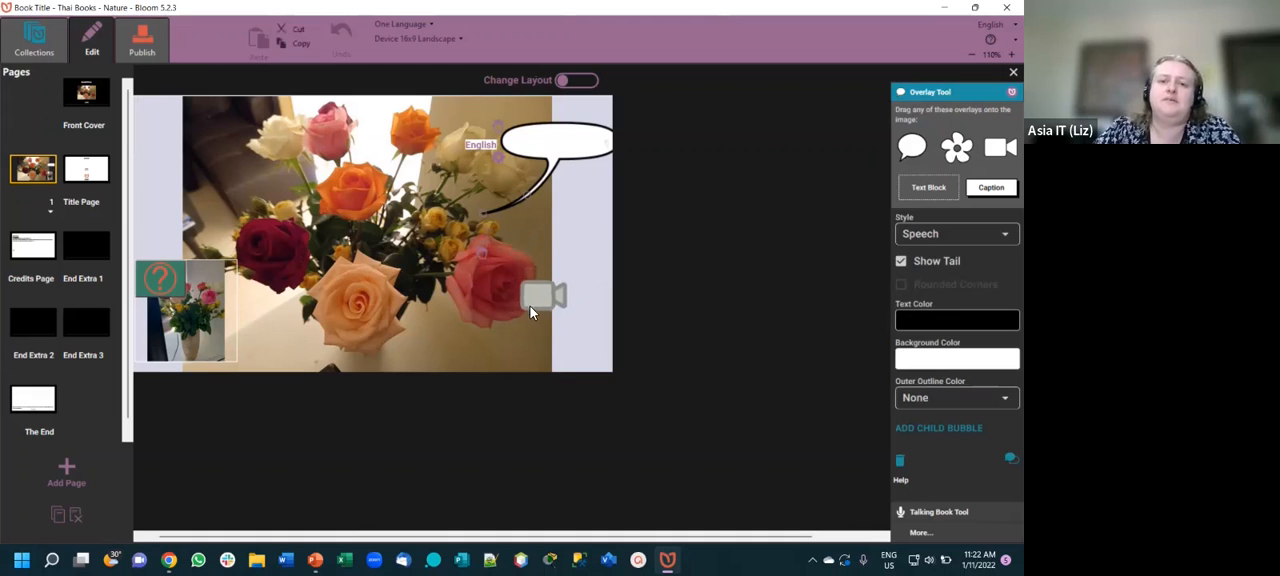
pyautogui.rightClick(535, 303)
pyautogui.click(530, 283)
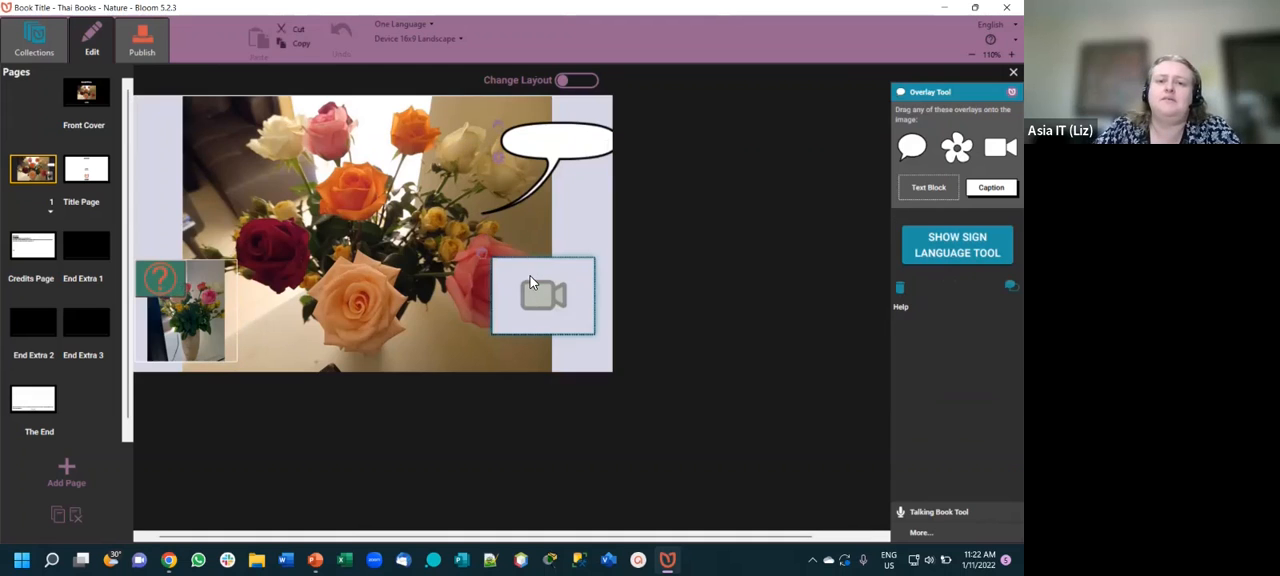
pyautogui.moveTo(523, 275)
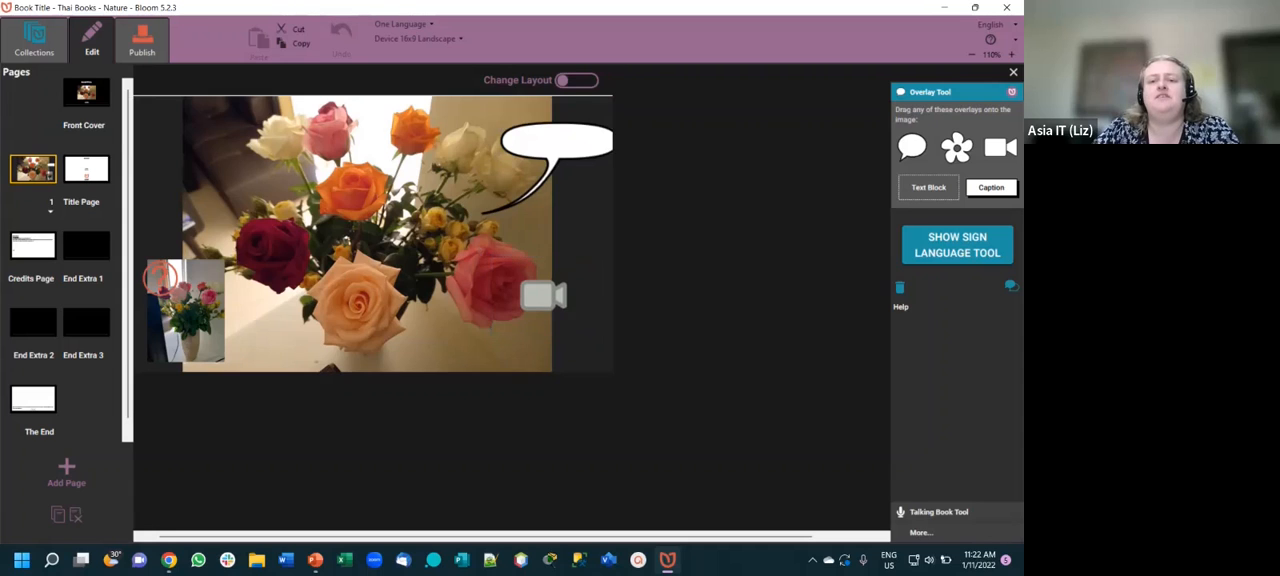
pyautogui.click(899, 288)
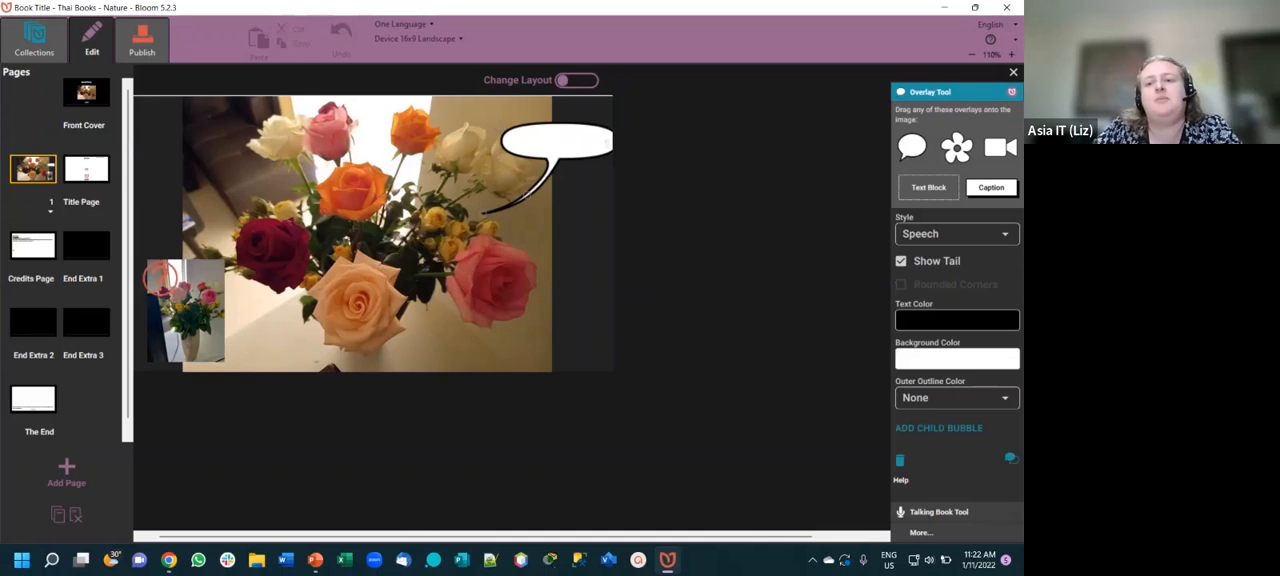
# - Add a text block at the image's lower-right corner, give it a red #F63D3D background and shift it fully onto the page
pyautogui.moveTo(580, 258); pyautogui.dragTo(535, 348)
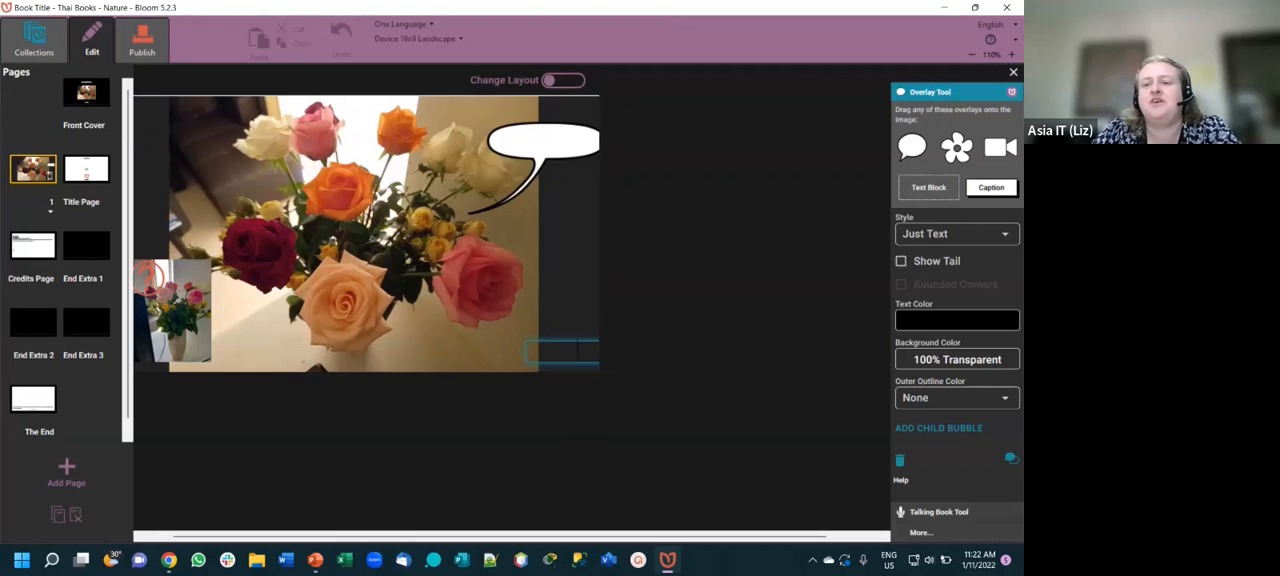
pyautogui.click(957, 360)
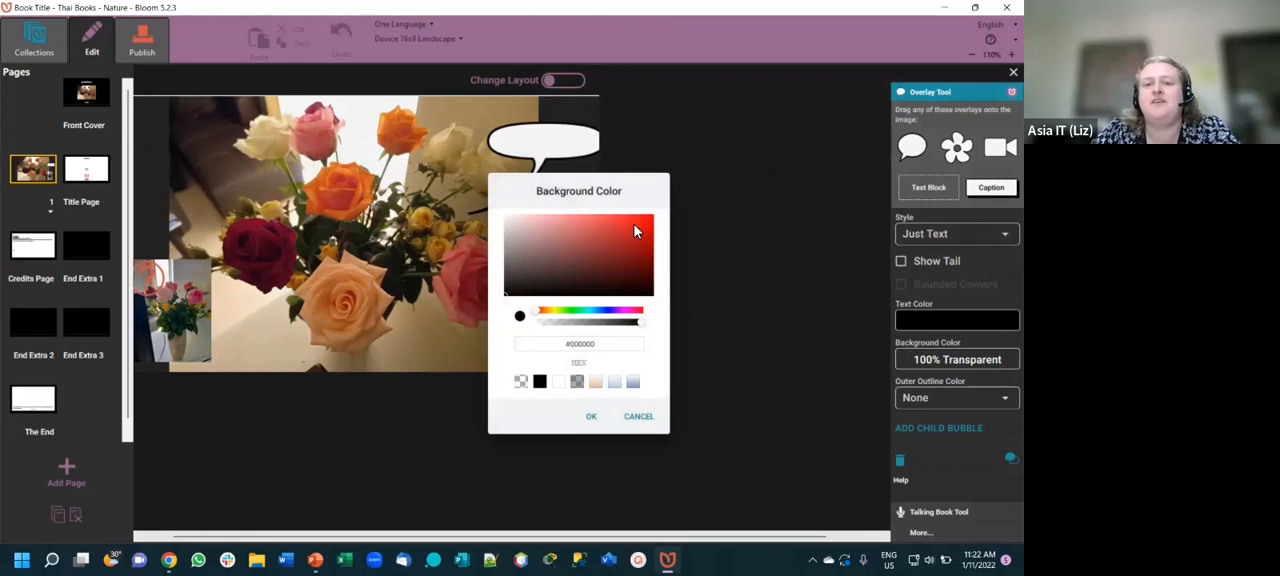
pyautogui.click(617, 217)
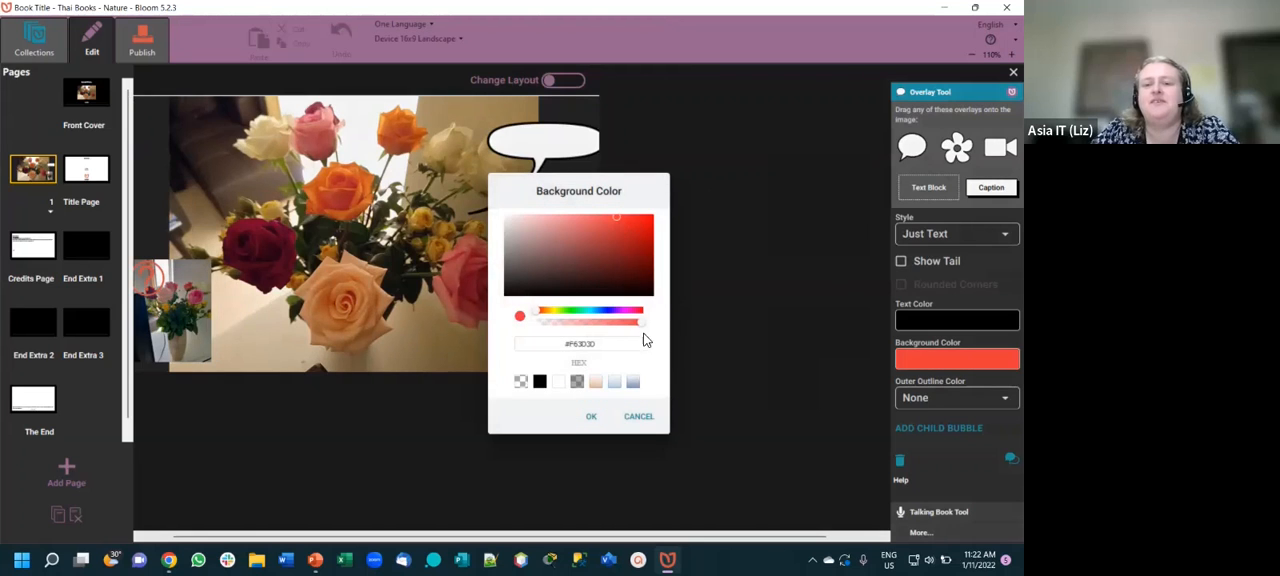
pyautogui.click(591, 416)
pyautogui.click(560, 350)
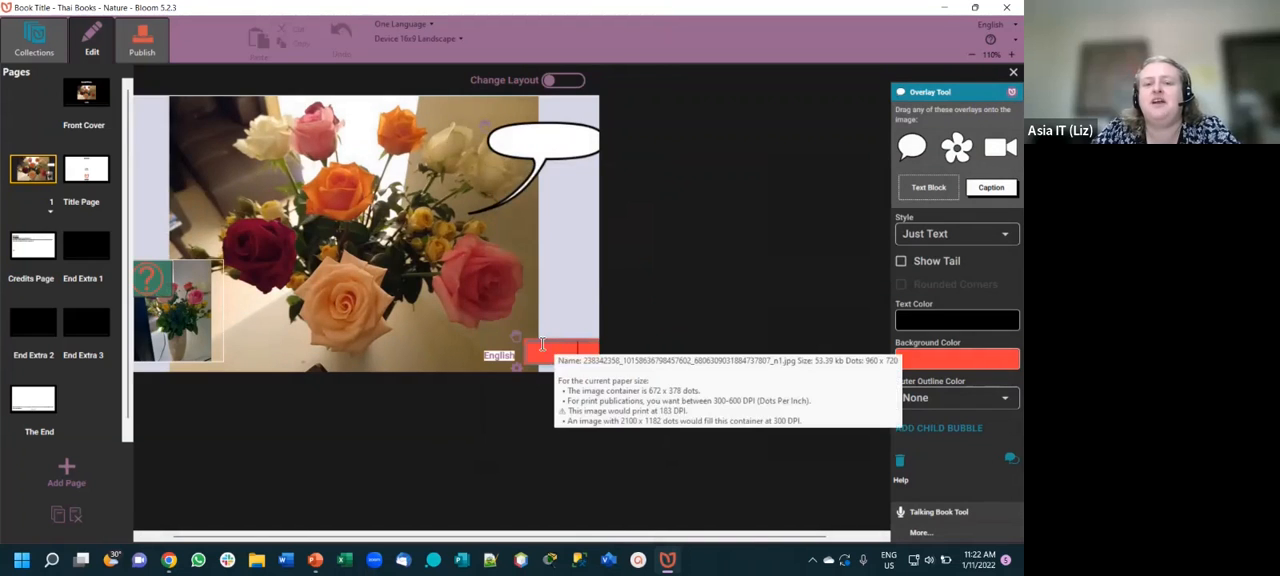
pyautogui.moveTo(518, 338); pyautogui.dragTo(477, 341)
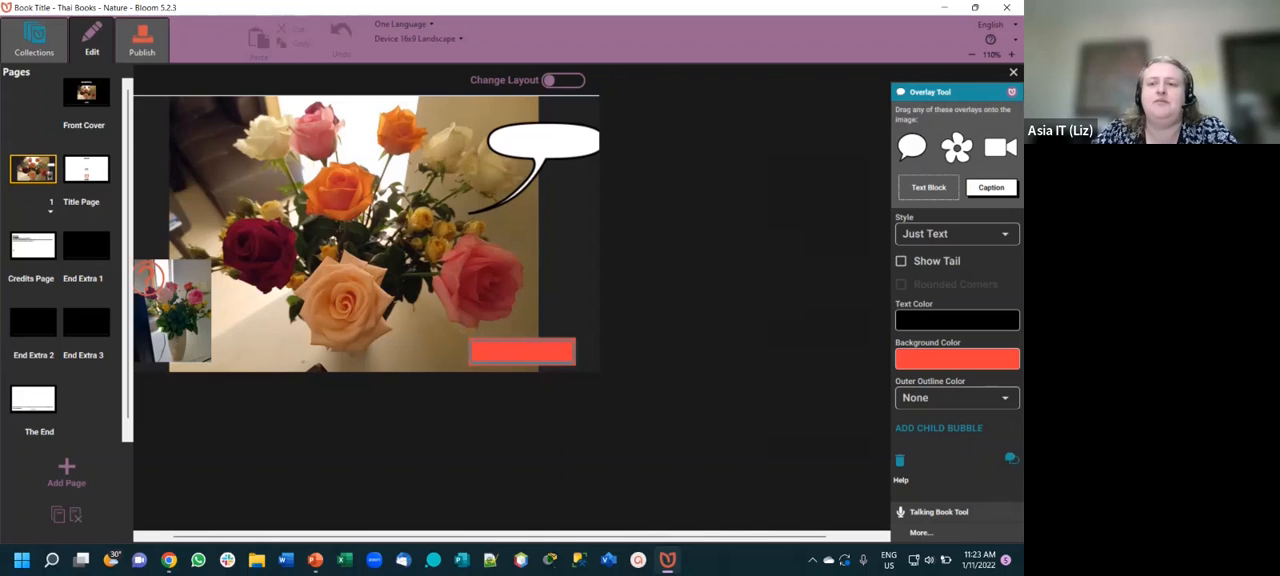
# - Set the text block's background to green #6EF63D and look at its text color choices without changing them
pyautogui.click(957, 359)
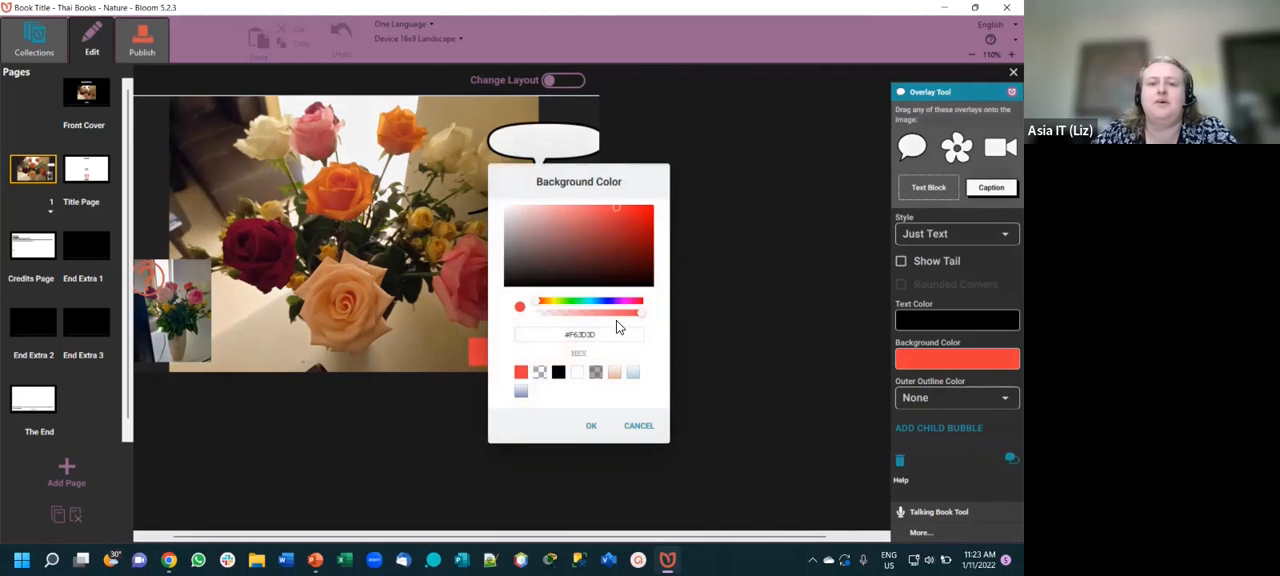
pyautogui.click(567, 300)
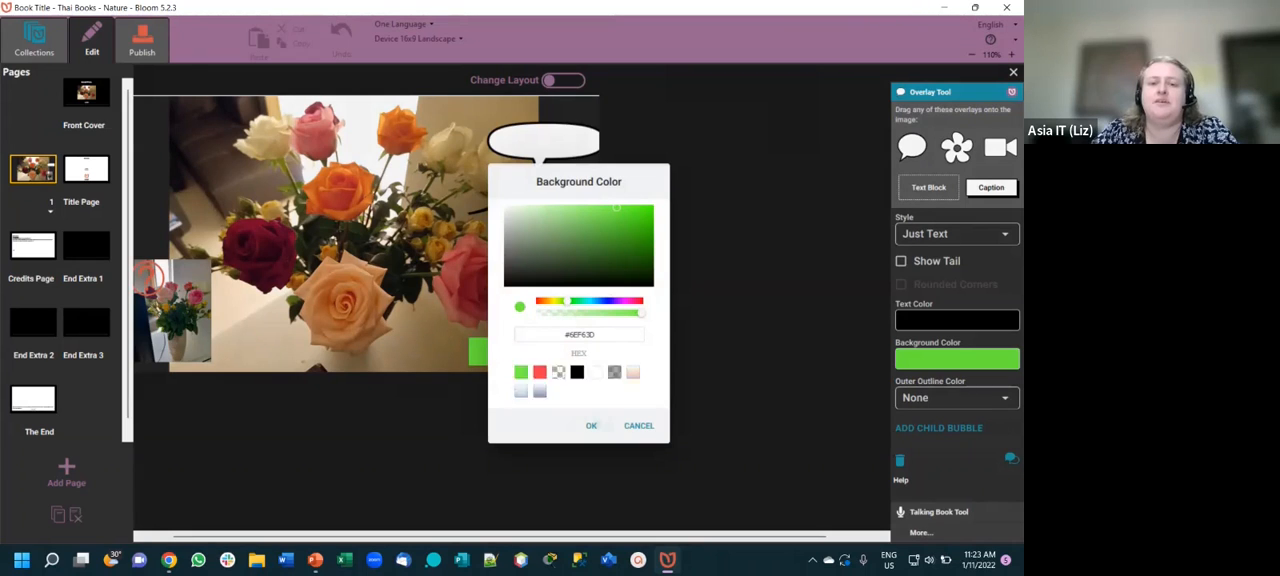
pyautogui.click(591, 426)
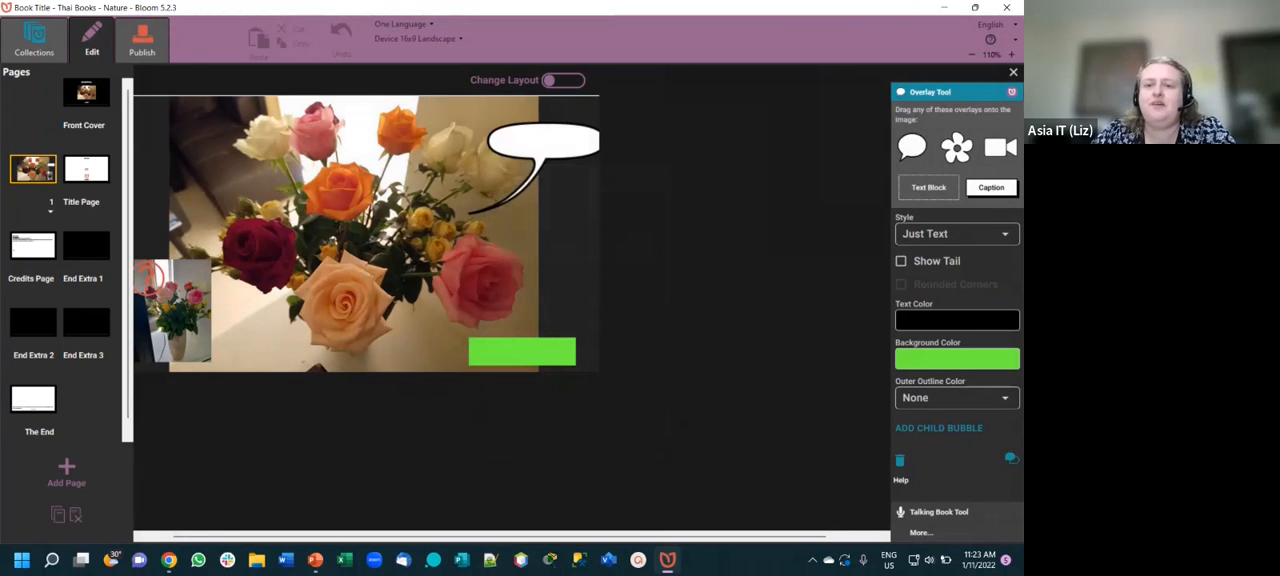
pyautogui.click(957, 320)
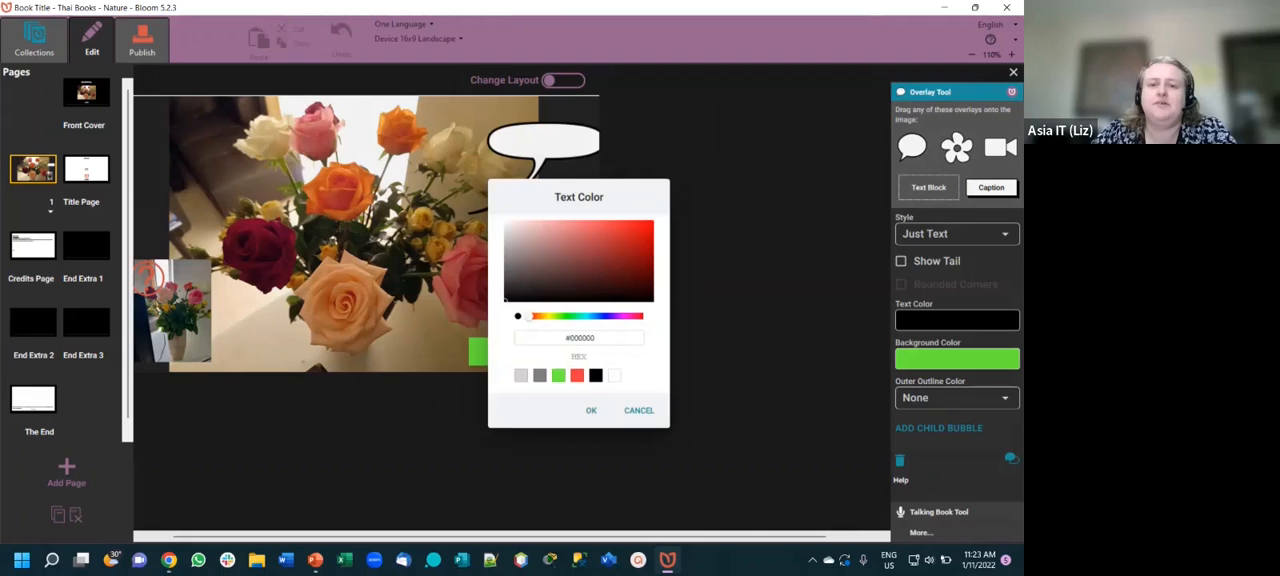
pyautogui.click(639, 410)
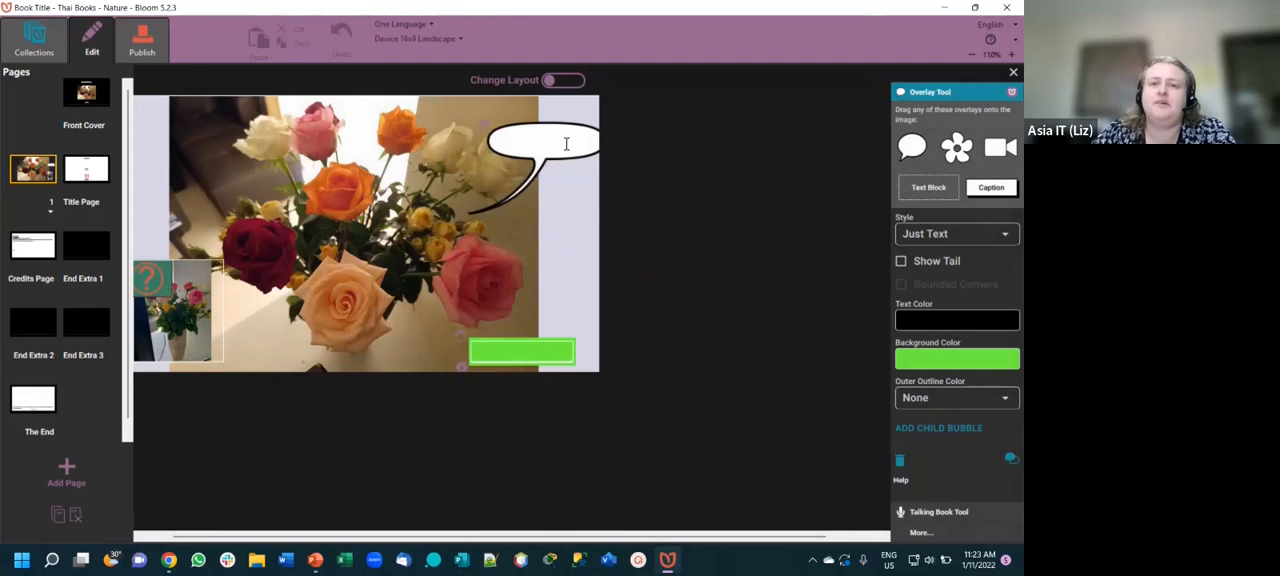
# - Enter "Hello" in the speech bubble and move the bubble left and slightly up so it fits fully on the page
pyautogui.click(566, 144)
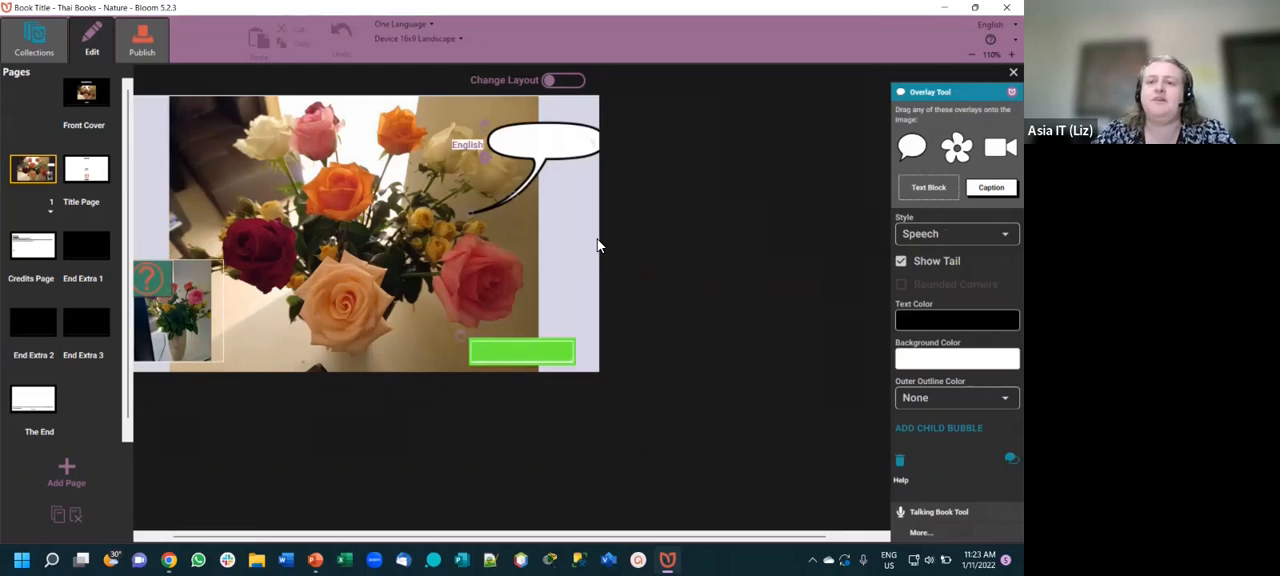
pyautogui.click(540, 152)
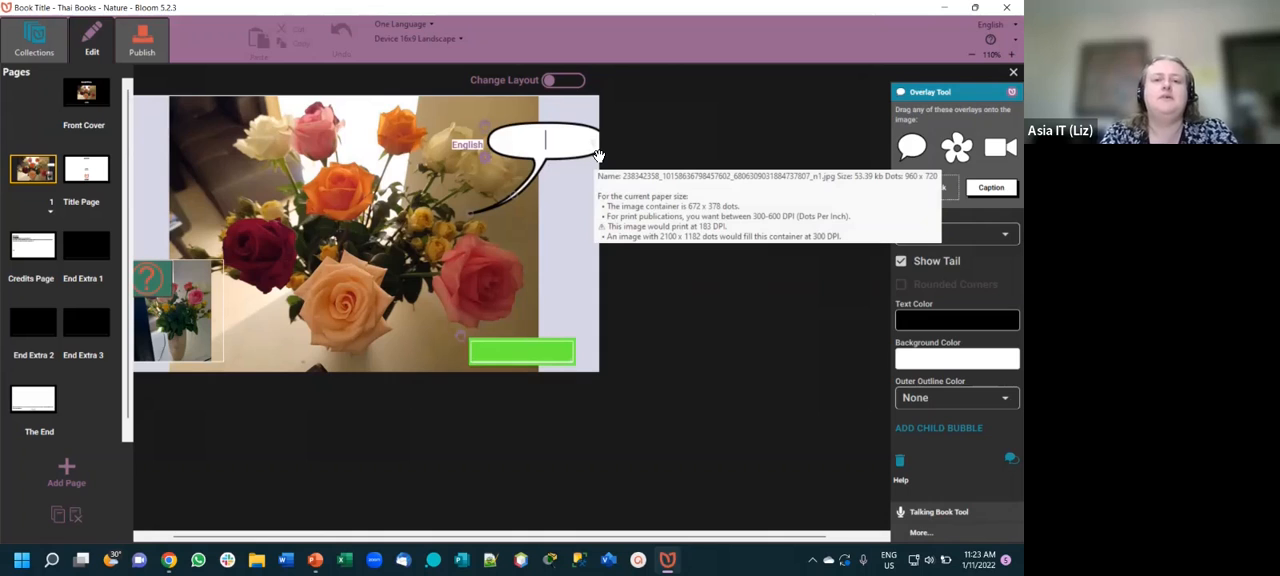
pyautogui.write('Hell')
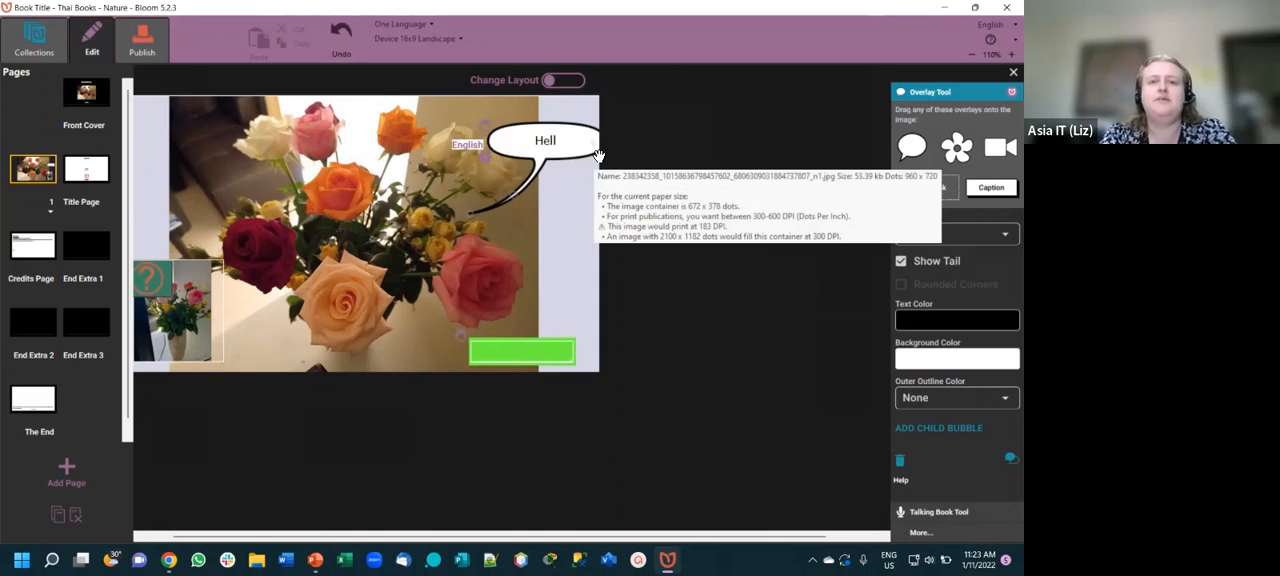
pyautogui.write('o')
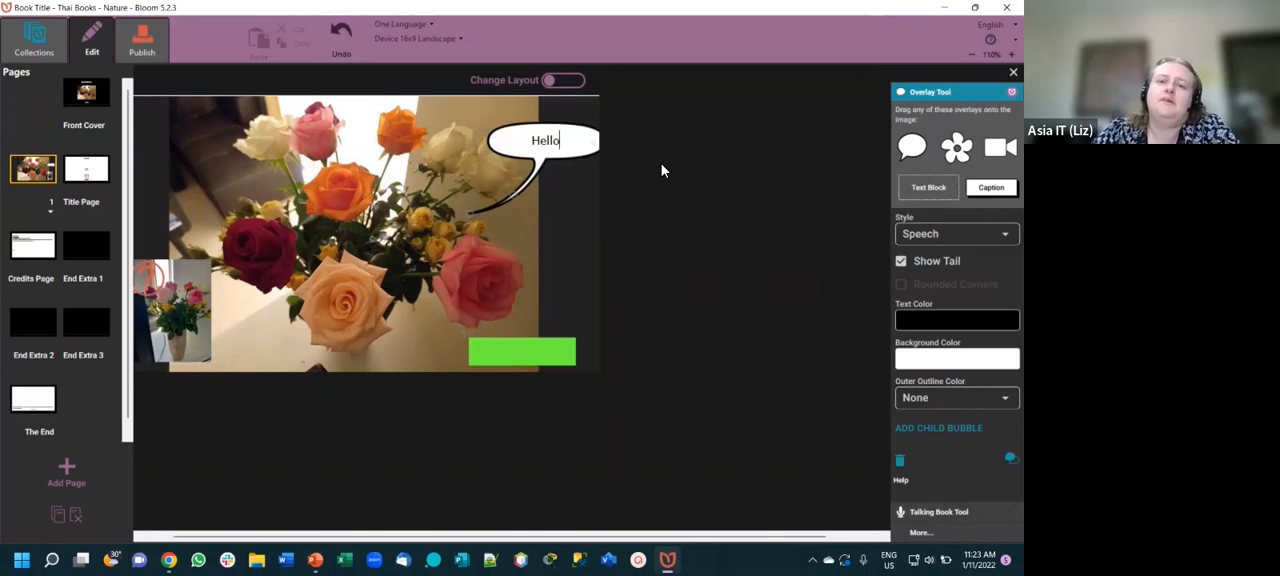
pyautogui.click(604, 159)
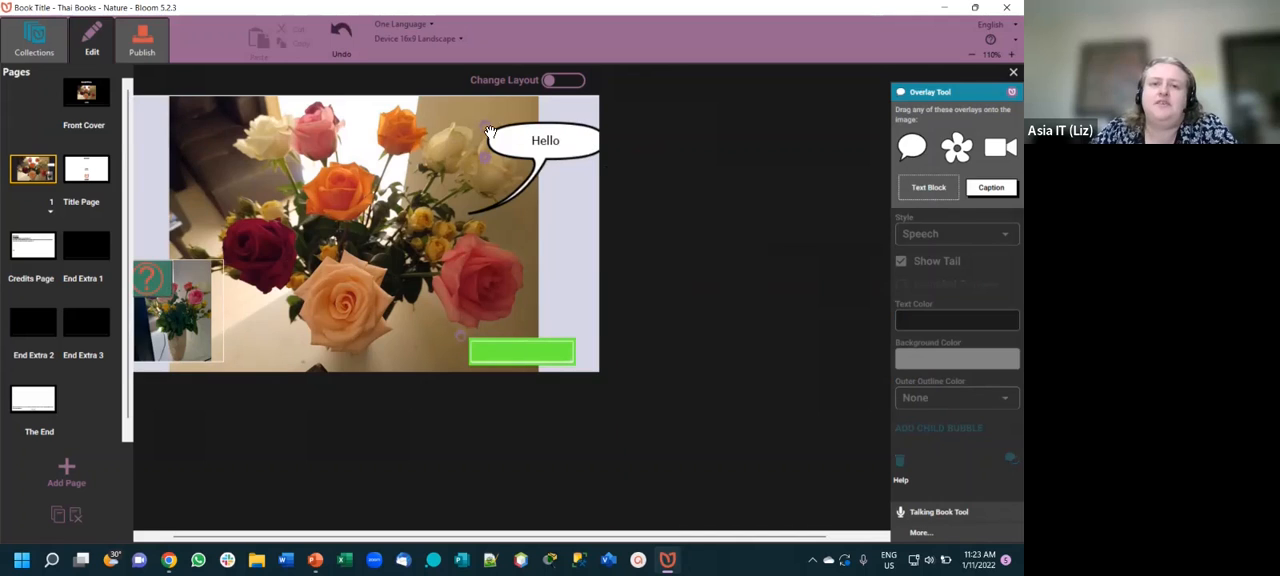
pyautogui.moveTo(489, 131); pyautogui.dragTo(475, 123)
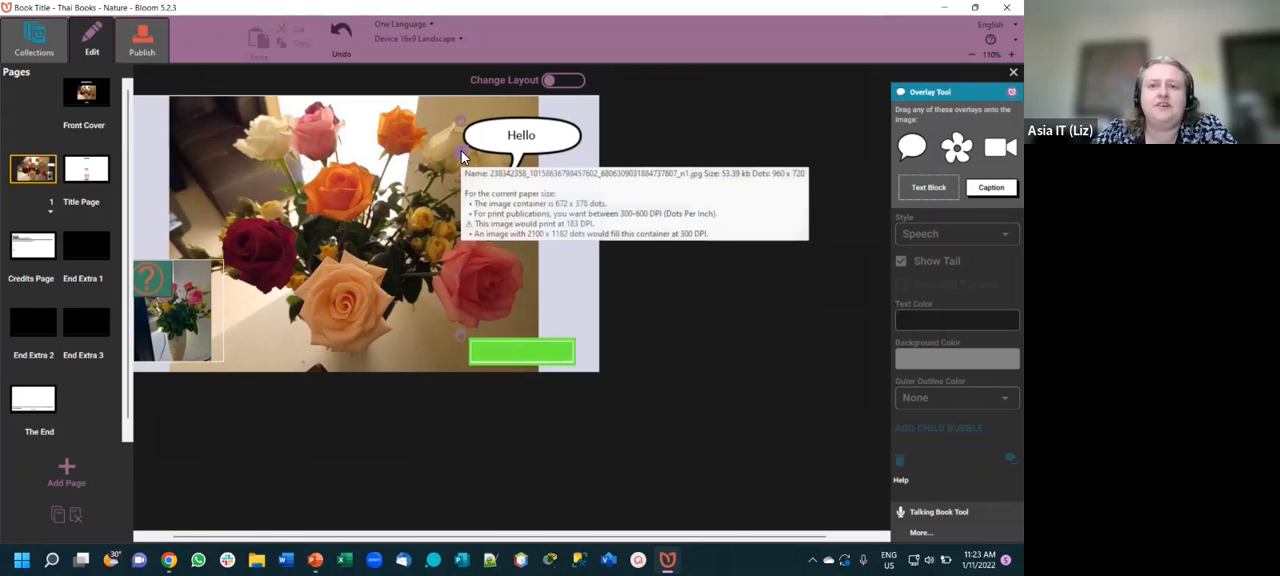
# - Review the character and paragraph formatting options for the speech bubble's text style
pyautogui.click(461, 151)
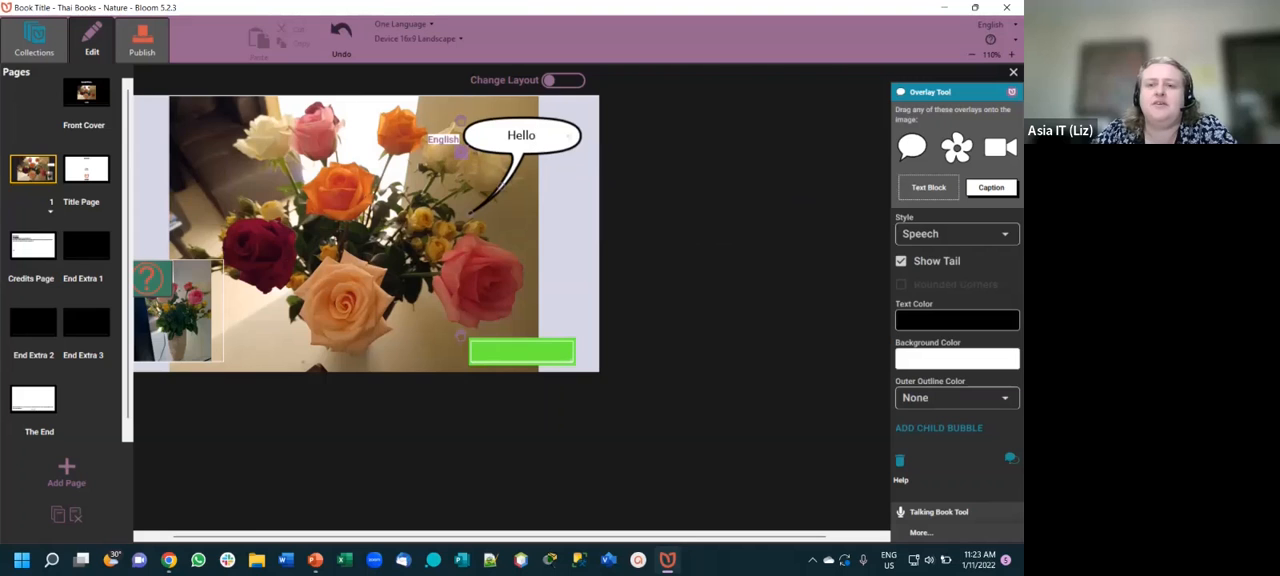
pyautogui.click(467, 155)
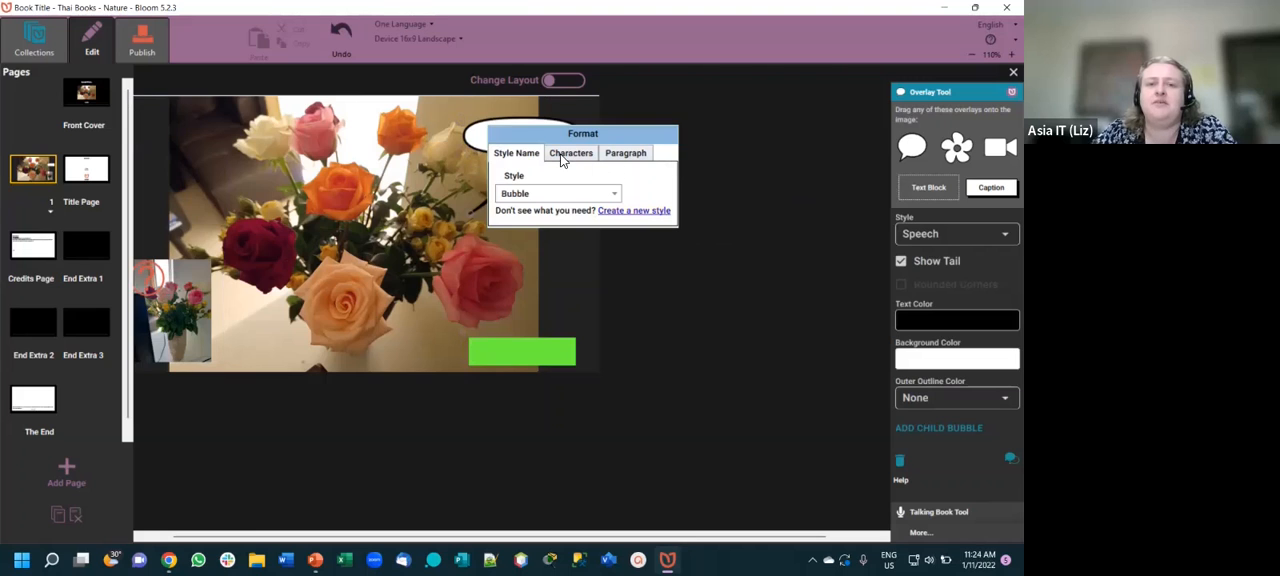
pyautogui.click(597, 154)
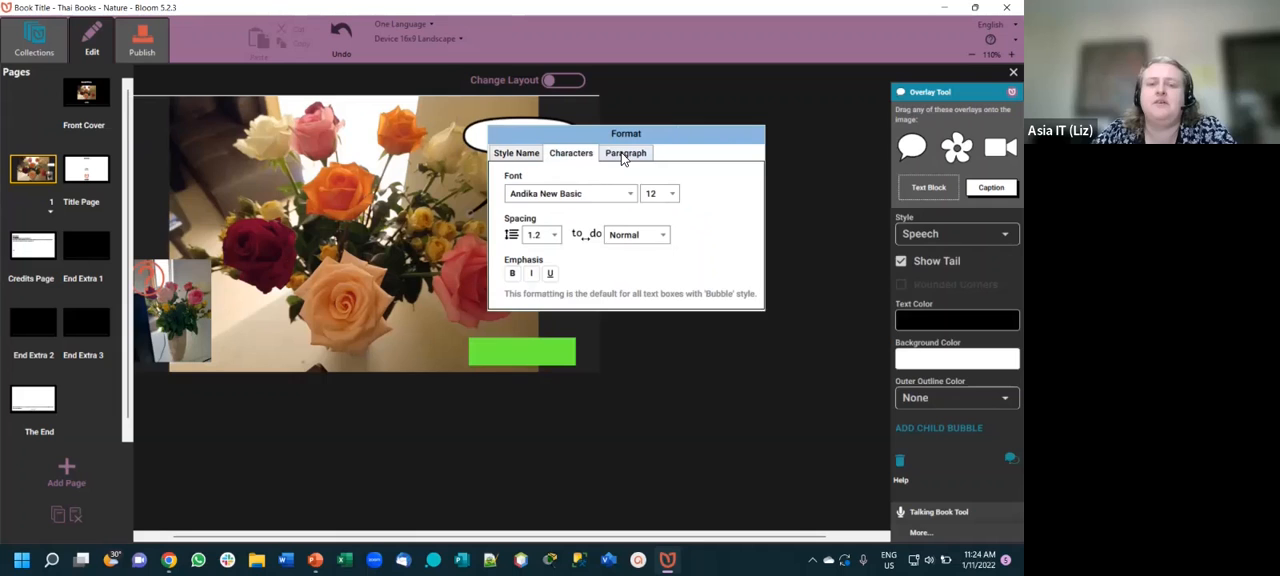
pyautogui.click(621, 152)
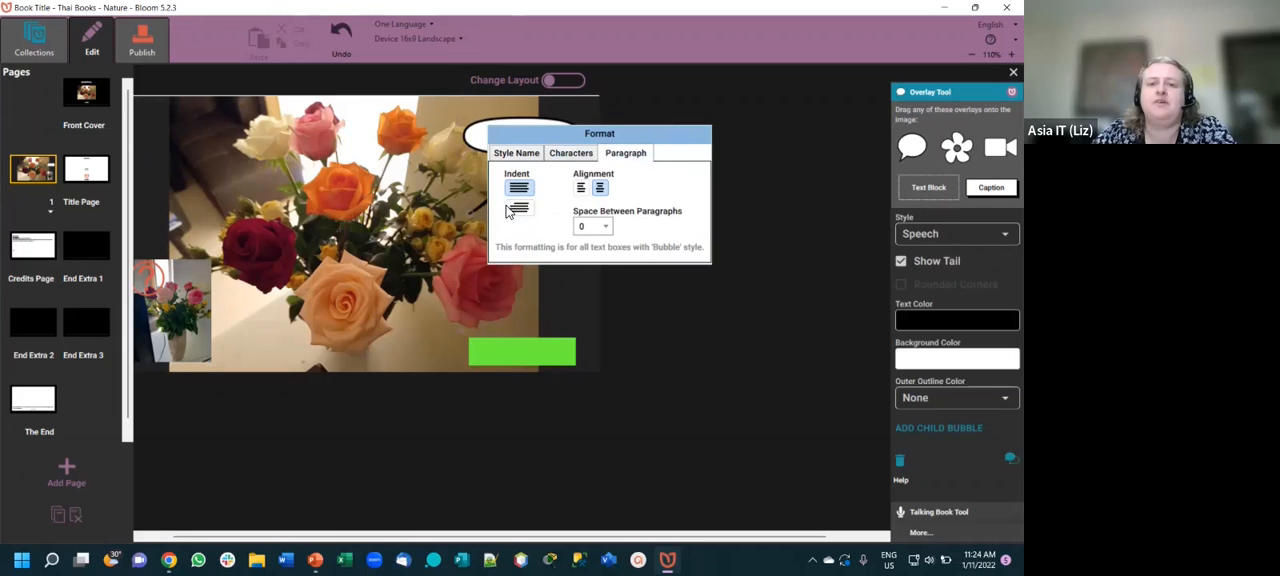
pyautogui.click(665, 348)
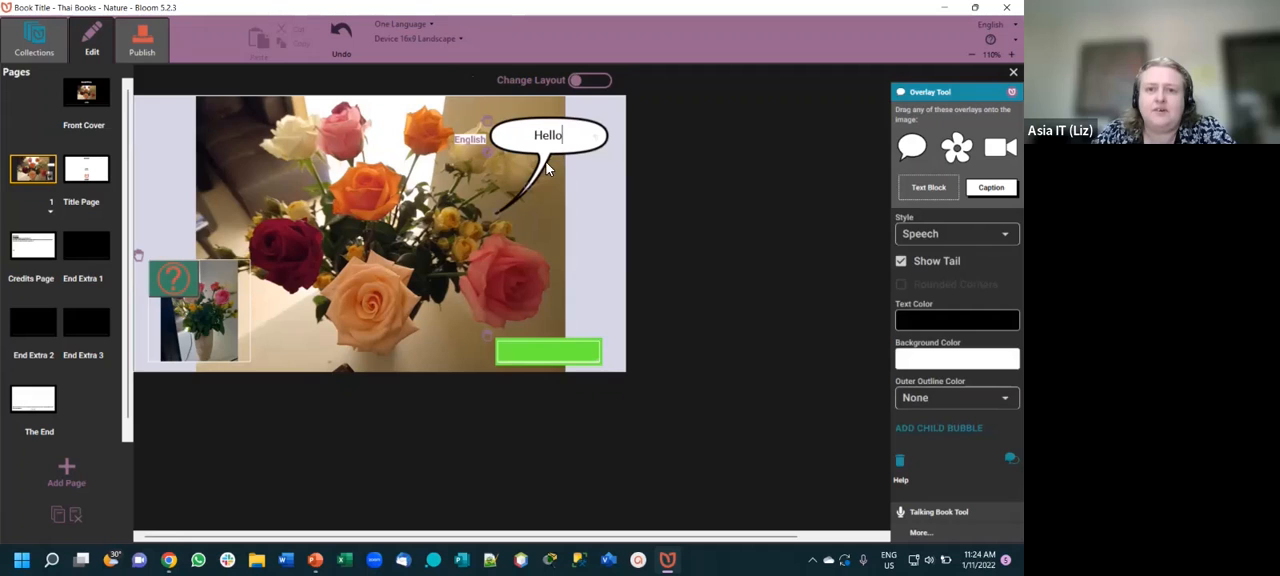
# - Stretch the "Hello" bubble's tail across the roses to a point above the dark red rose
pyautogui.moveTo(510, 222); pyautogui.dragTo(249, 190)
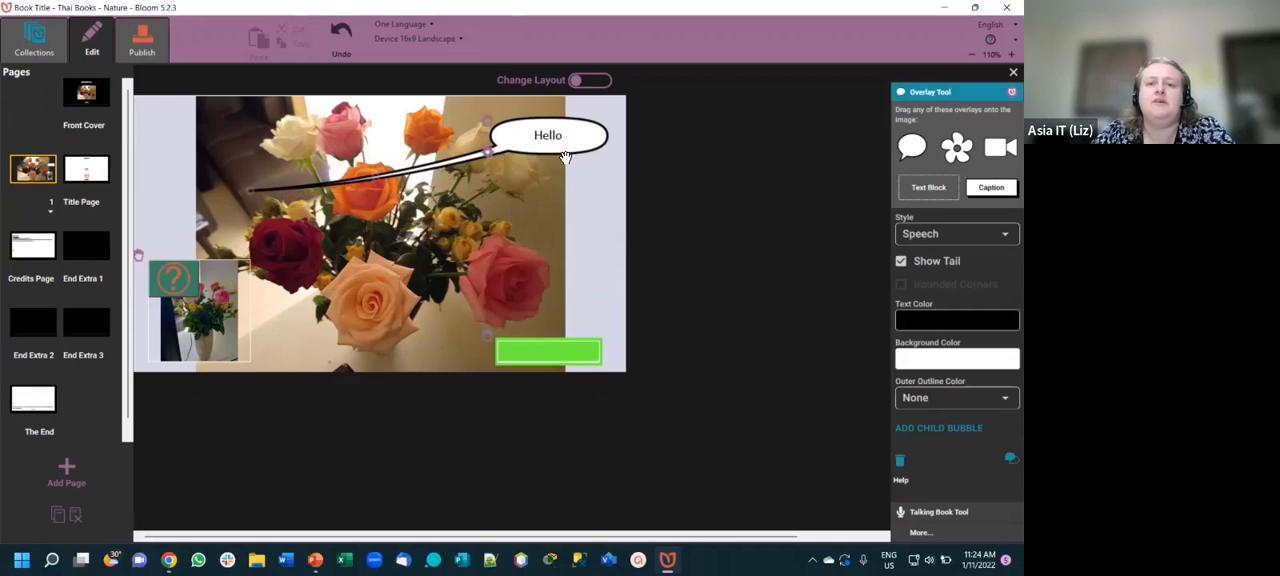
# - Shift the speech bubble slightly down and extend its text to "Hello." with "My name is" plus the presenter's first name on a second line
pyautogui.moveTo(565, 158); pyautogui.dragTo(567, 168)
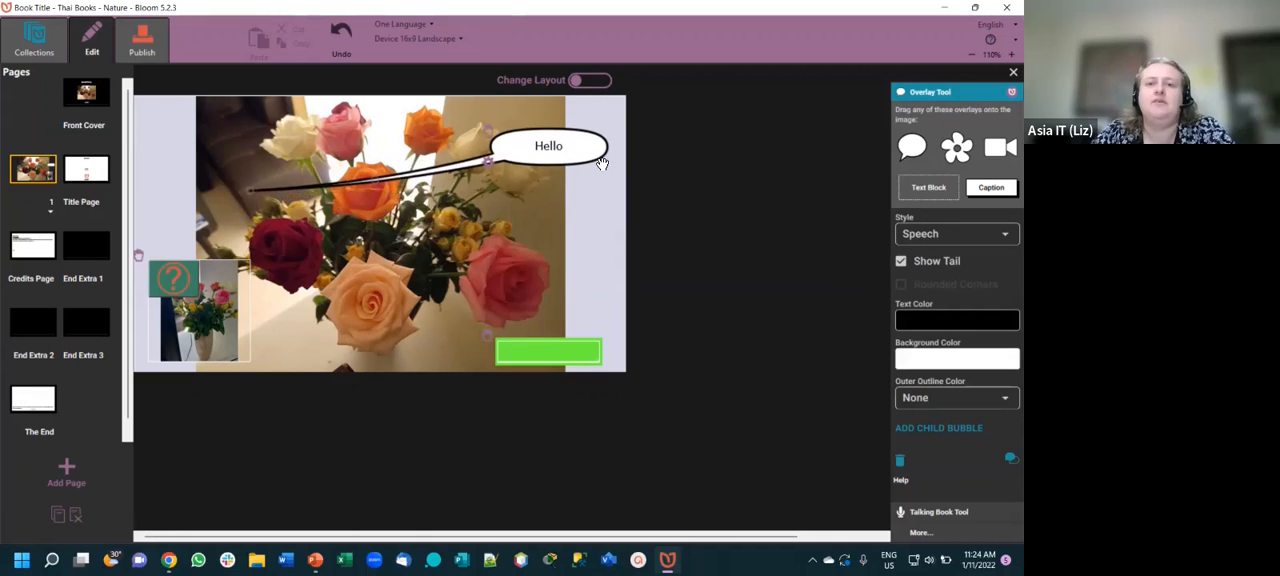
pyautogui.click(600, 162)
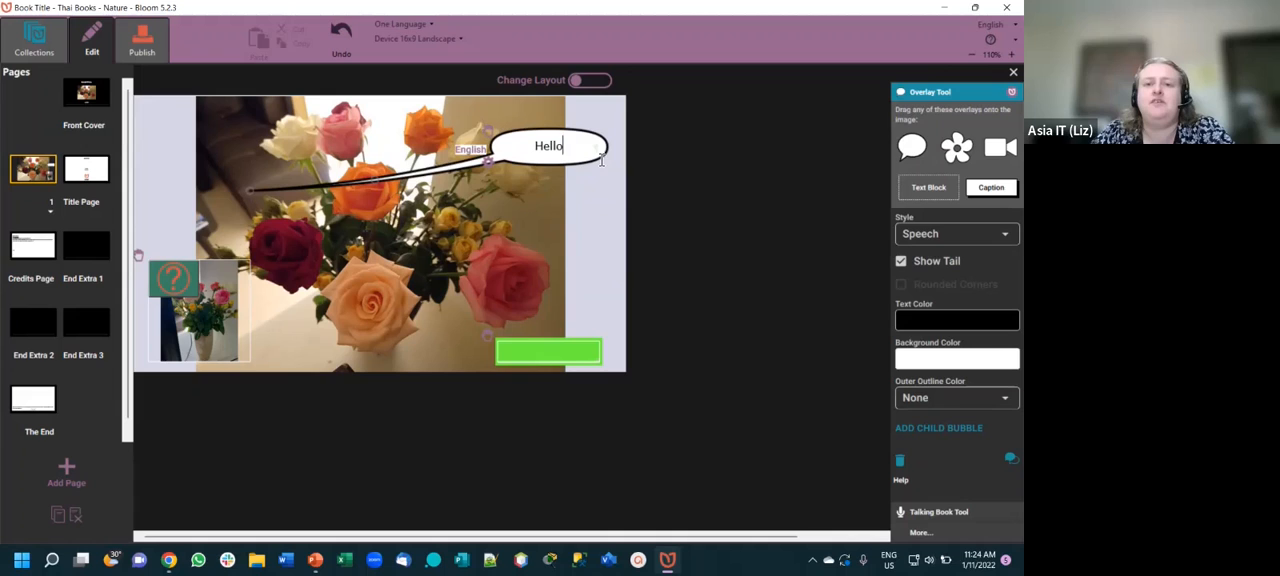
pyautogui.moveTo(605, 158); pyautogui.dragTo(608, 165)
pyautogui.click(589, 150)
pyautogui.write('.')
pyautogui.write('n')
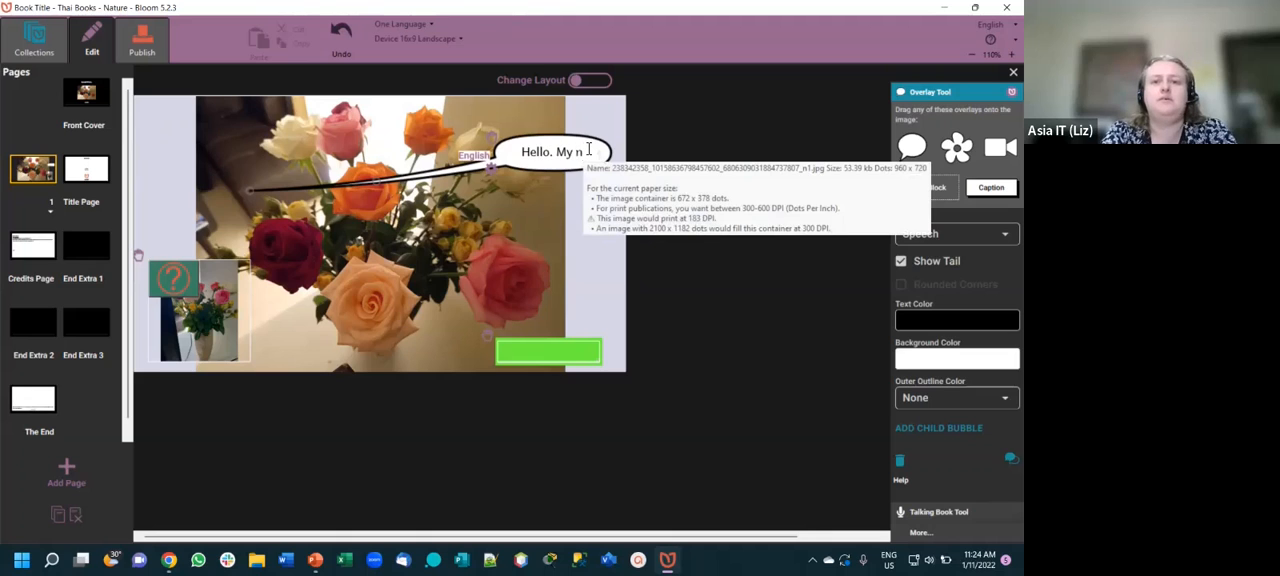
pyautogui.write('ame is Liz')
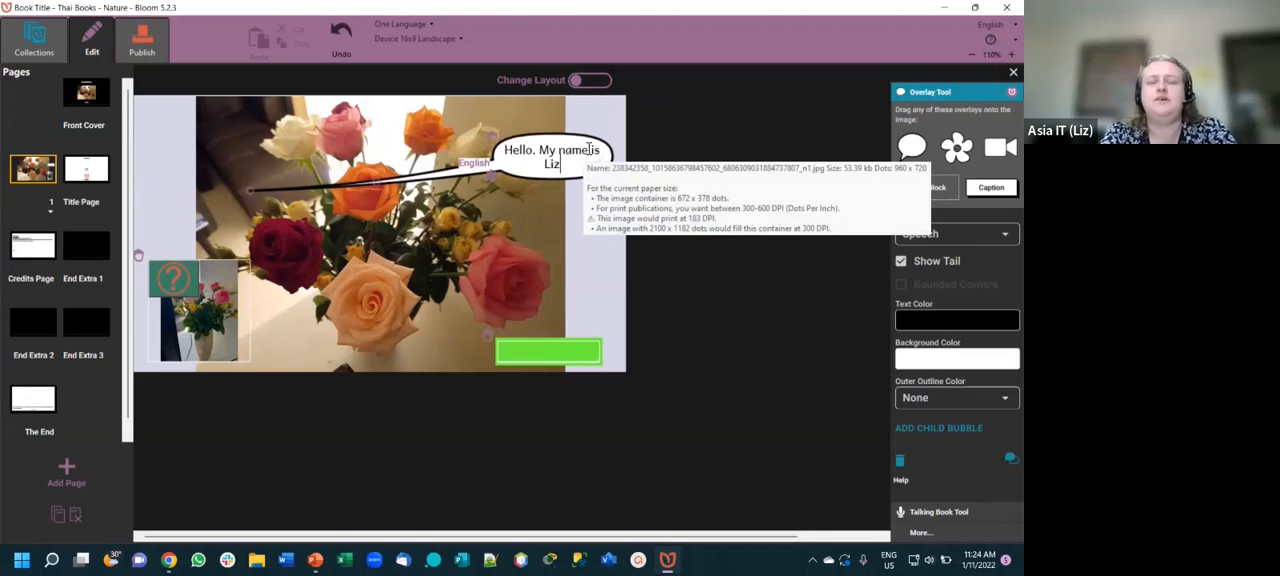
pyautogui.click(540, 152)
pyautogui.press('Return')
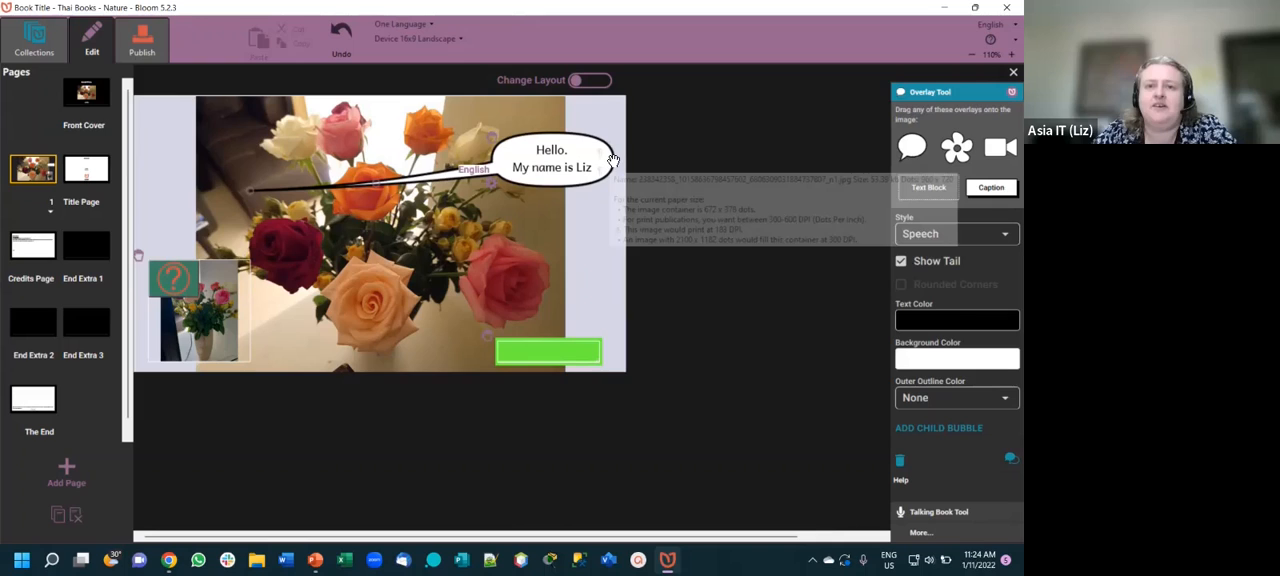
pyautogui.write('.')
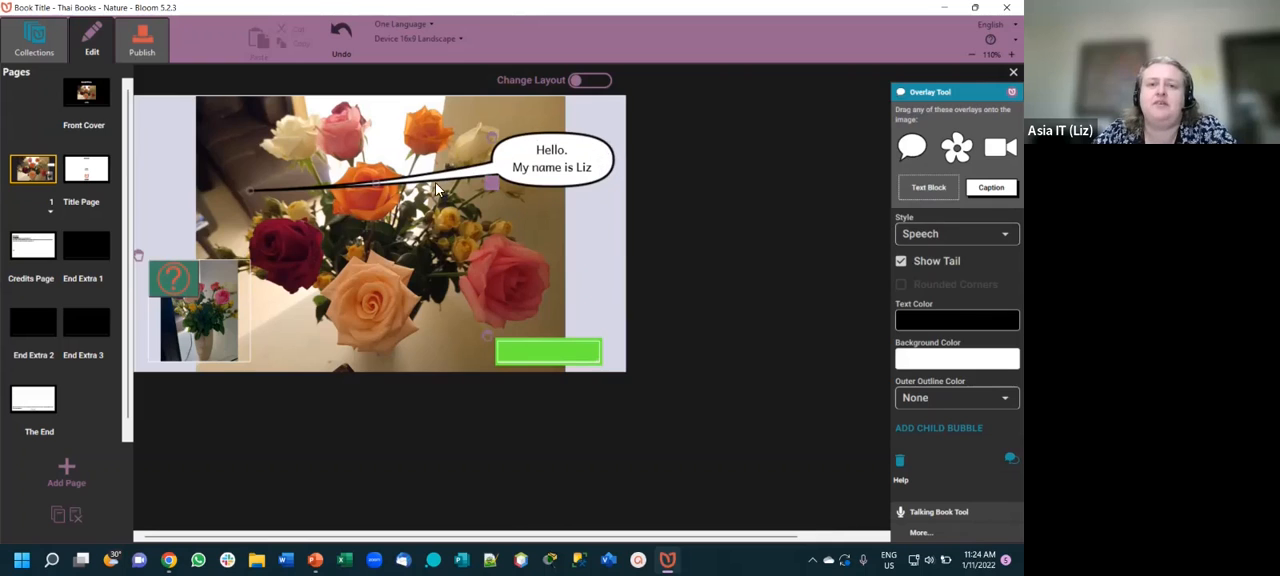
# - Place the speech bubble's tail tip in the dark area left of the roses and move the bubble up near the page's upper edge
pyautogui.moveTo(265, 199); pyautogui.dragTo(240, 165)
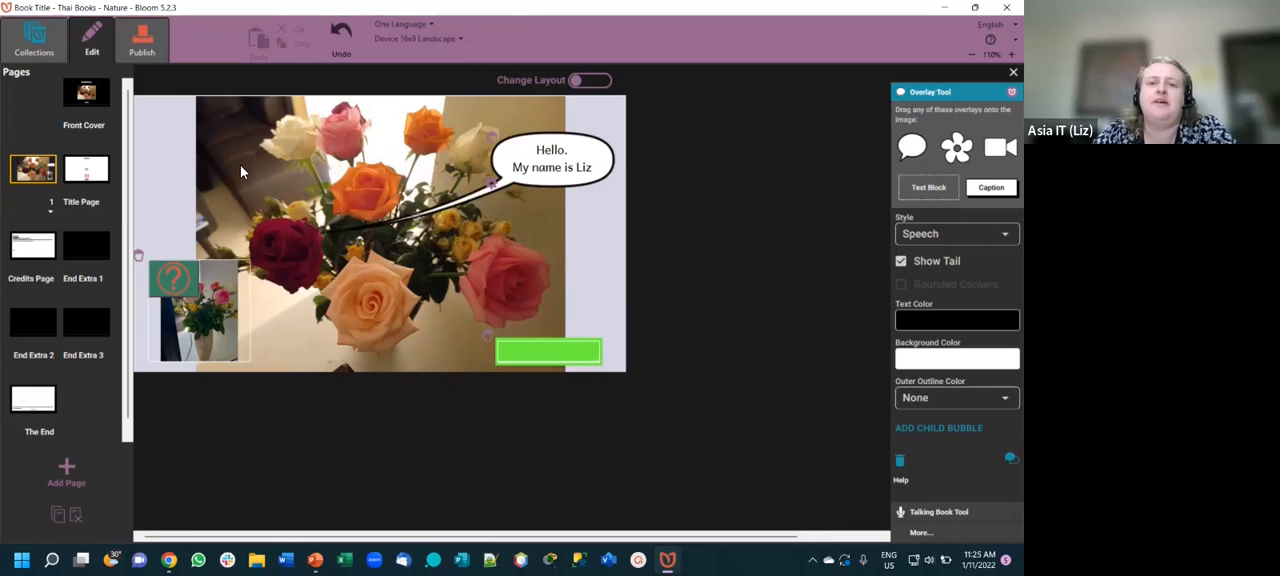
pyautogui.moveTo(602, 183); pyautogui.dragTo(609, 160)
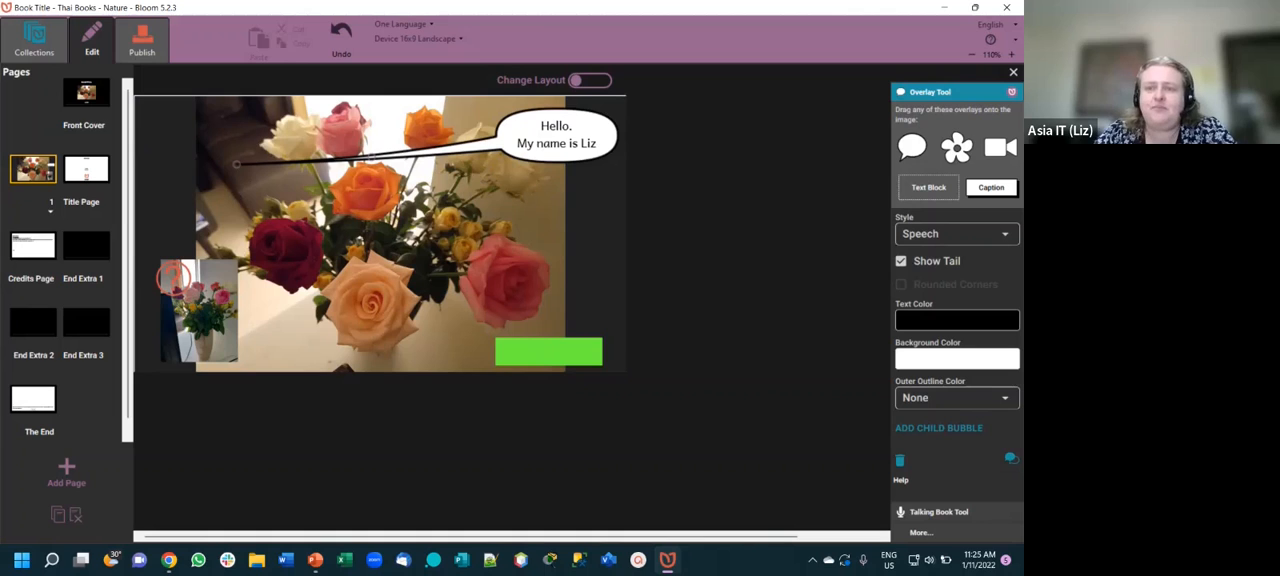
# - Add a caption overlay below the peach rose reading "My caption on the page" and widen it to fit the text on one line
pyautogui.moveTo(991, 187); pyautogui.dragTo(287, 354)
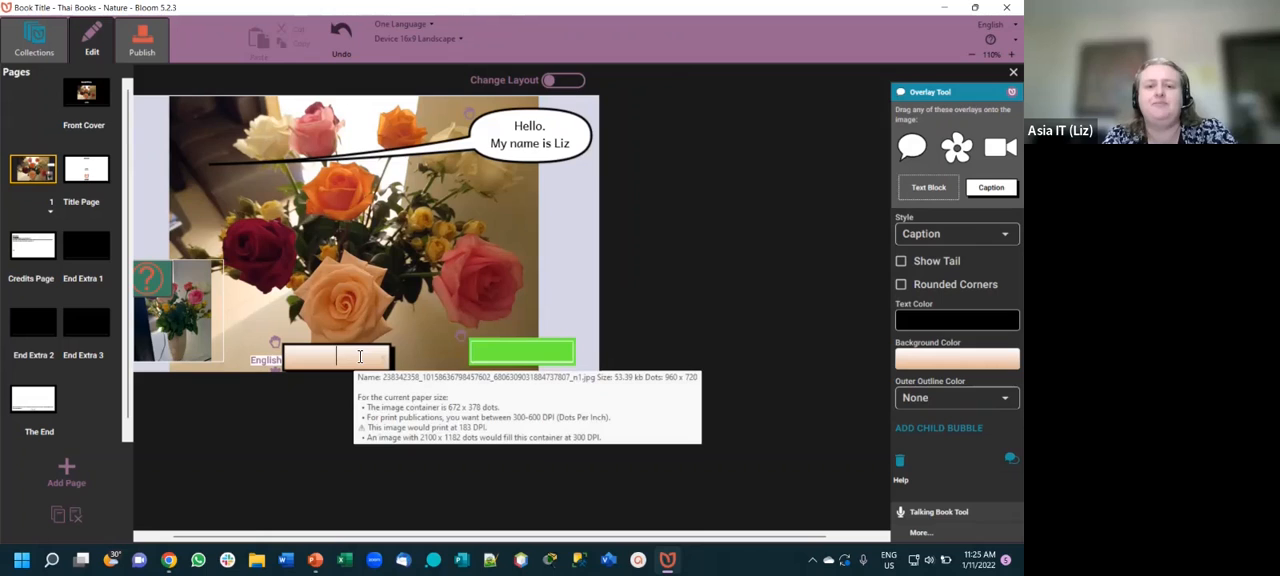
pyautogui.write('My capt')
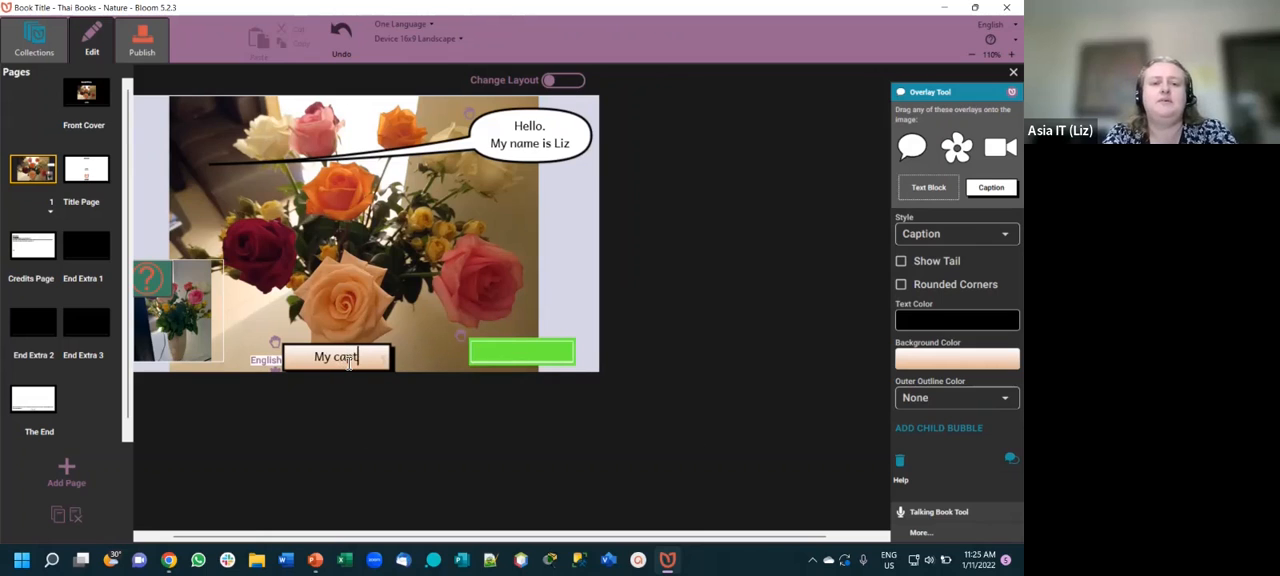
pyautogui.write('ion on the page')
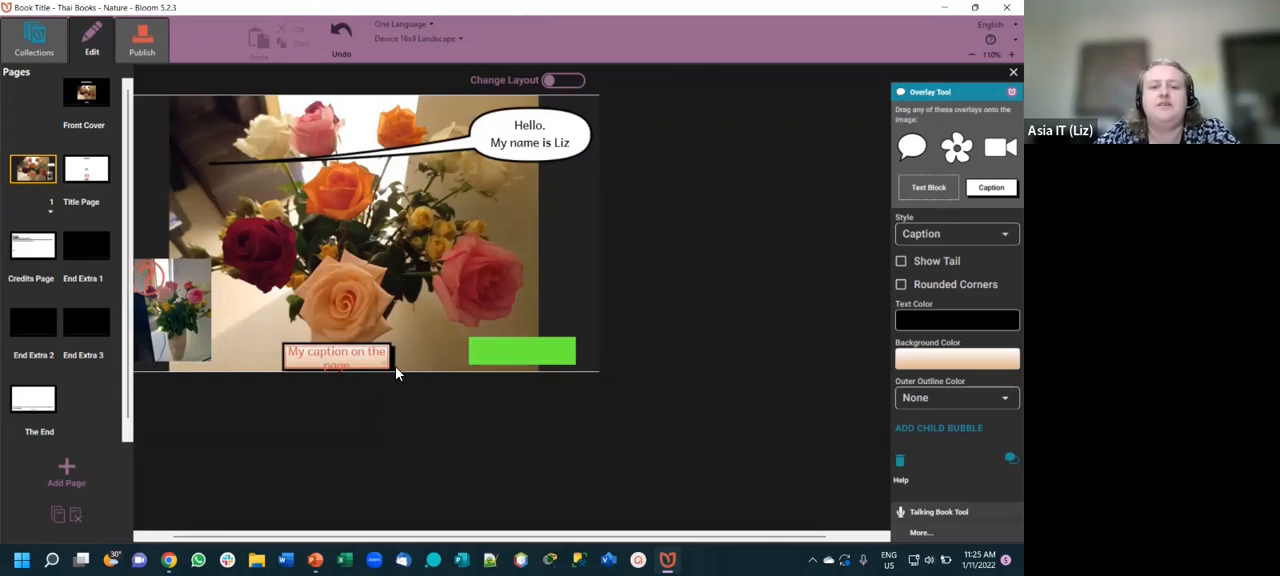
pyautogui.moveTo(394, 362); pyautogui.dragTo(461, 368)
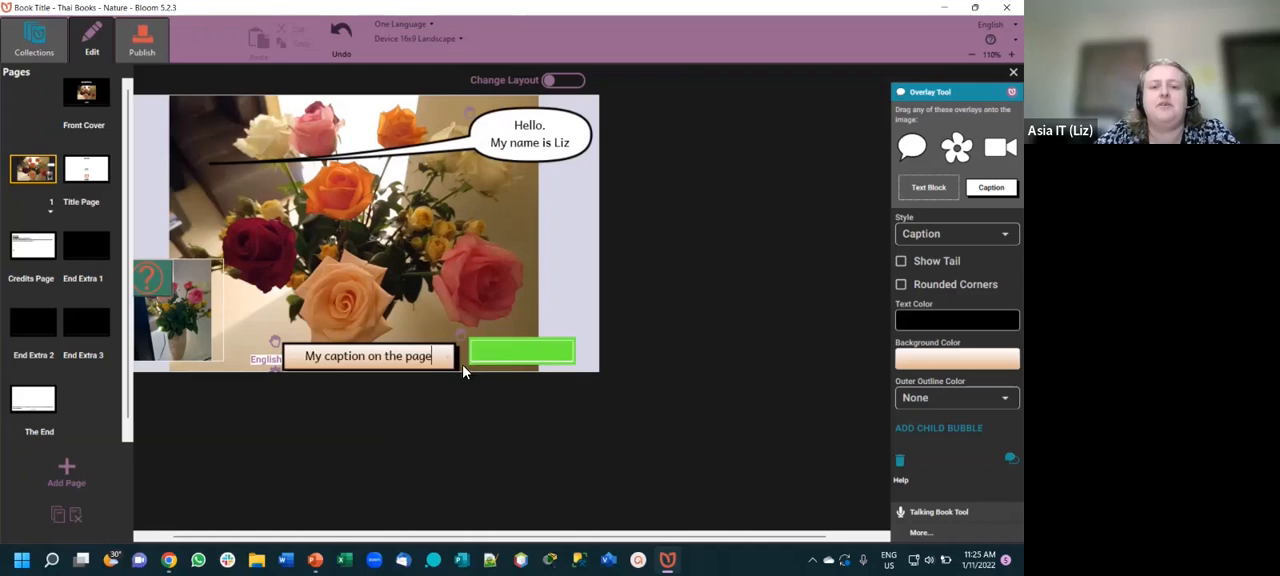
# - Move the green text block slightly up and to the right, away from the caption
pyautogui.click(520, 353)
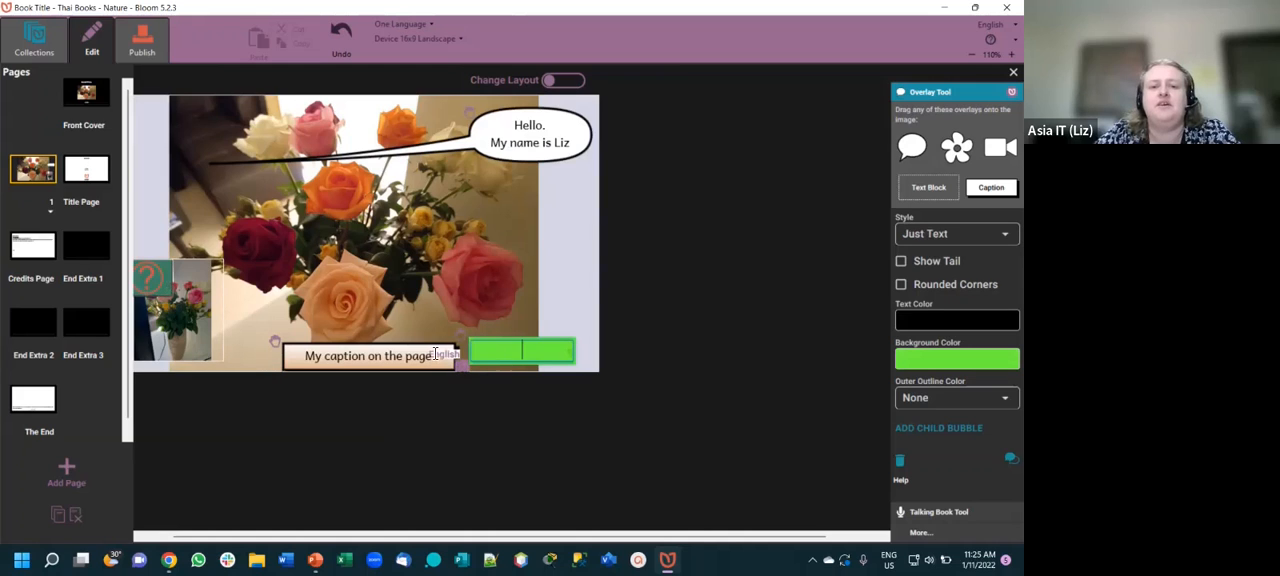
pyautogui.click(668, 342)
pyautogui.moveTo(551, 347); pyautogui.dragTo(592, 361)
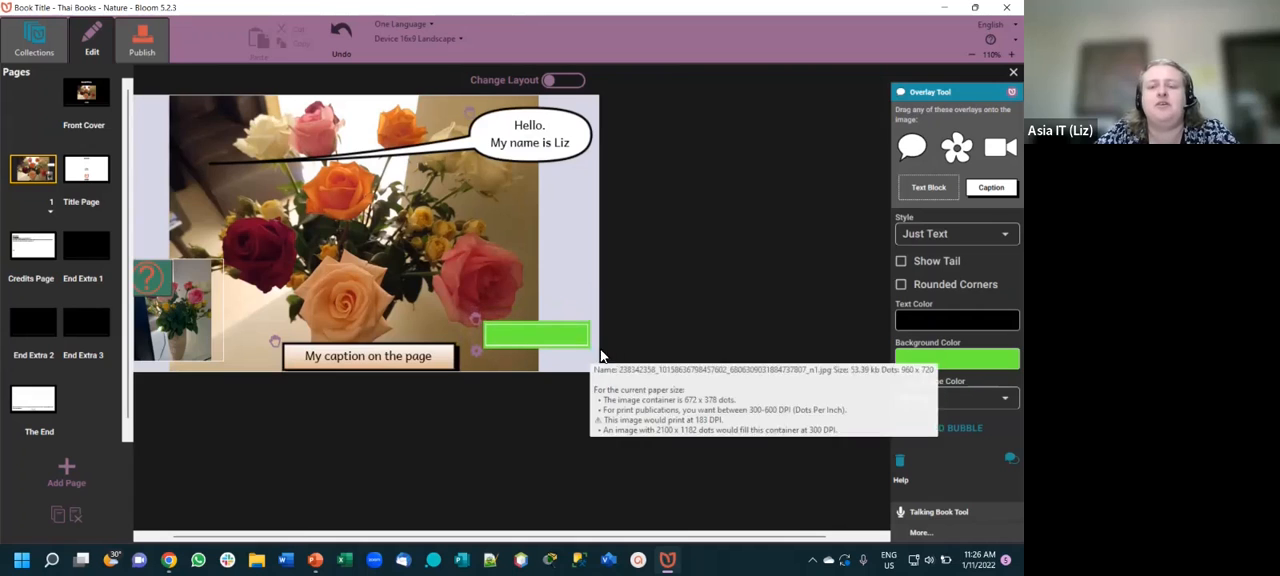
# - Give the caption a tail and rounded corners, and move it up over the pink rose
pyautogui.click(438, 357)
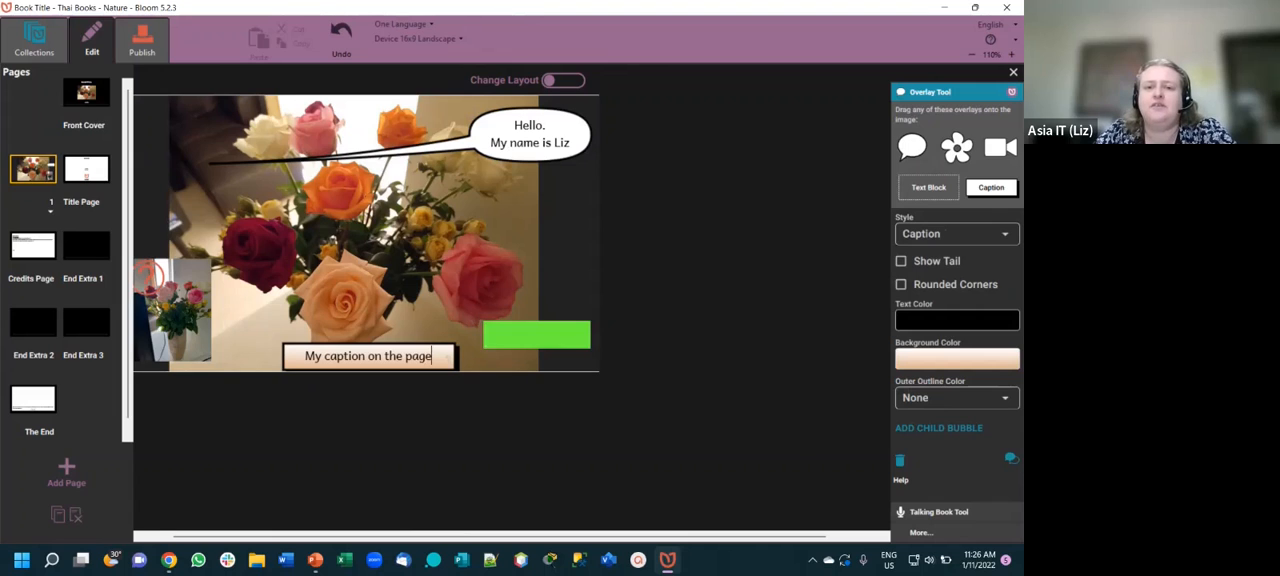
pyautogui.click(900, 261)
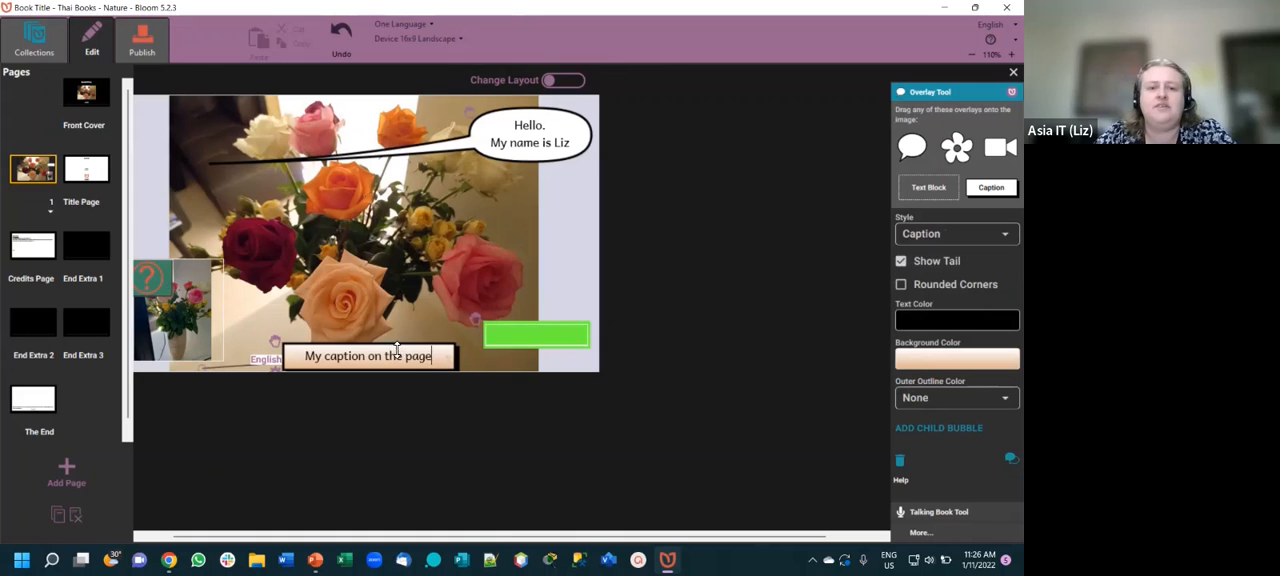
pyautogui.moveTo(312, 340); pyautogui.dragTo(429, 257)
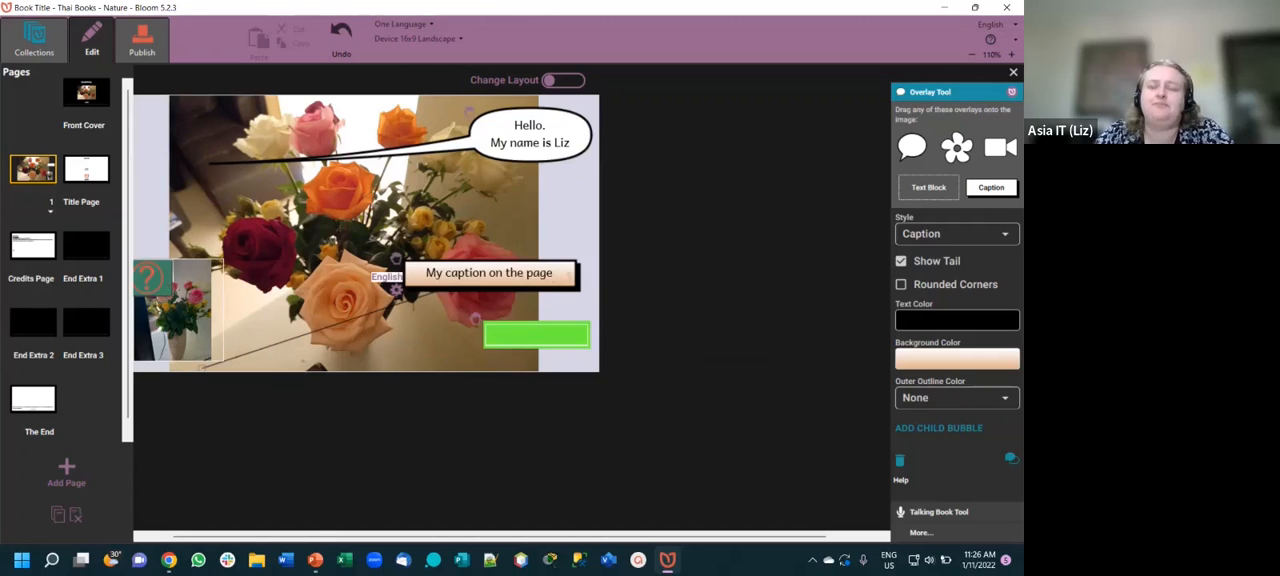
pyautogui.click(900, 284)
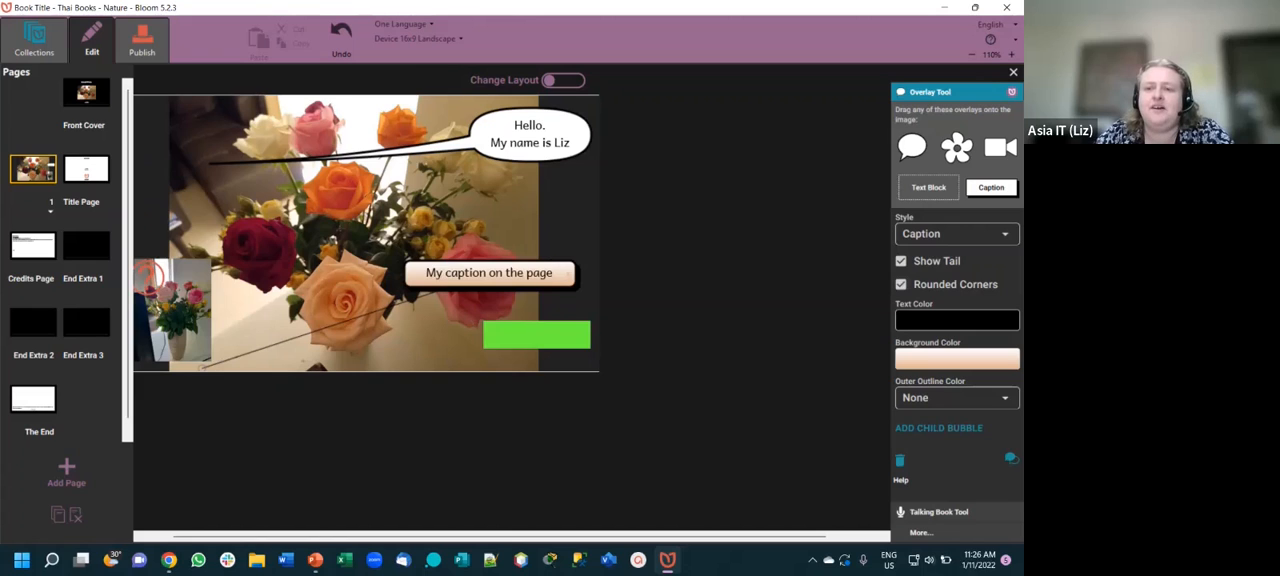
# - Set the caption's text color to red #ED0505 and its background color to near-black #130A0A
pyautogui.click(957, 320)
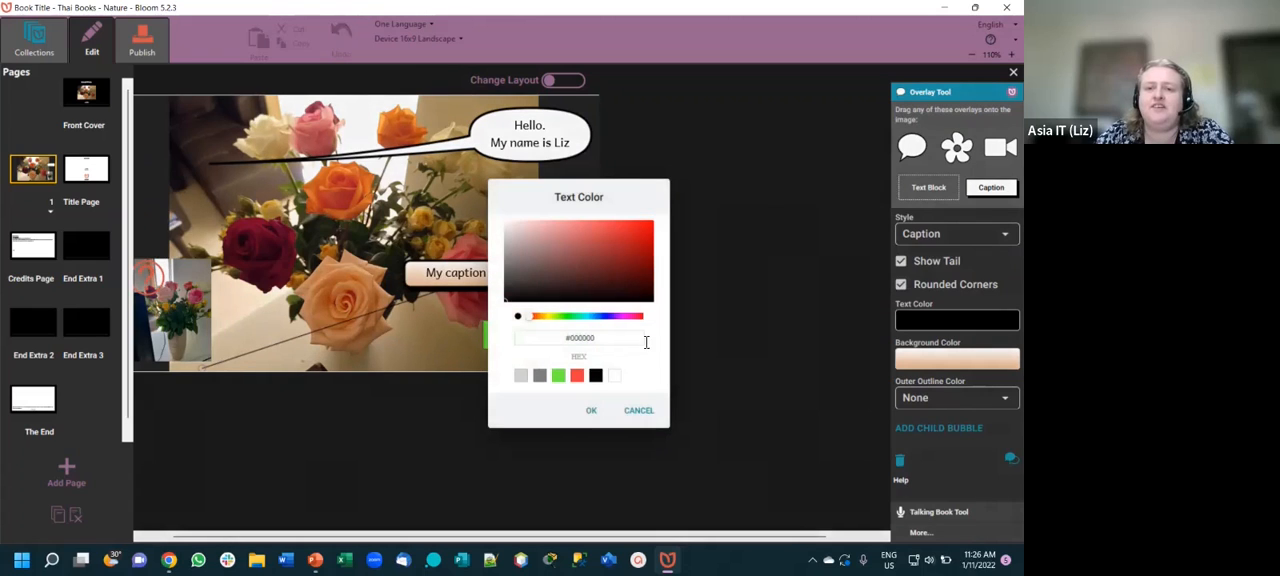
pyautogui.click(650, 226)
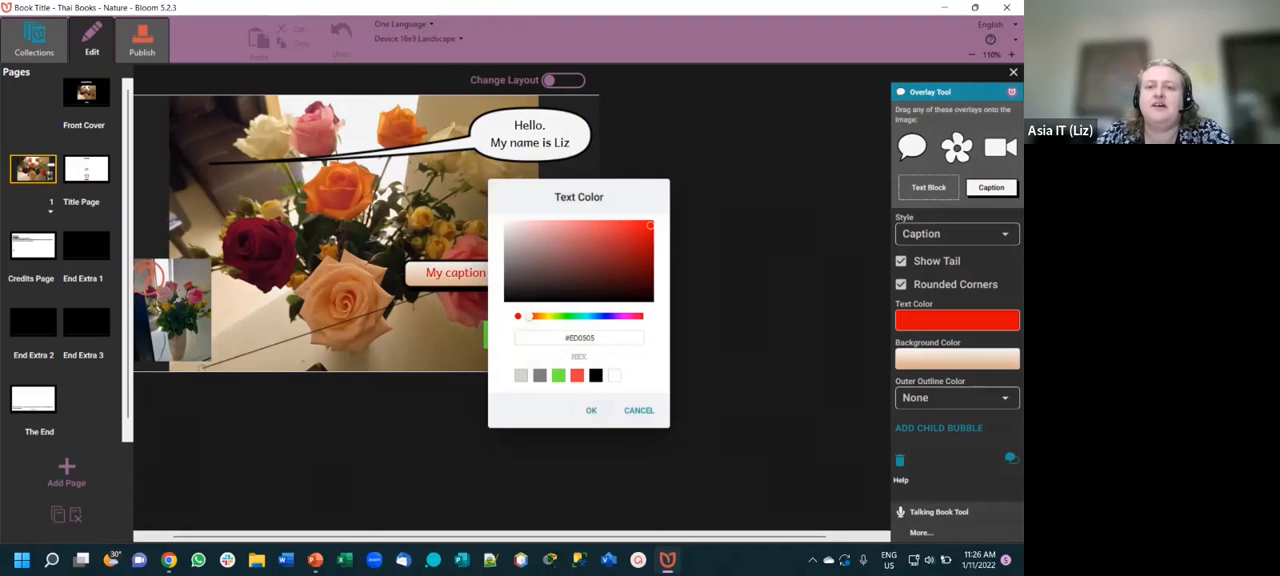
pyautogui.click(591, 410)
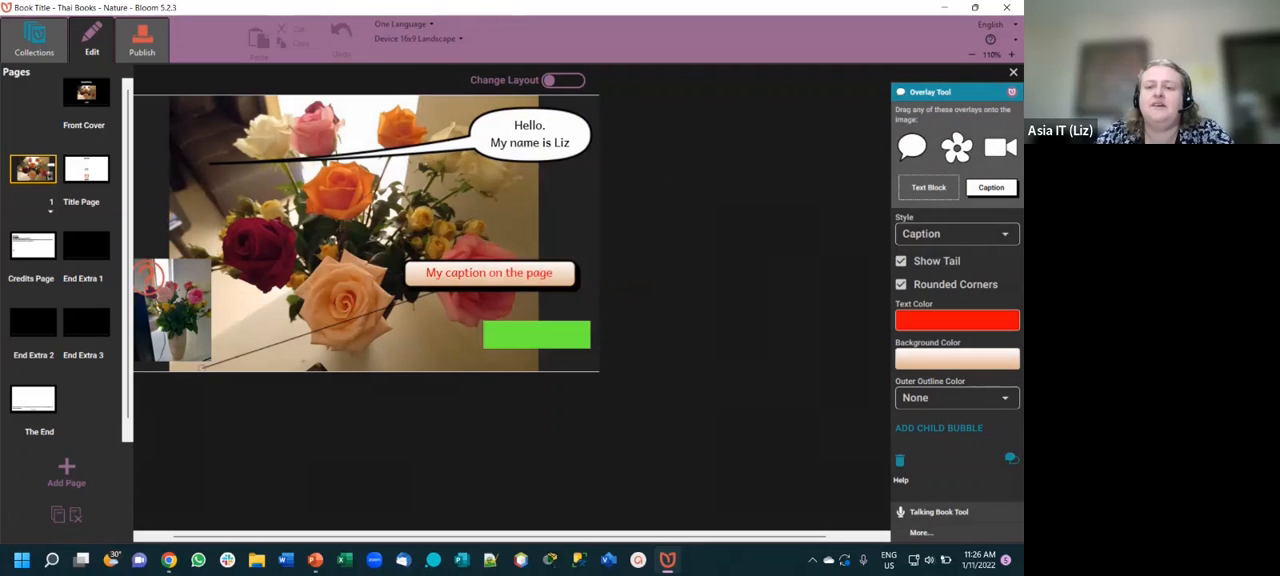
pyautogui.click(957, 359)
pyautogui.click(575, 287)
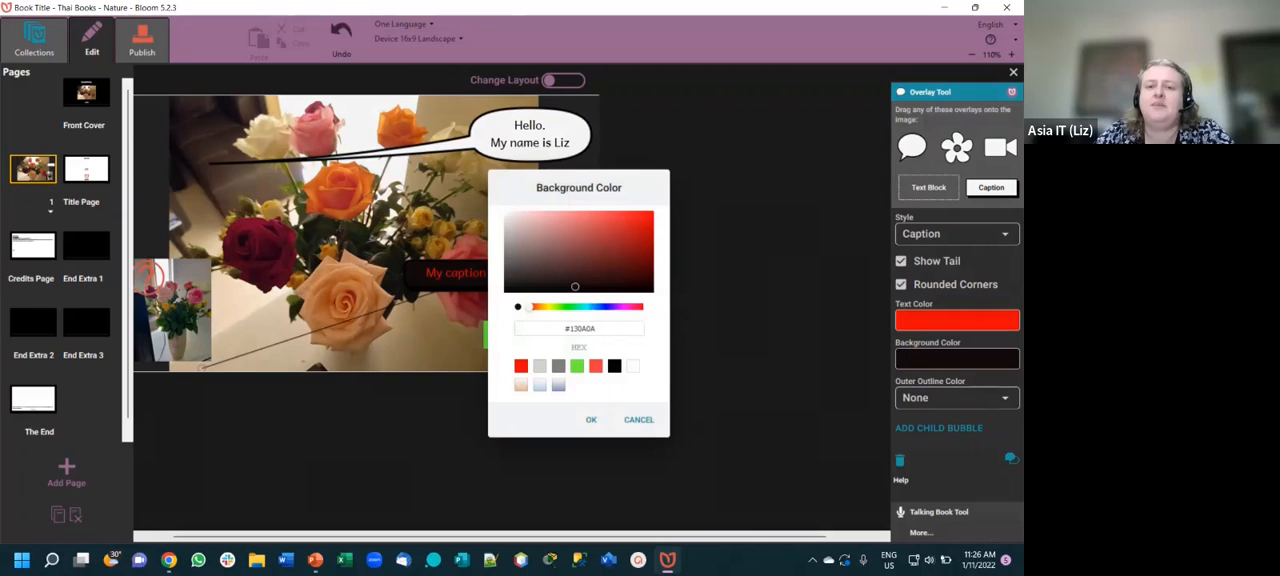
pyautogui.click(591, 419)
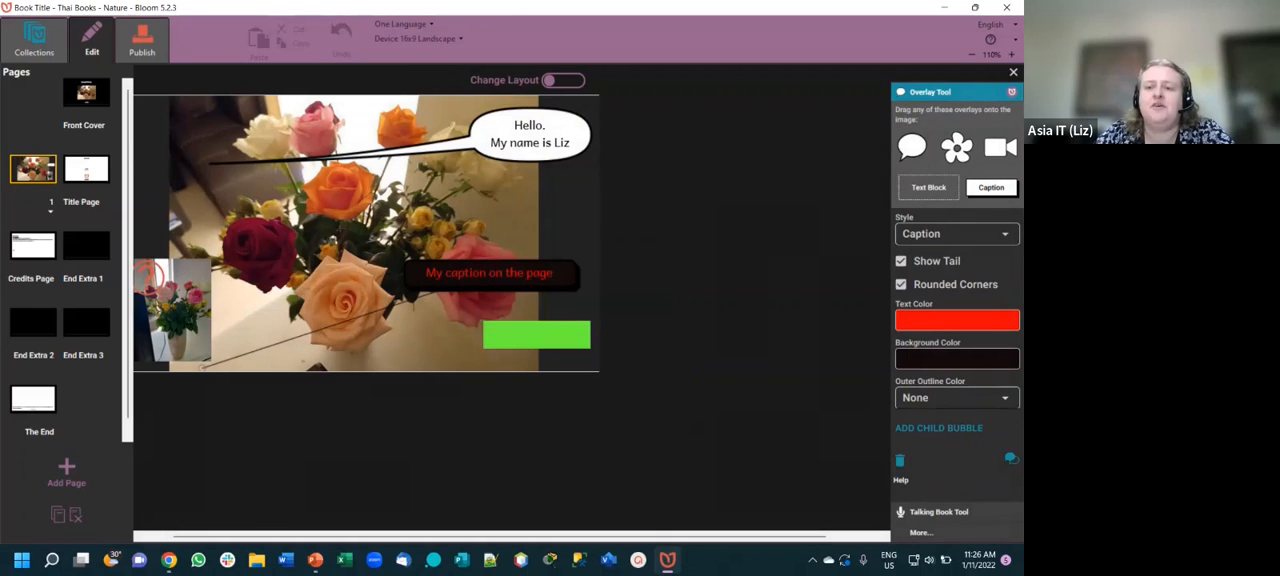
# - Give the caption a yellow outer outline and make its box taller
pyautogui.click(957, 398)
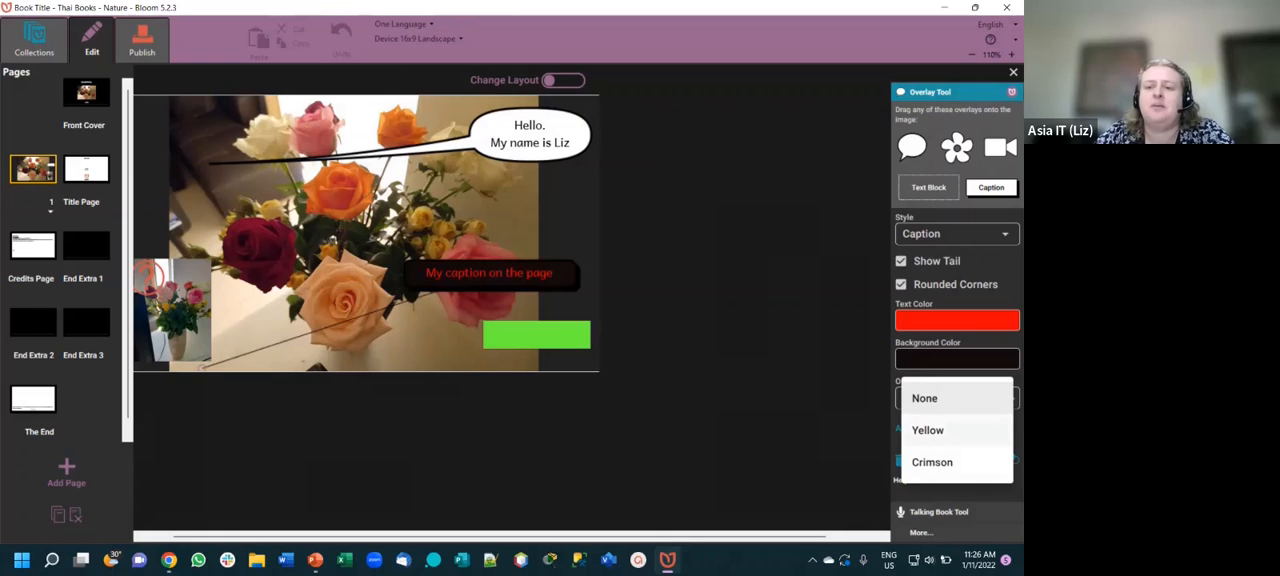
pyautogui.click(930, 430)
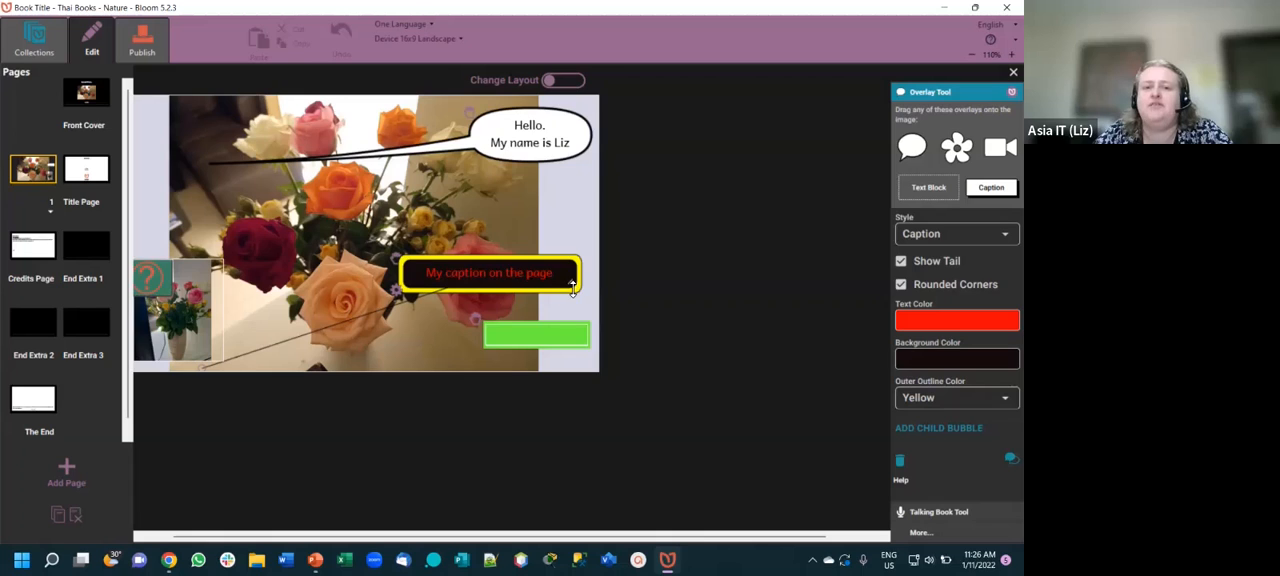
pyautogui.moveTo(577, 309); pyautogui.dragTo(578, 310)
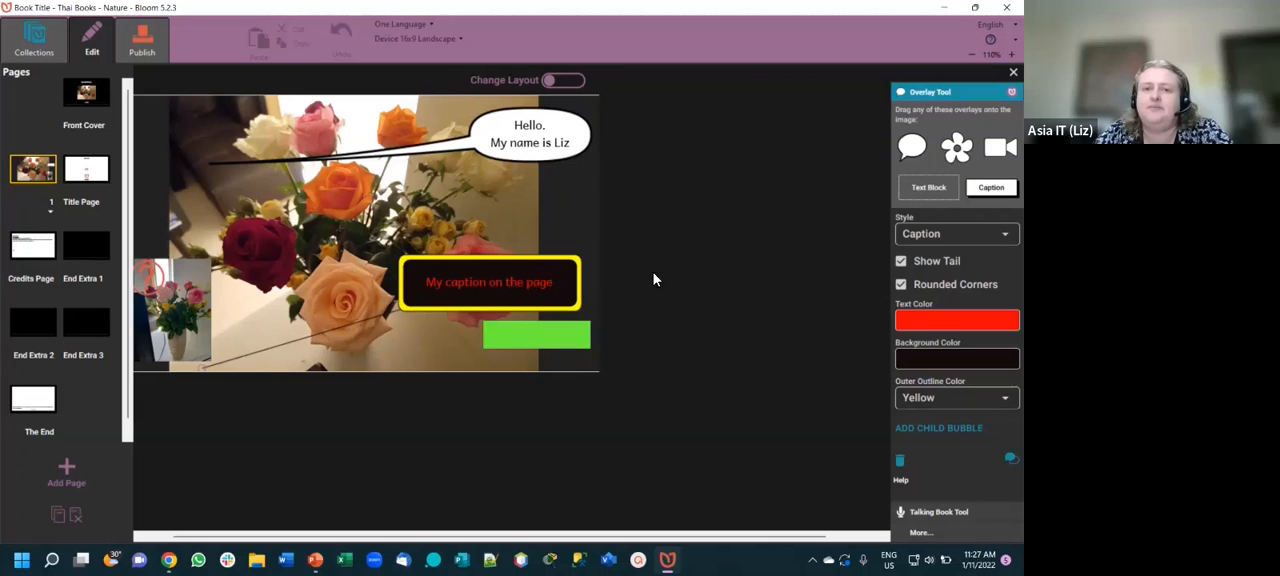
# - Turn the "Hello" speech bubble's tail off and back on
pyautogui.click(533, 143)
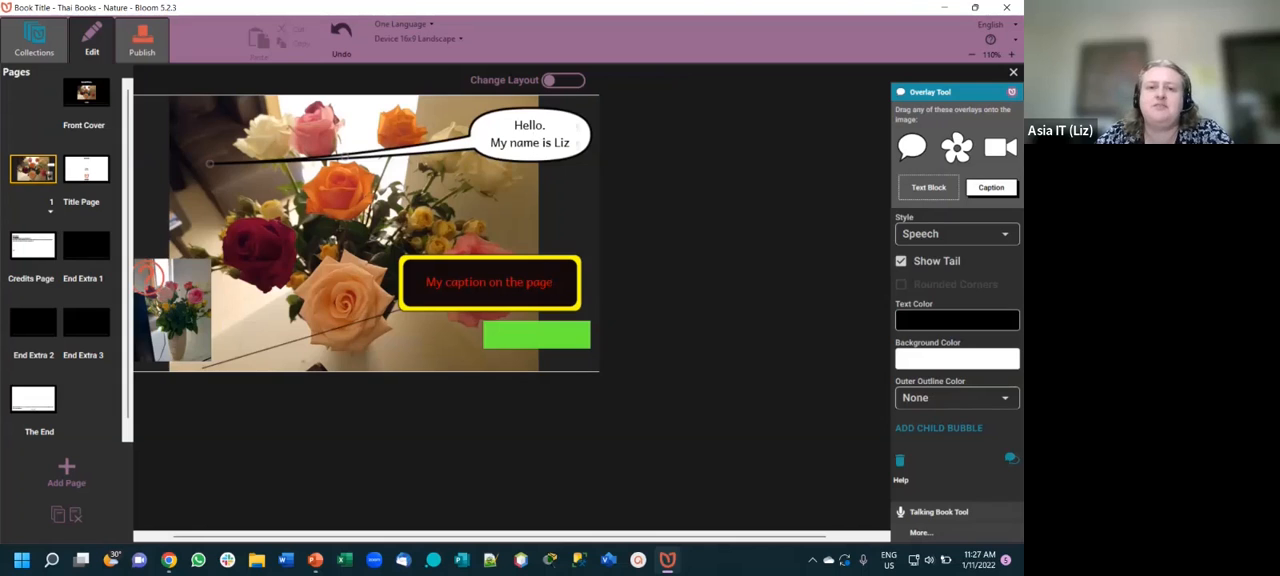
pyautogui.click(901, 261)
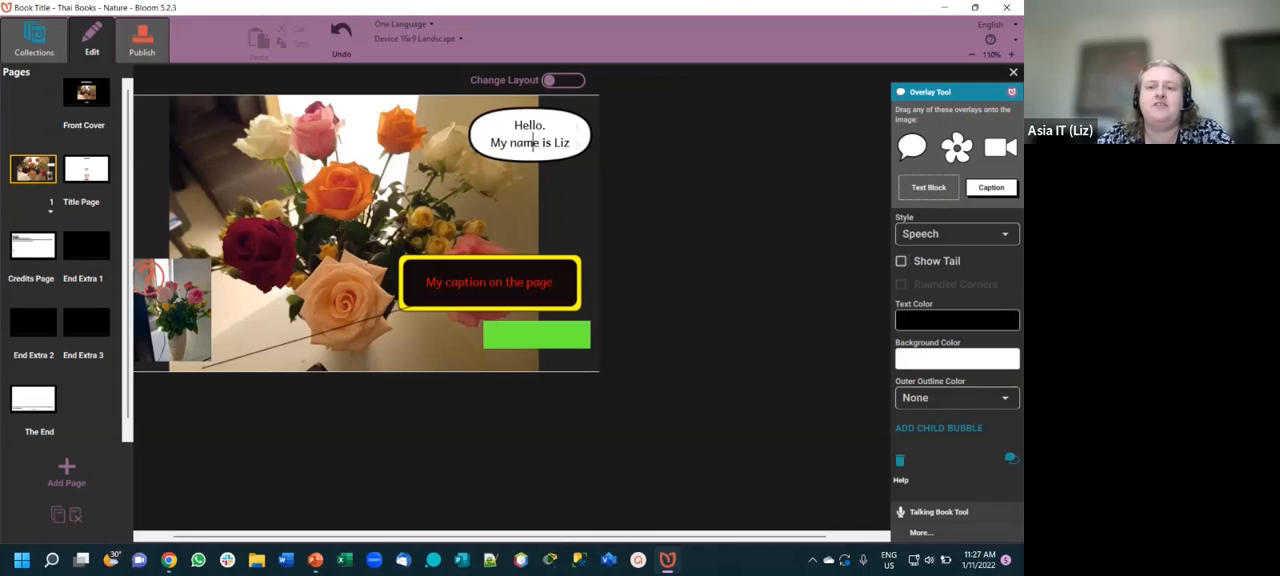
pyautogui.click(901, 261)
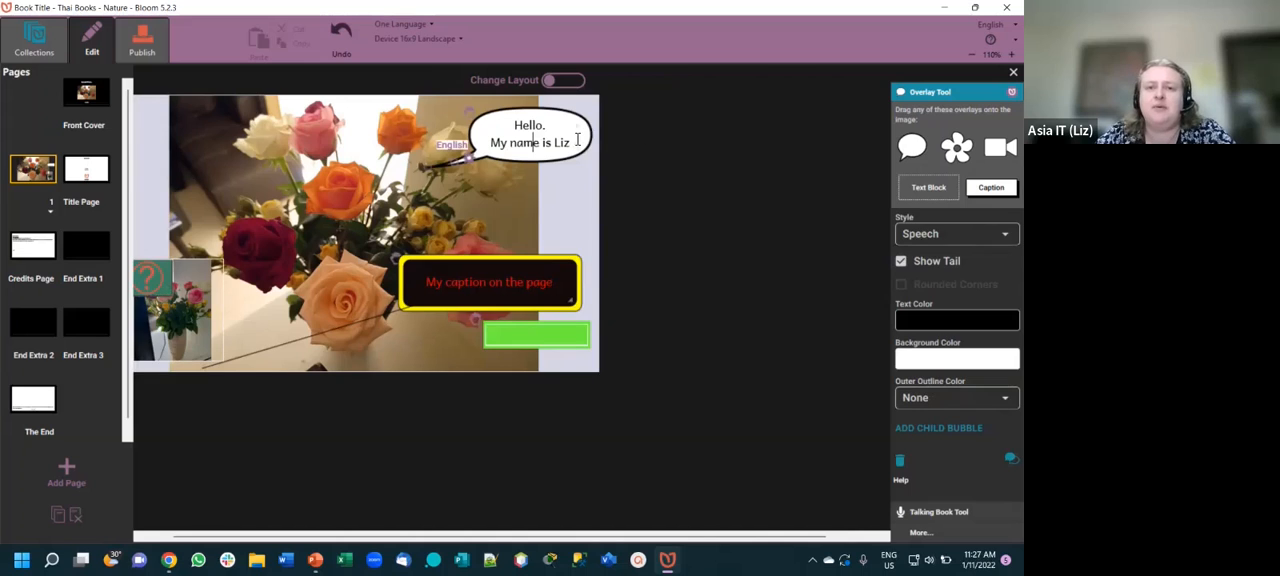
# - Change the "Hello" bubble to the Exclamation style and show its tail
pyautogui.click(957, 233)
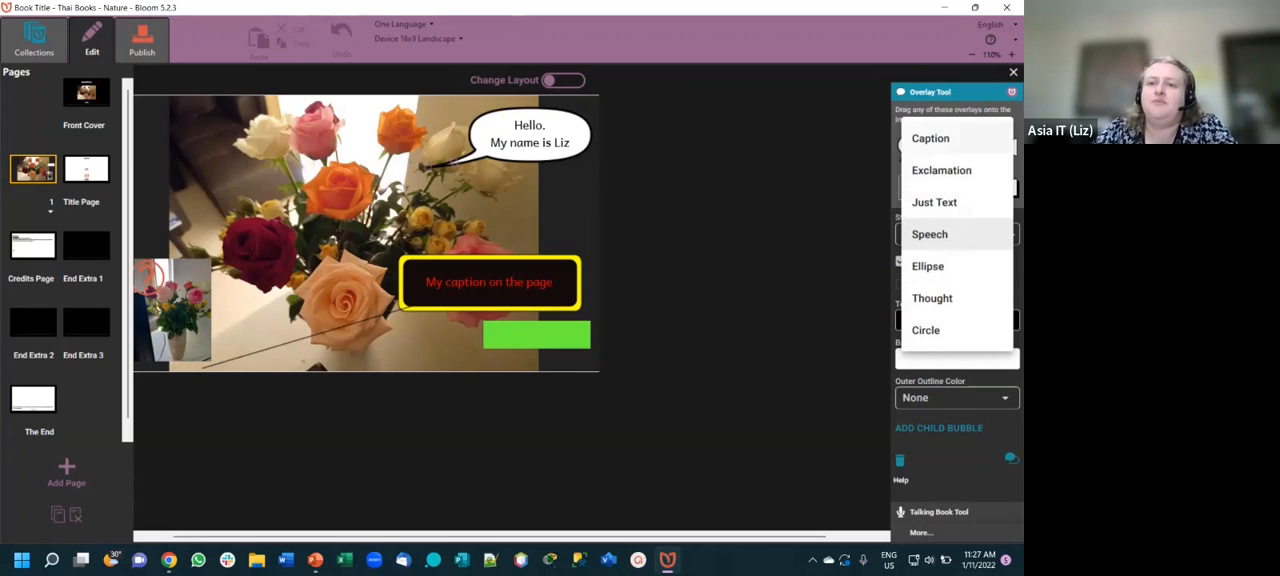
pyautogui.click(941, 170)
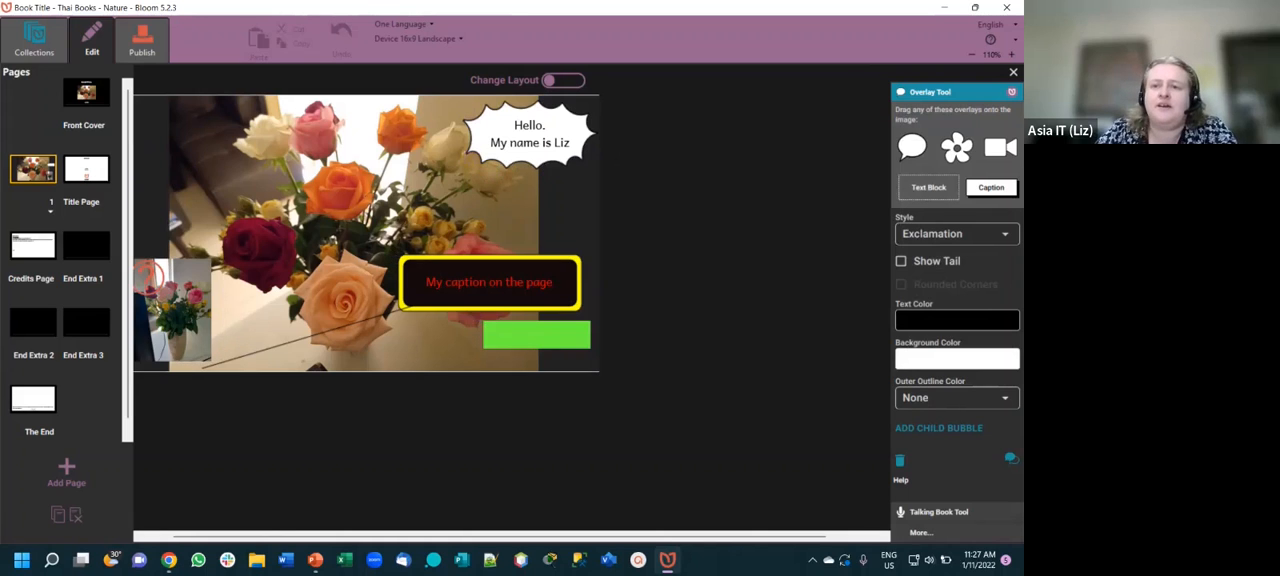
pyautogui.click(901, 261)
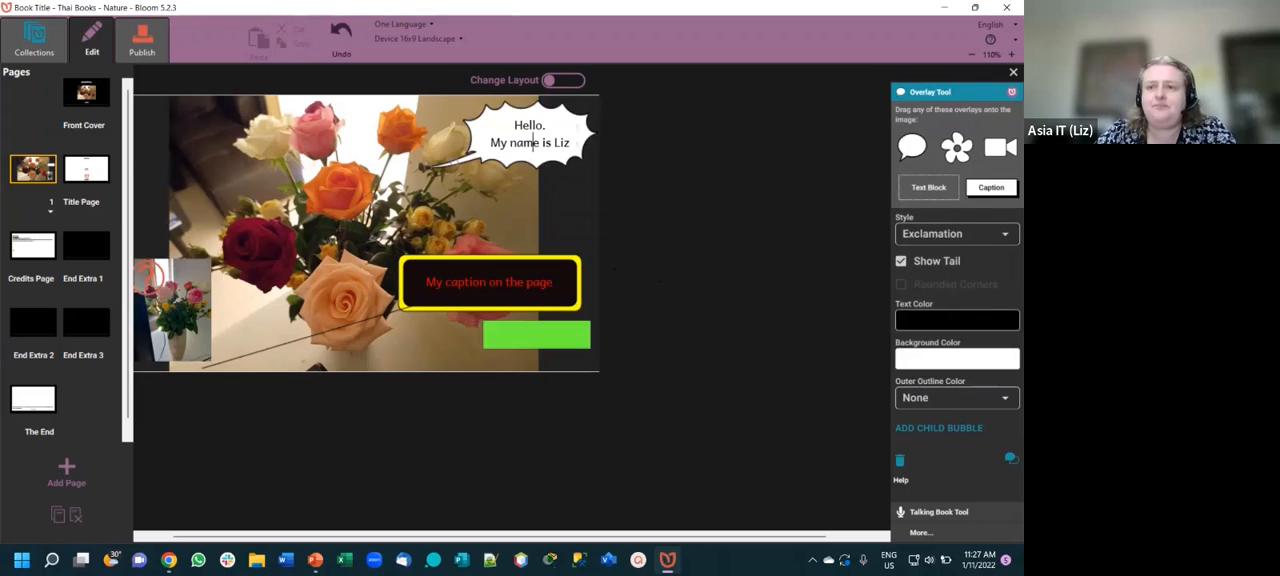
# - Change the "Hello" bubble to the Just Text style and give it a yellow outer outline
pyautogui.click(957, 233)
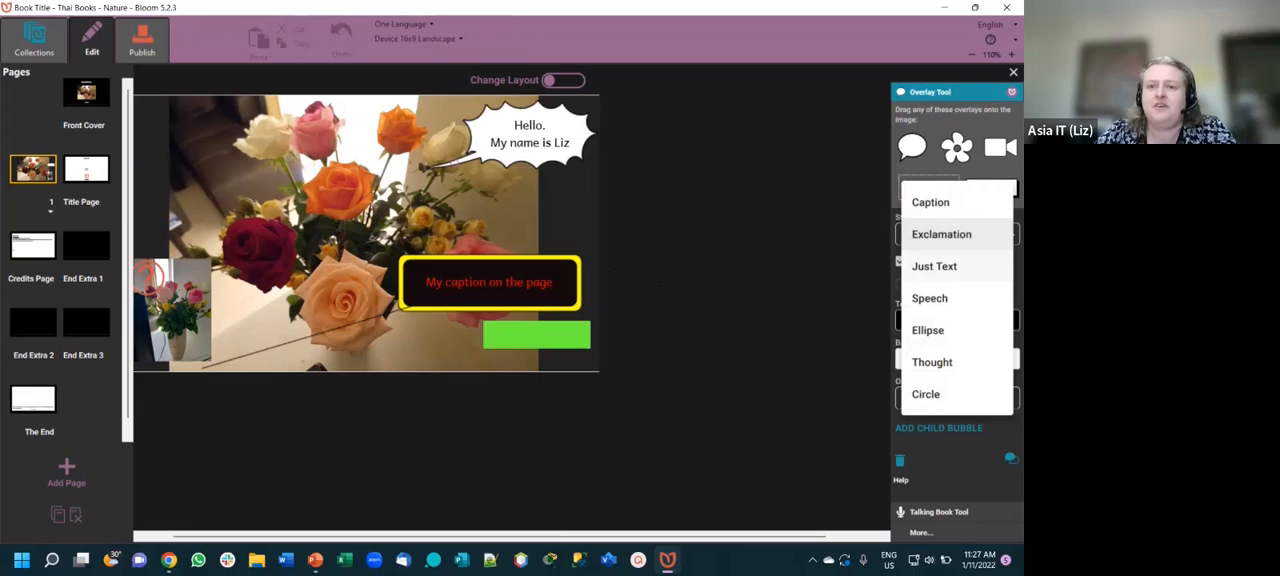
pyautogui.click(934, 266)
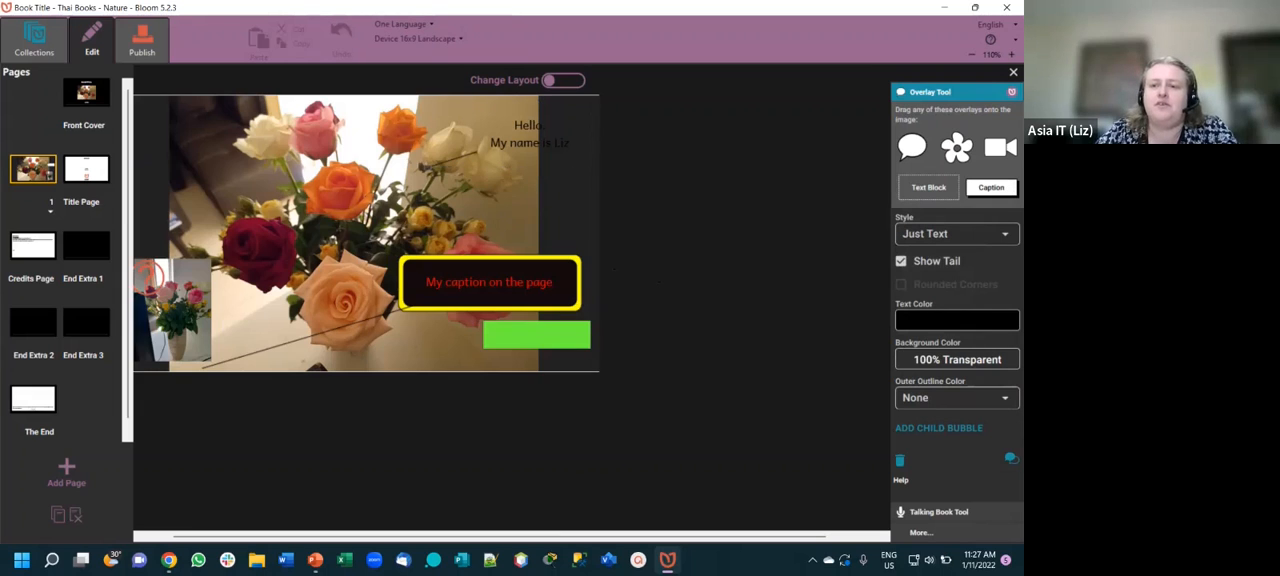
pyautogui.click(957, 397)
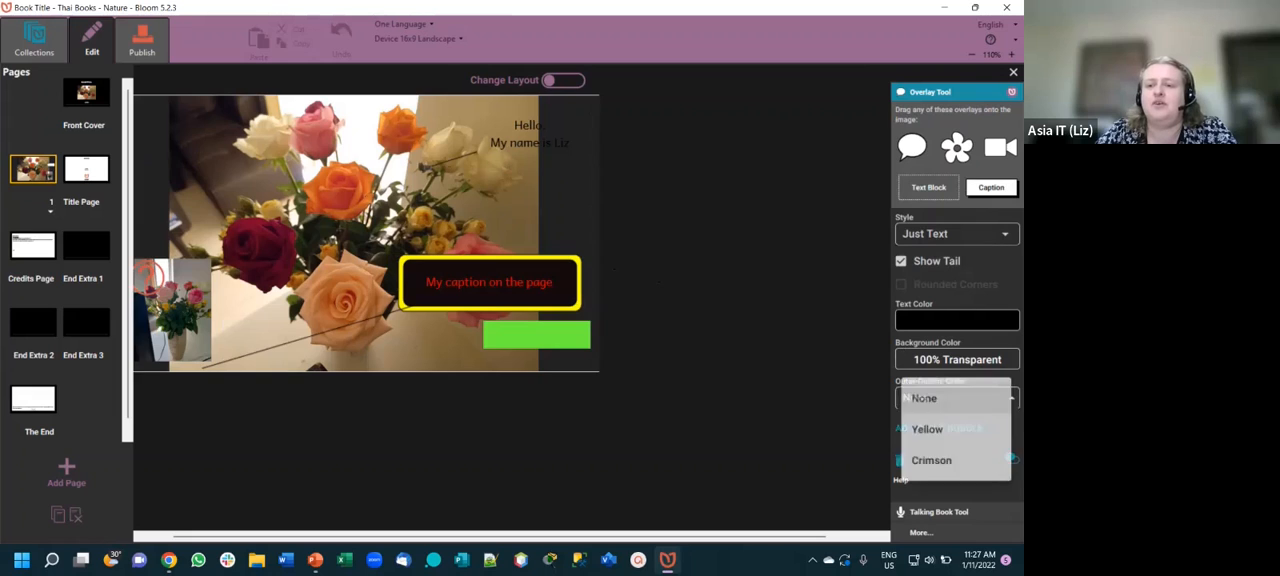
pyautogui.click(930, 428)
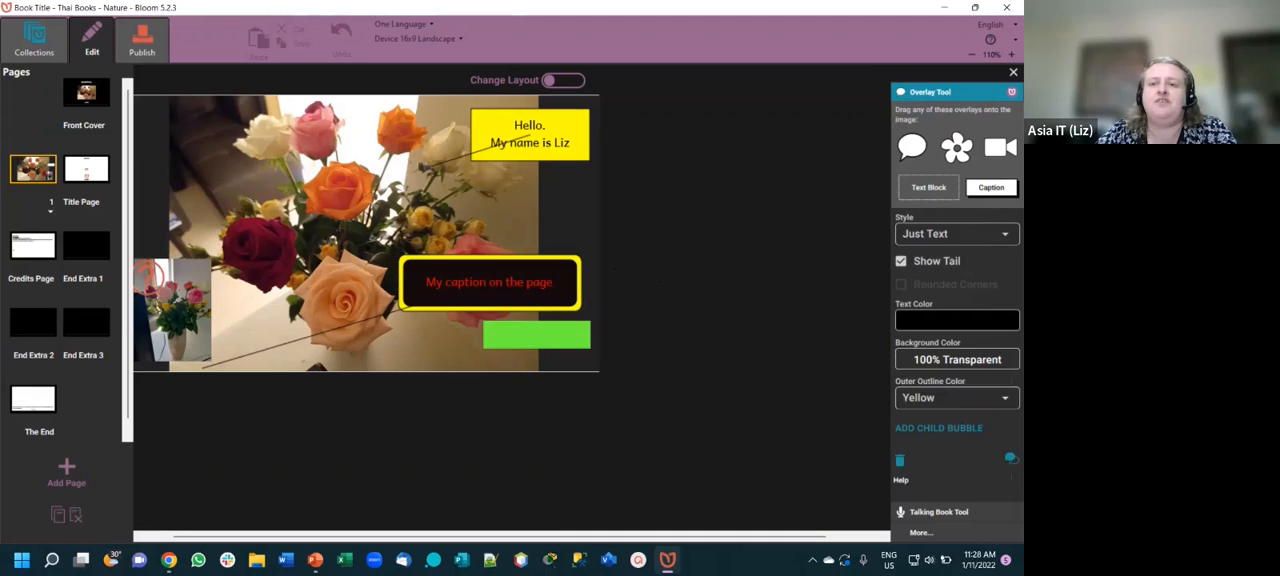
# - Switch the "Hello" overlay to the Speech style and on to the Ellipse style
pyautogui.click(957, 233)
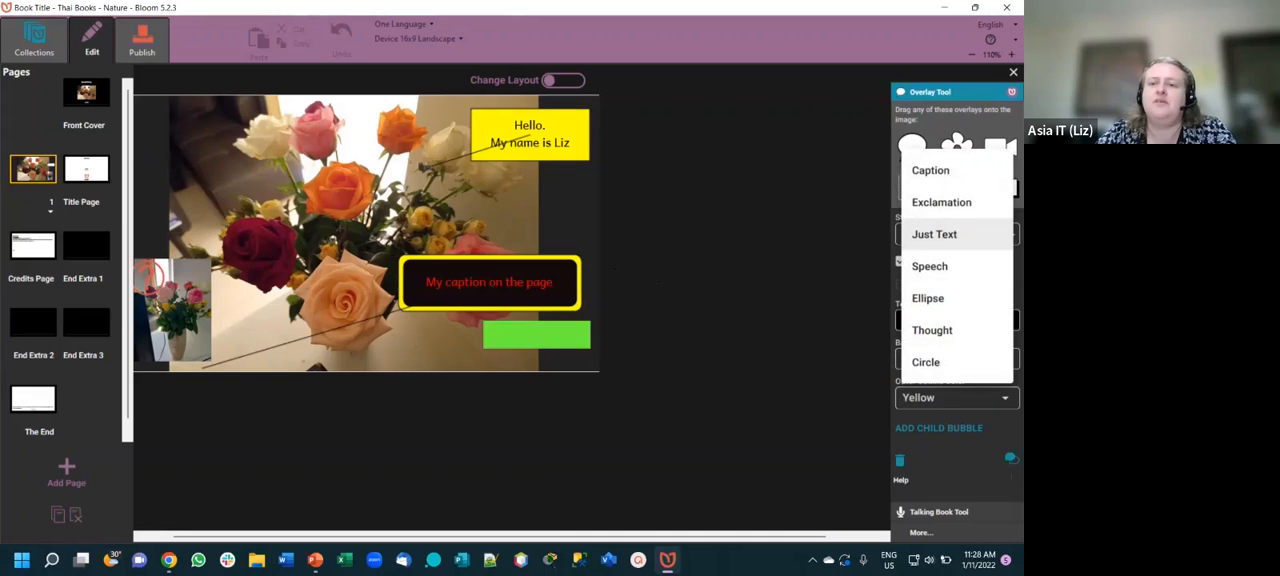
pyautogui.click(930, 266)
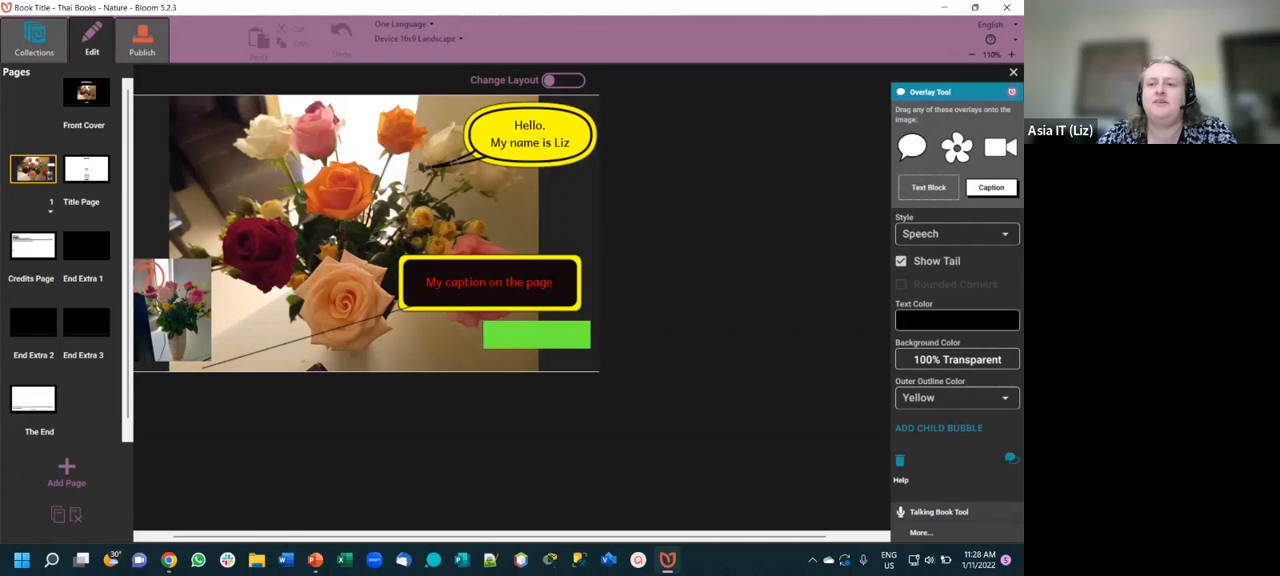
pyautogui.click(940, 234)
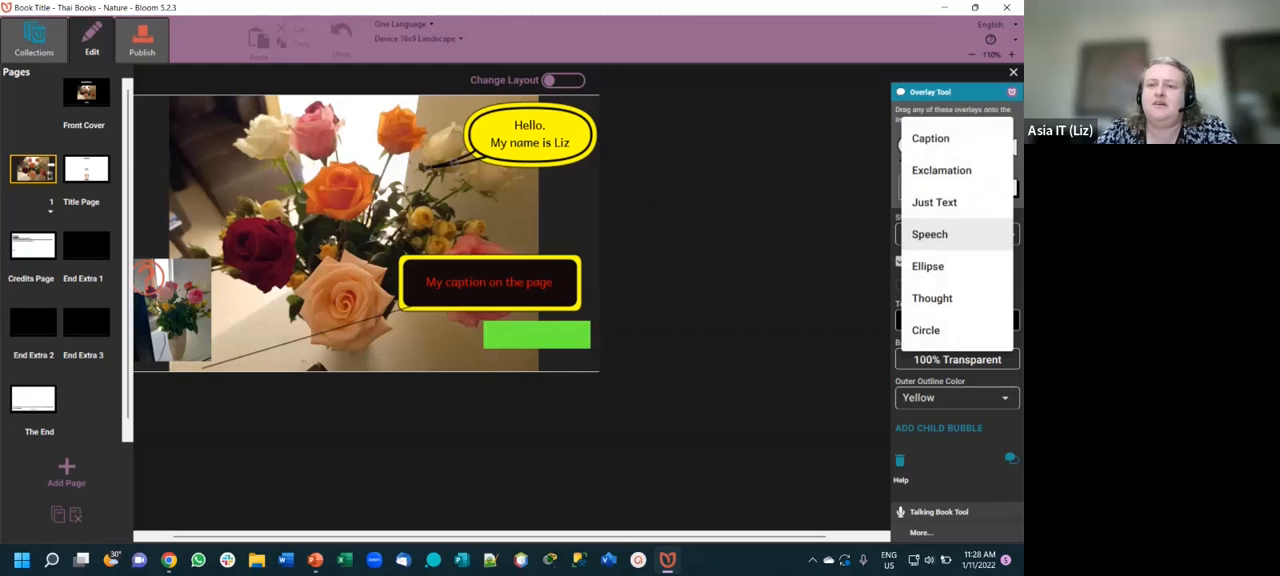
pyautogui.click(928, 266)
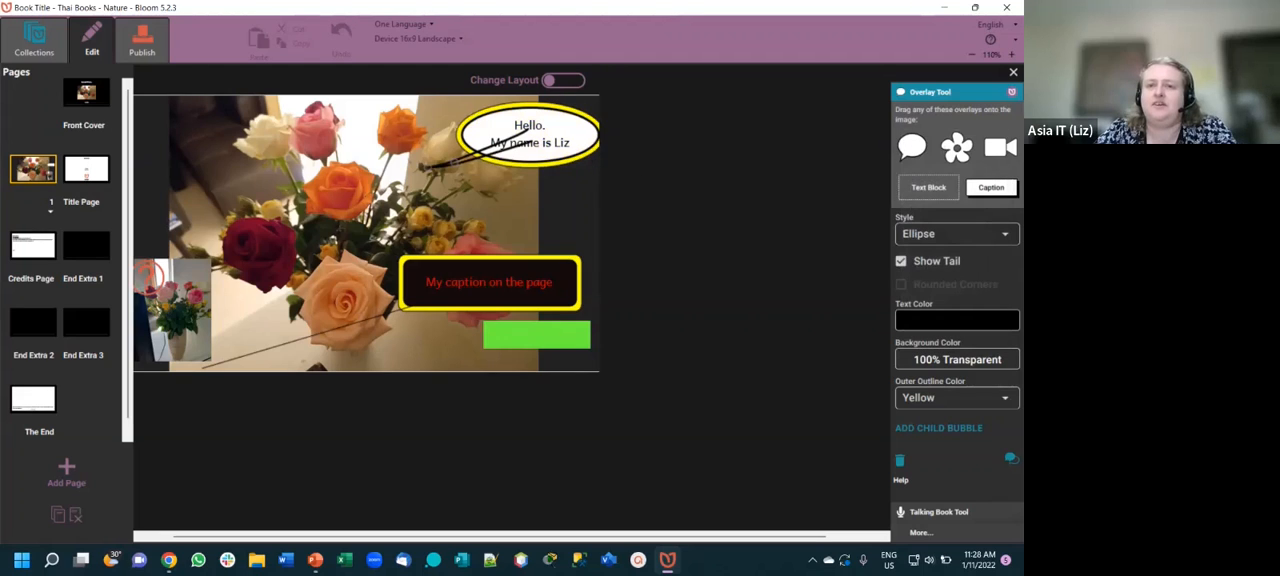
# - Hide the tail of the "Hello" ellipse and set its outer outline color to None
pyautogui.click(901, 261)
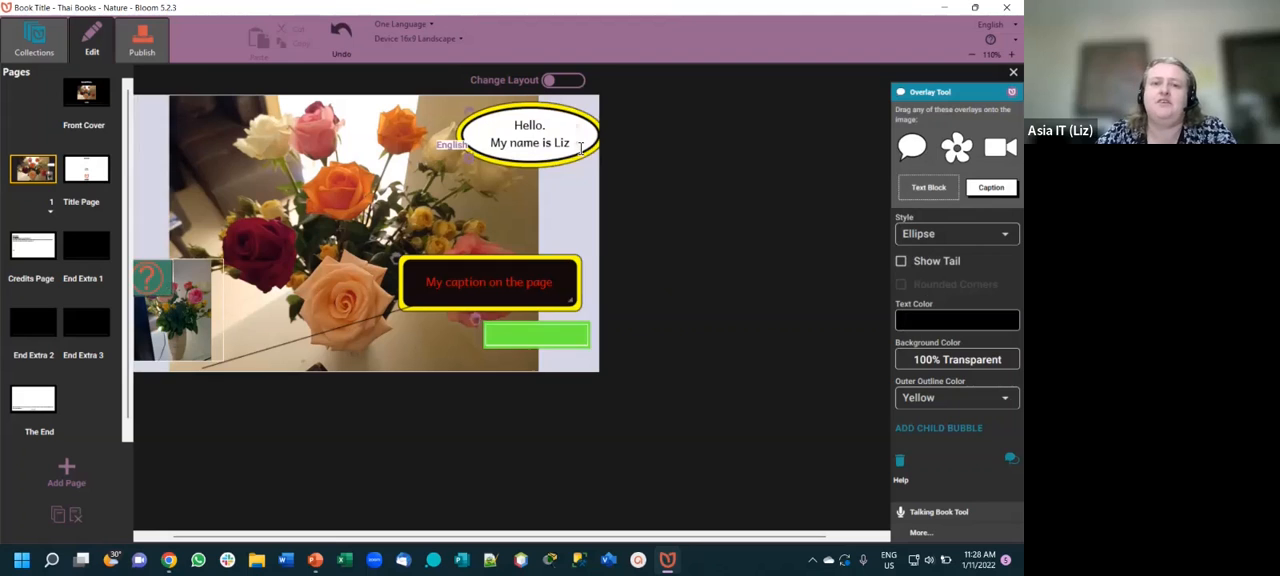
pyautogui.click(956, 397)
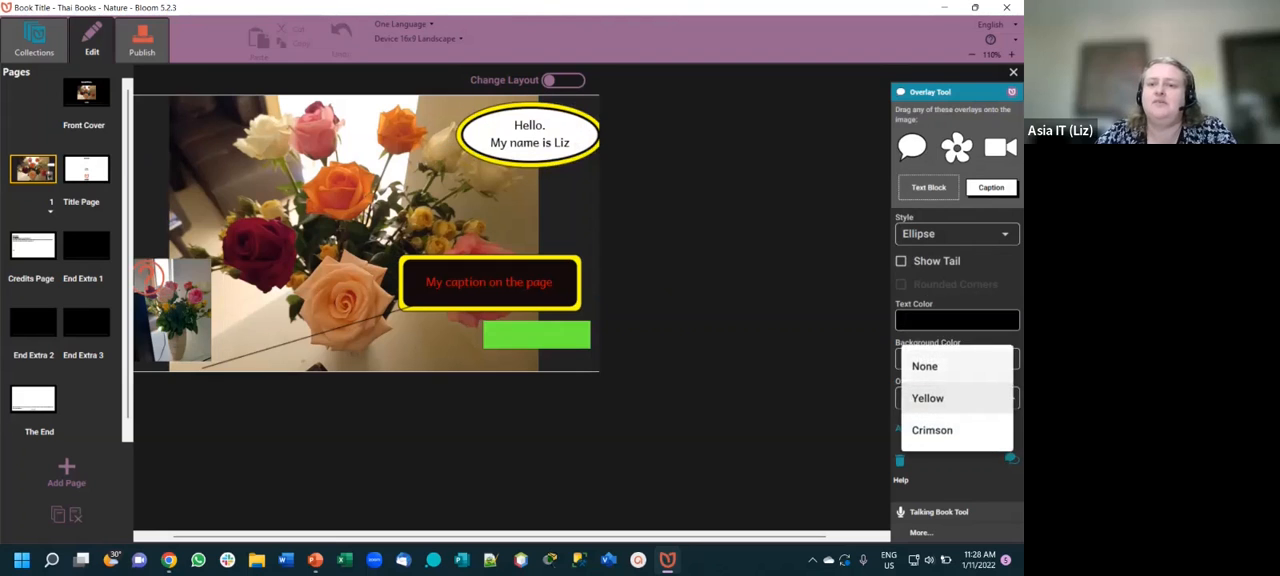
pyautogui.click(924, 366)
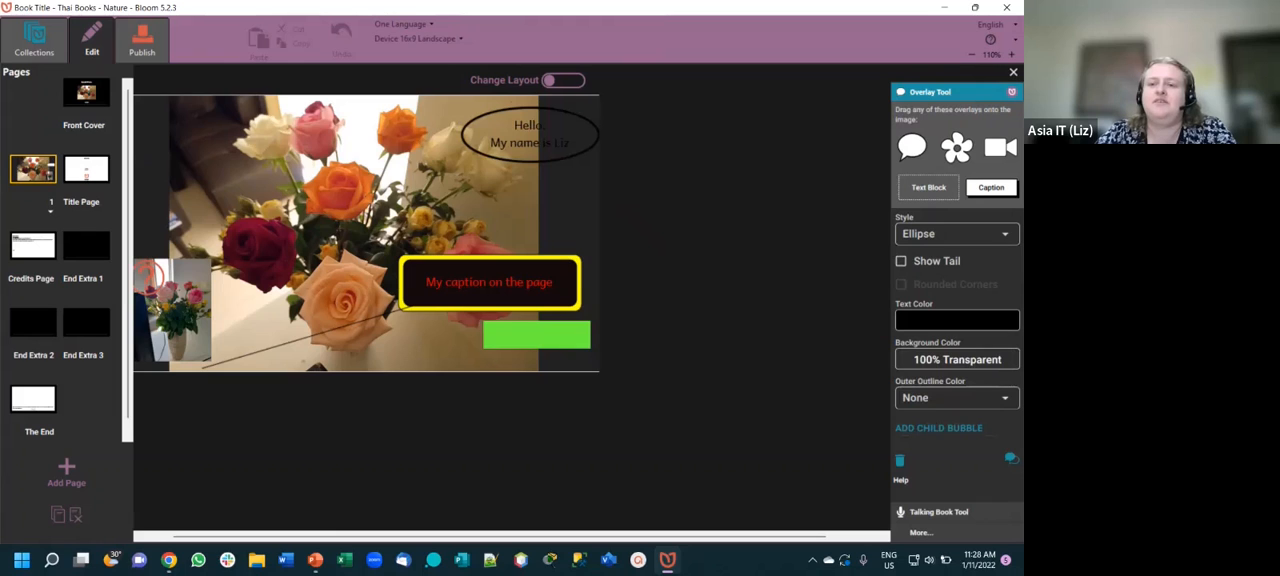
# - Set the background color of the "Hello" ellipse to off-white #F6F1F1
pyautogui.click(956, 359)
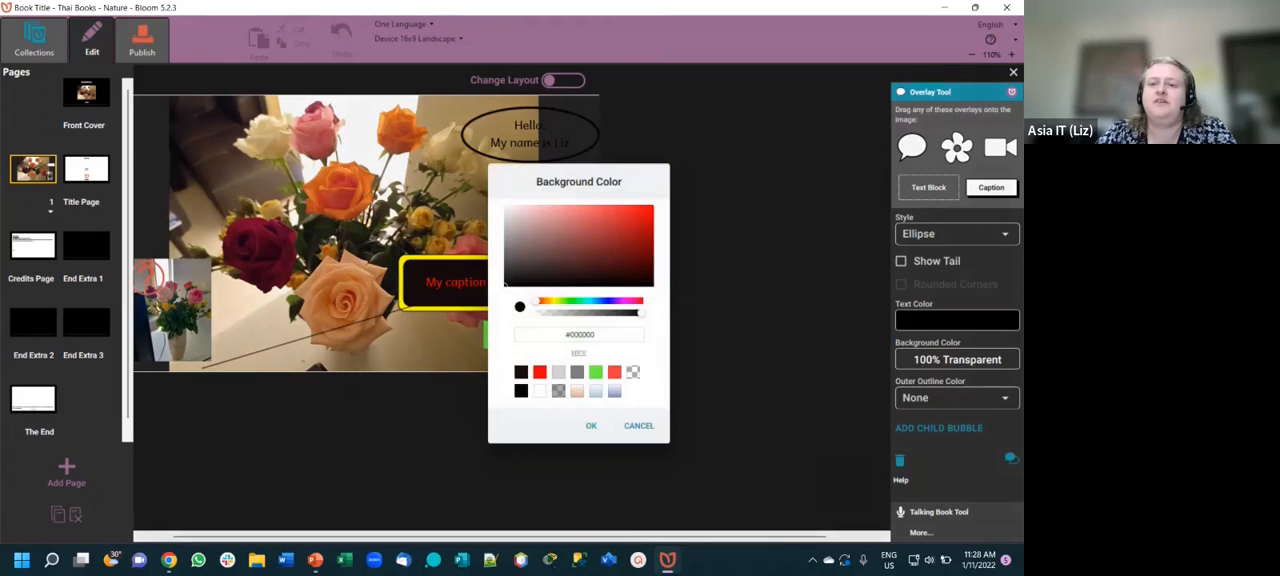
pyautogui.click(520, 219)
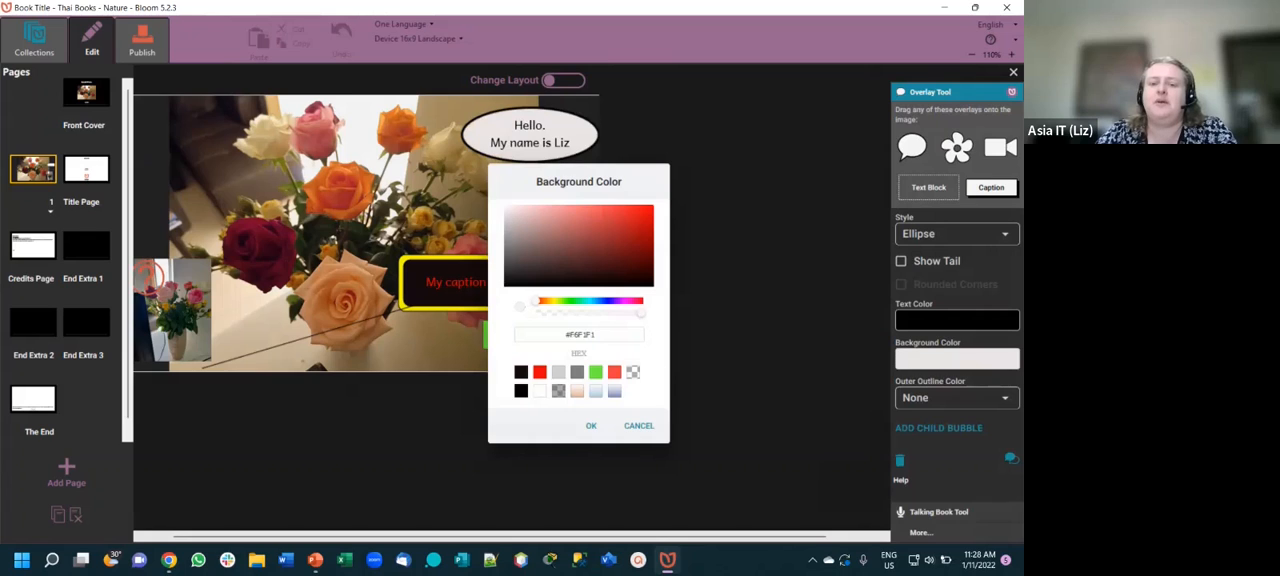
pyautogui.click(591, 426)
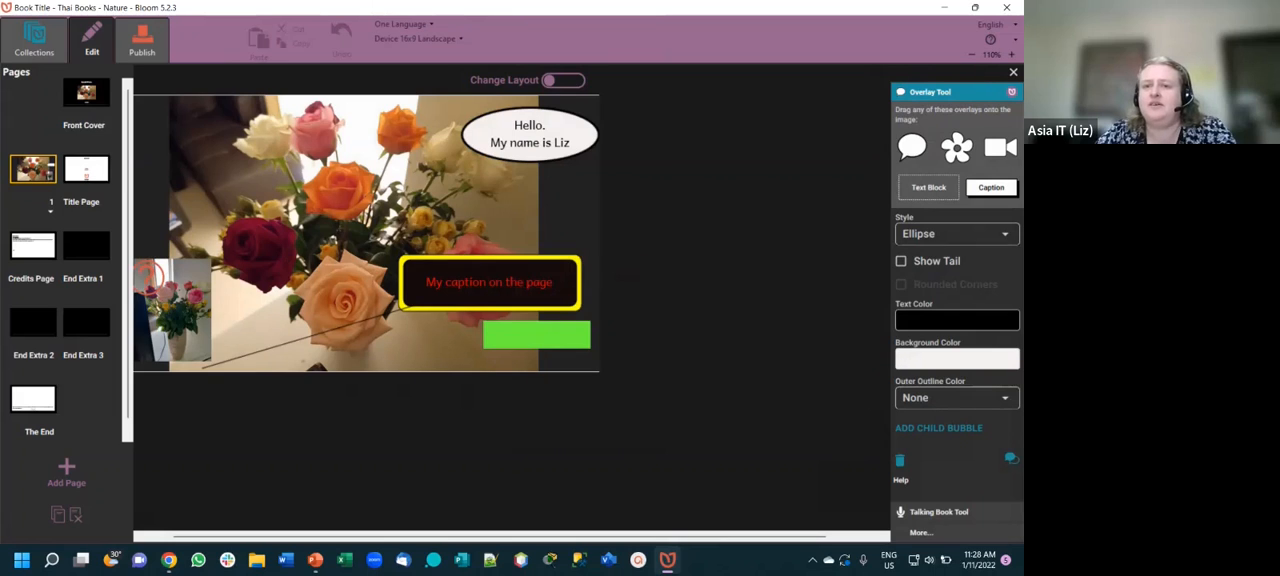
# - Add a child bubble below the "Hello" bubble and change the linked bubbles to the Speech style
pyautogui.click(939, 428)
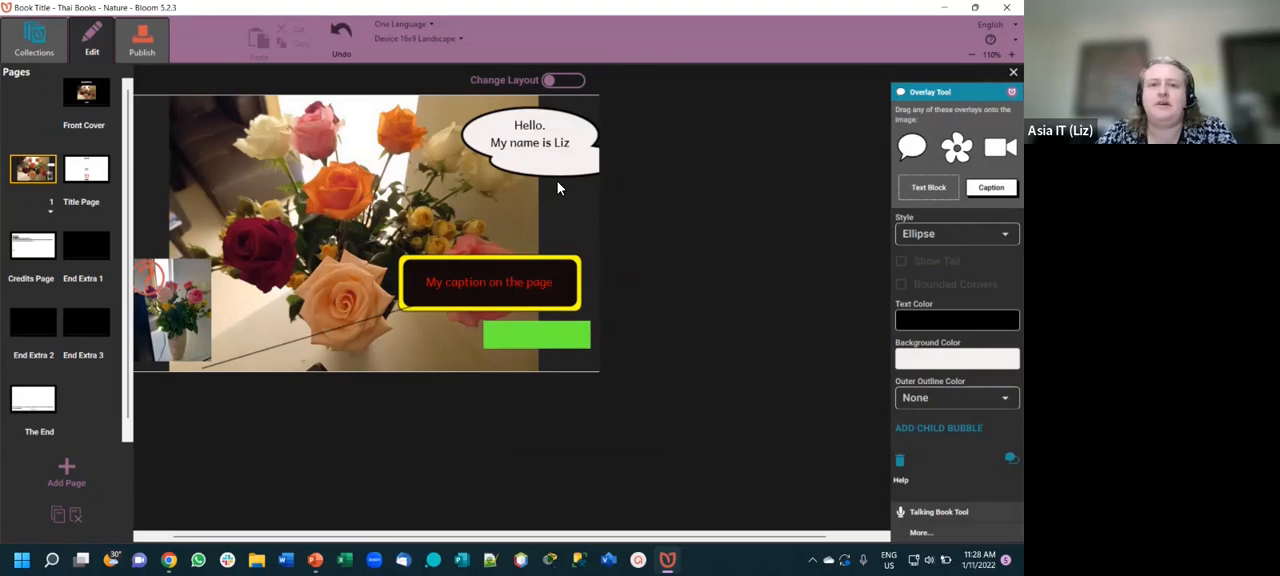
pyautogui.moveTo(567, 201); pyautogui.dragTo(527, 229)
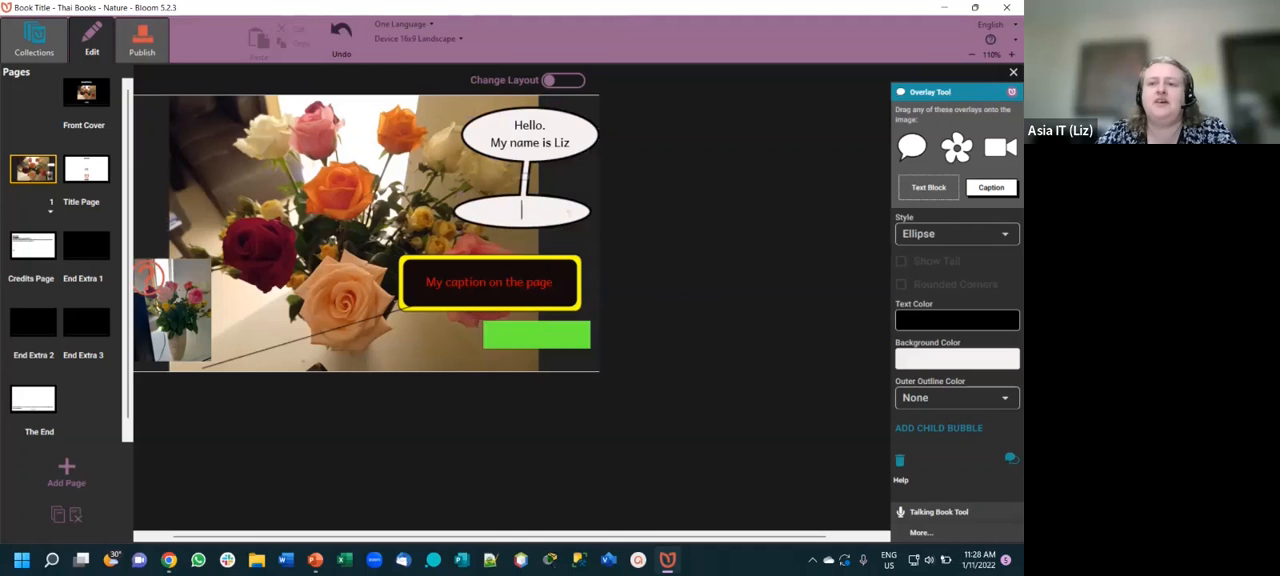
pyautogui.click(957, 233)
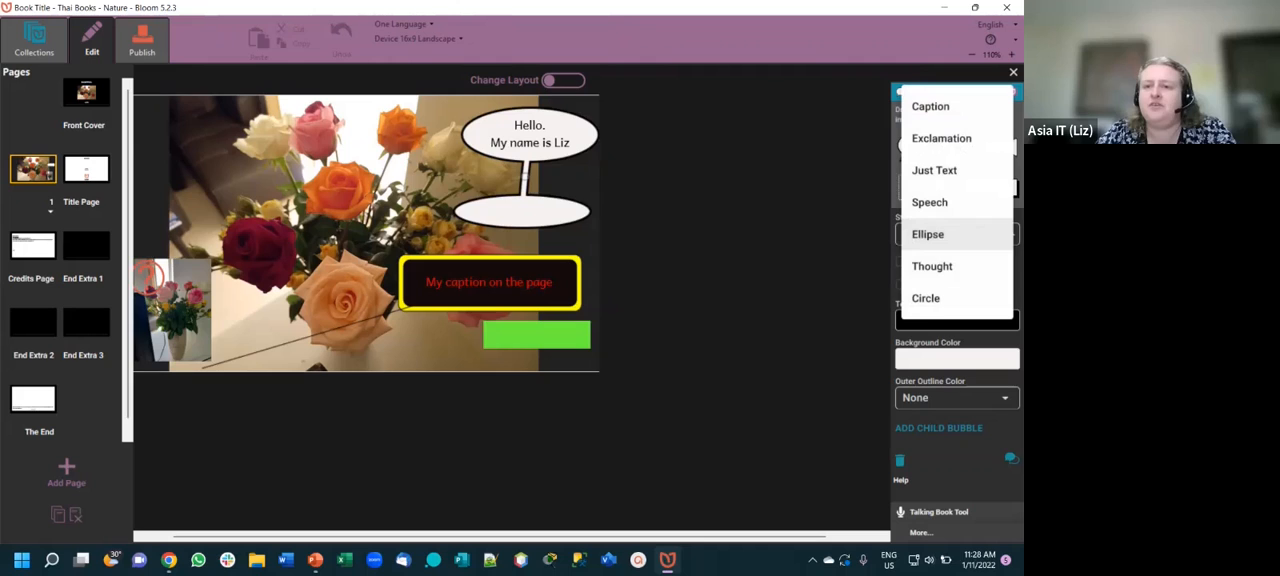
pyautogui.click(930, 202)
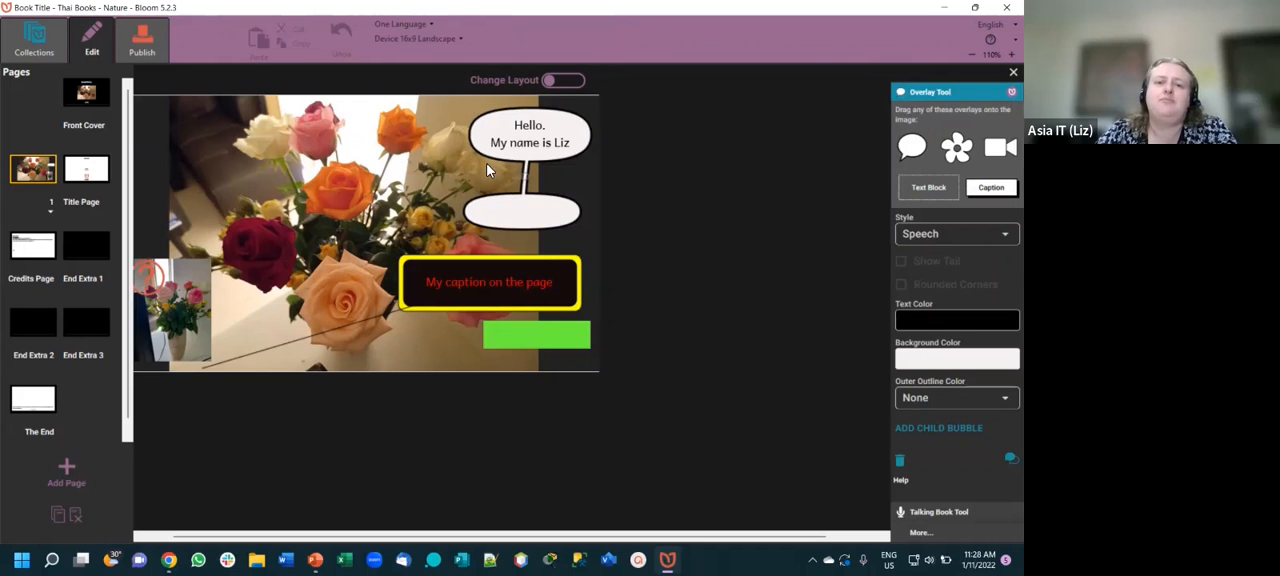
pyautogui.moveTo(535, 201); pyautogui.dragTo(543, 197)
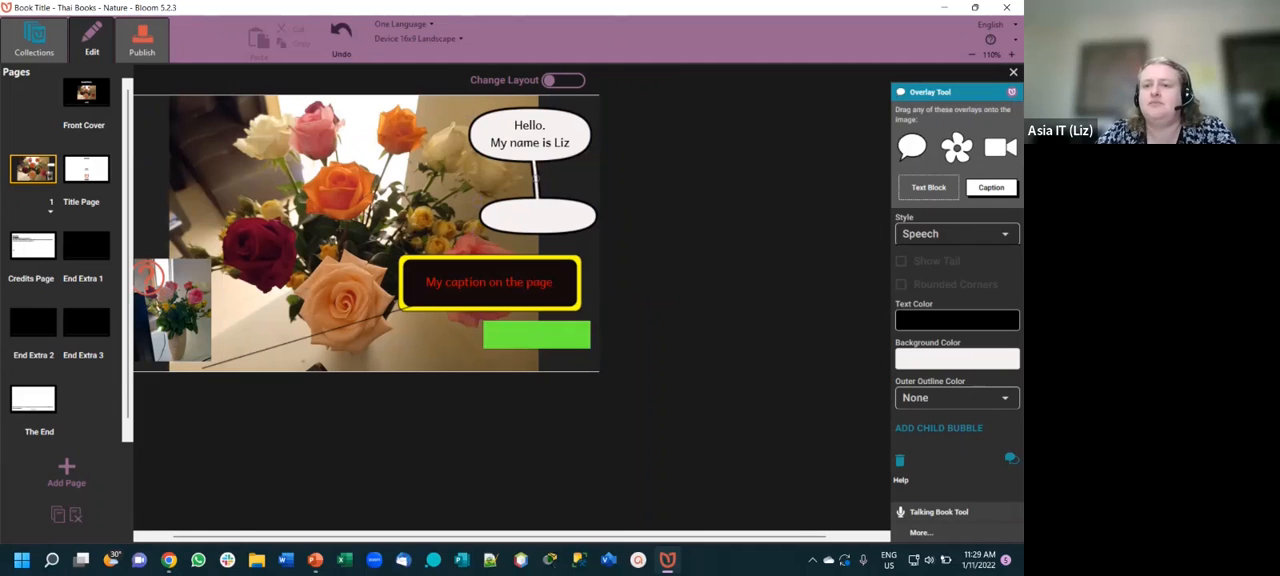
# - Change the linked bubbles to the Thought style and delete the child bubble
pyautogui.click(957, 233)
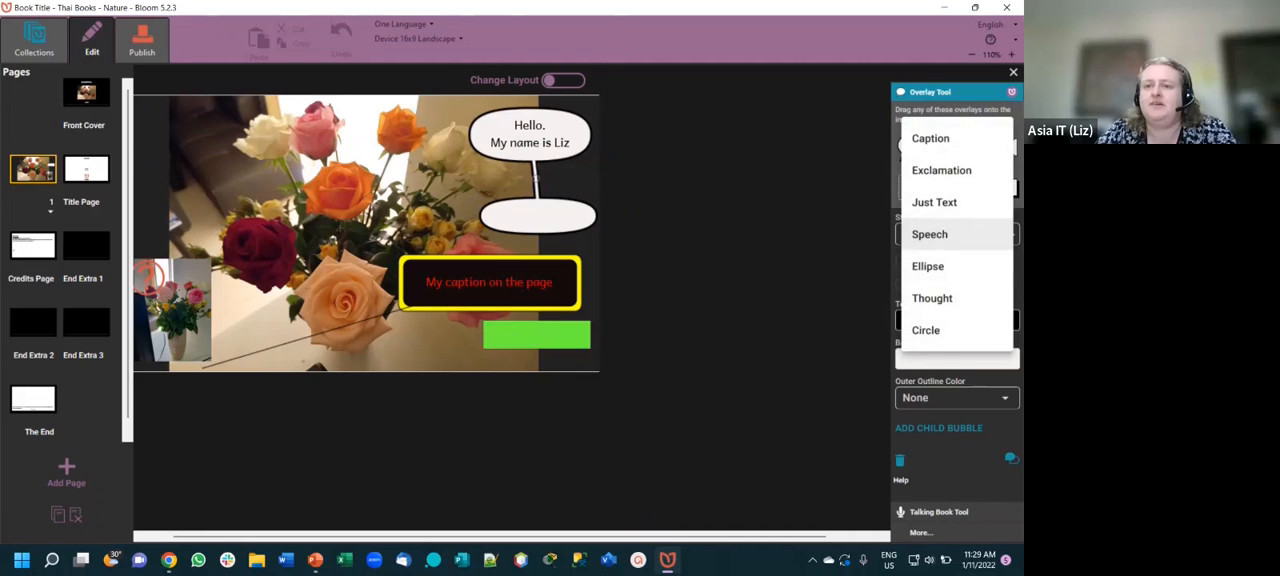
pyautogui.click(932, 298)
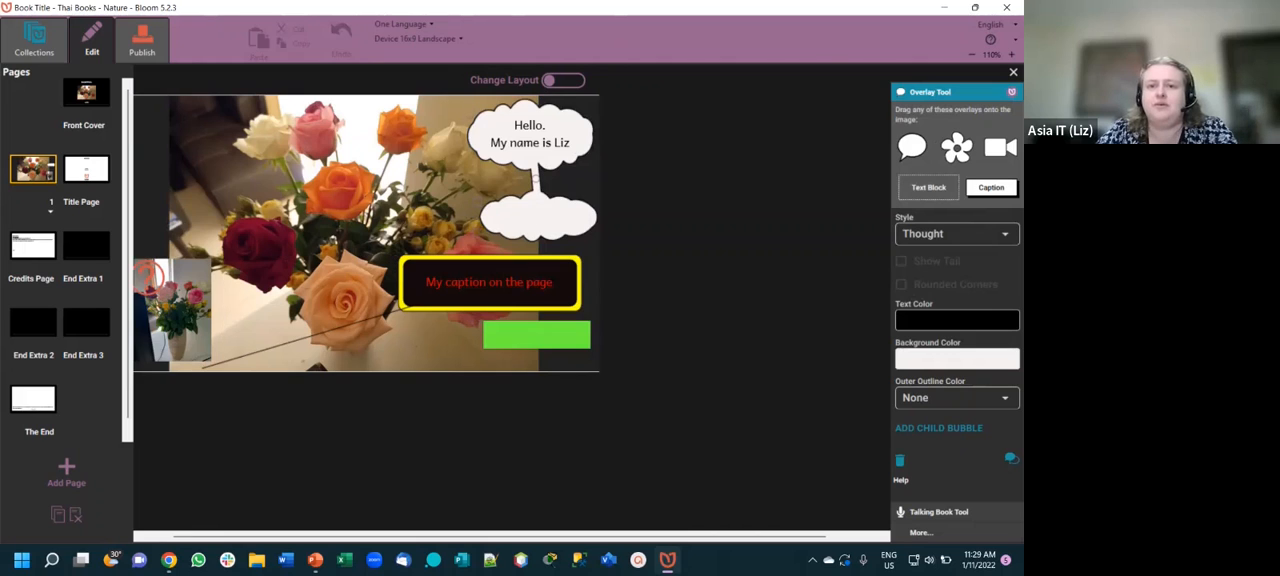
pyautogui.click(900, 460)
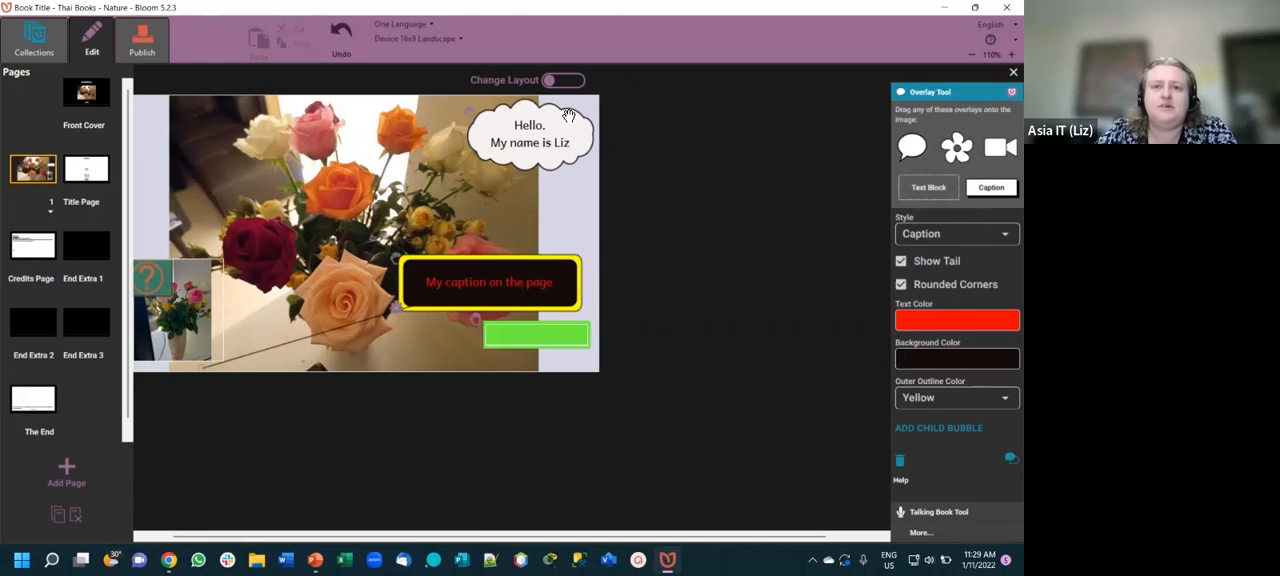
# - Move the "Hello" bubble slightly lower on the picture and view the caption's background color settings without changing them
pyautogui.moveTo(576, 127)
pyautogui.mouseDown()
pyautogui.moveTo(586, 153)
pyautogui.moveTo(567, 121)
pyautogui.mouseUp()
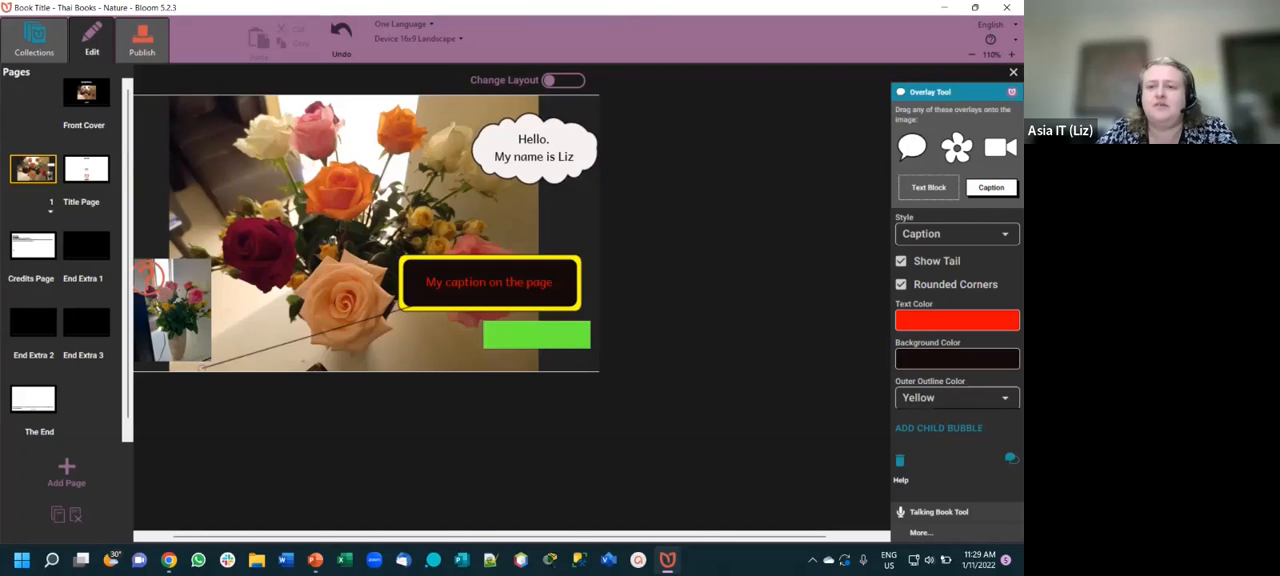
pyautogui.click(957, 359)
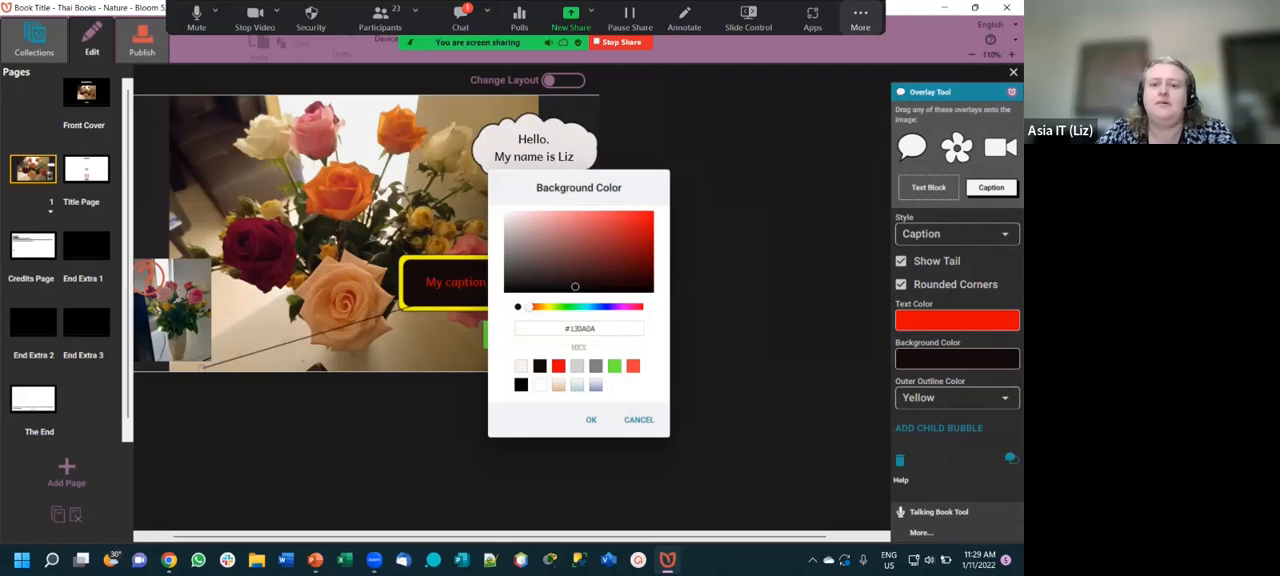
pyautogui.click(638, 419)
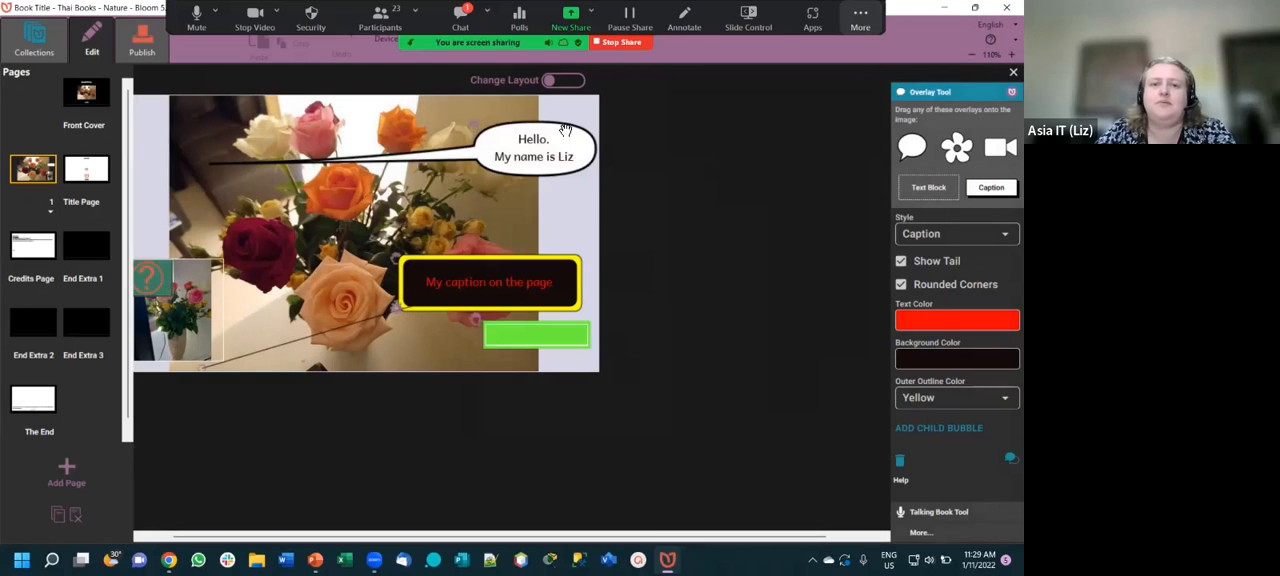
# - Add a child bubble to the "Hello" speech bubble and place it between that bubble and the caption
pyautogui.click(537, 156)
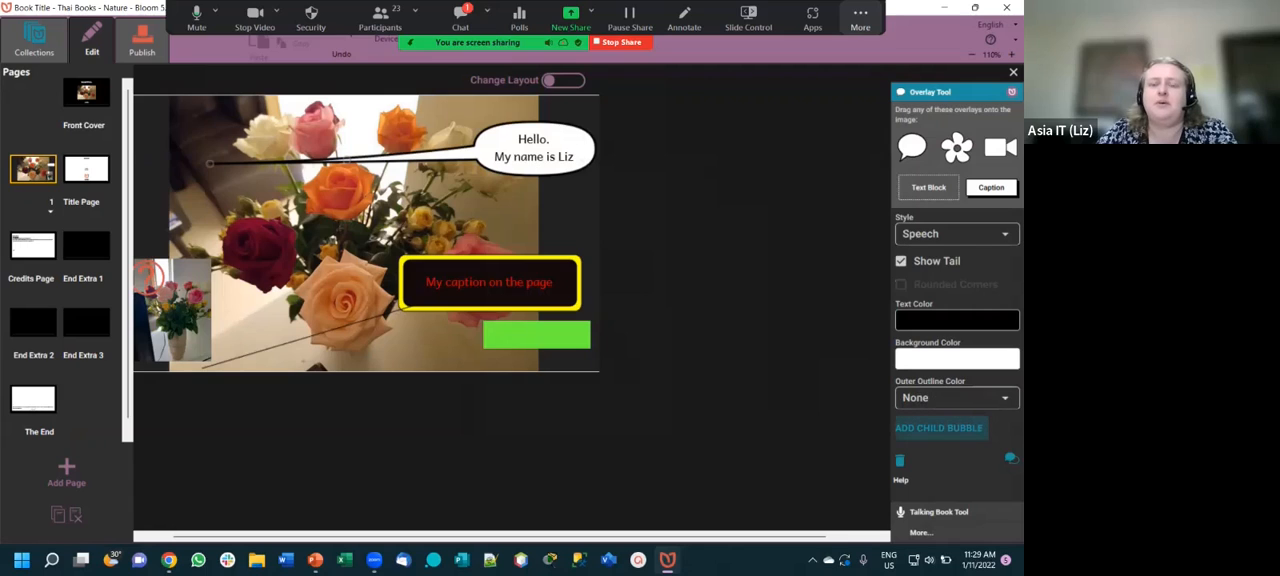
pyautogui.click(938, 427)
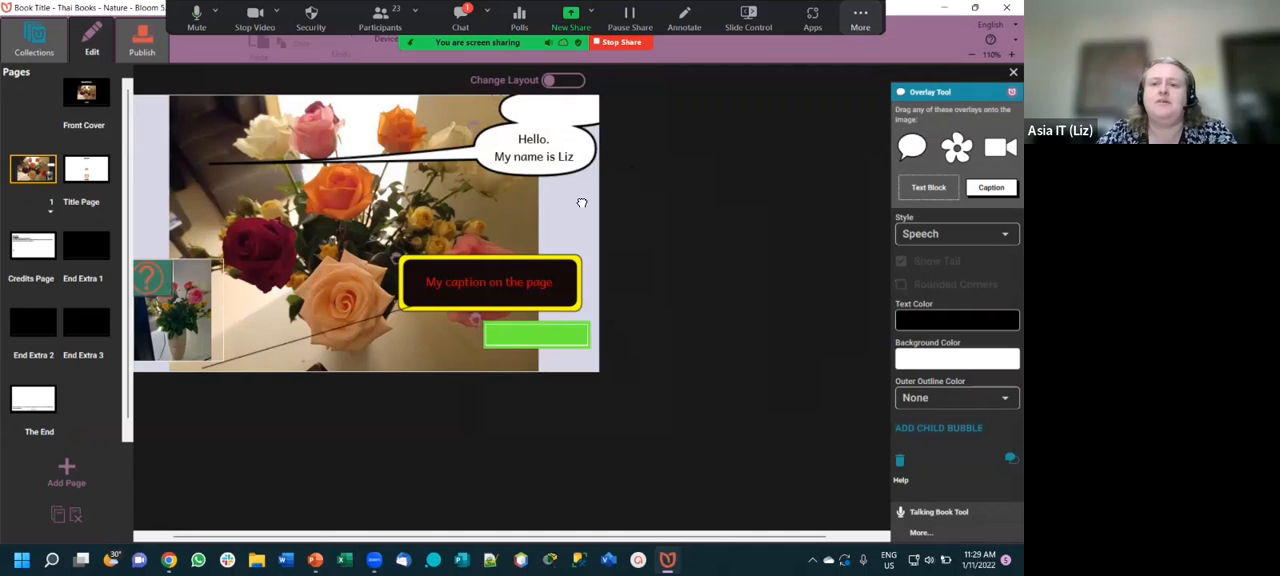
pyautogui.moveTo(590, 118); pyautogui.dragTo(566, 241)
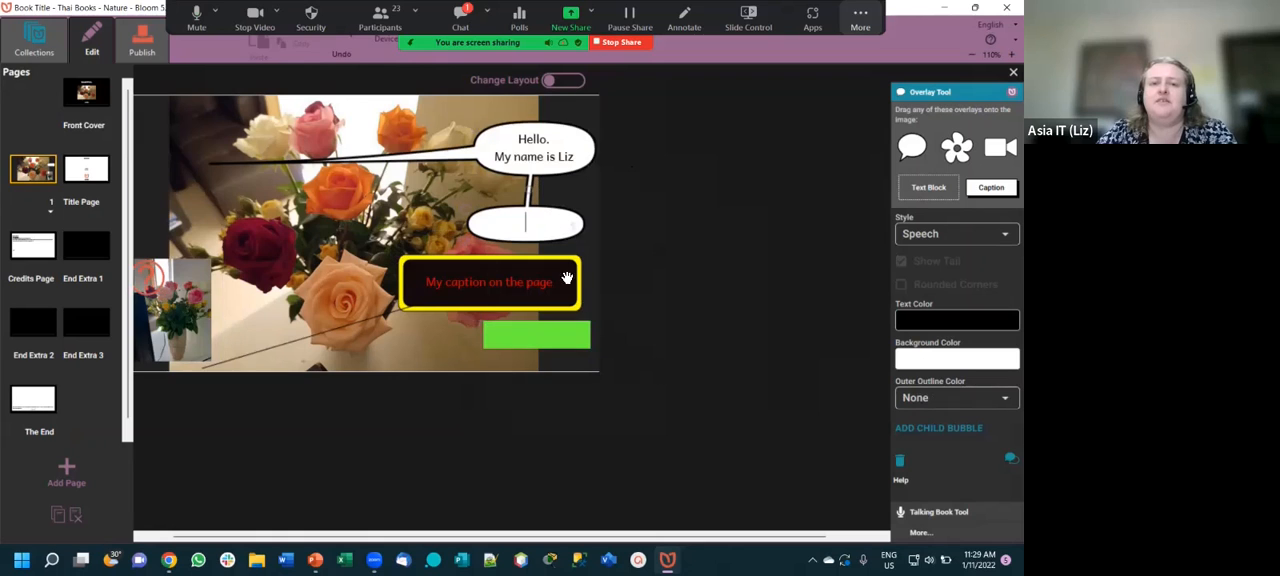
# - Apply the Thought style to the "Hello" bubble and its child, and delete the empty child bubble
pyautogui.click(957, 234)
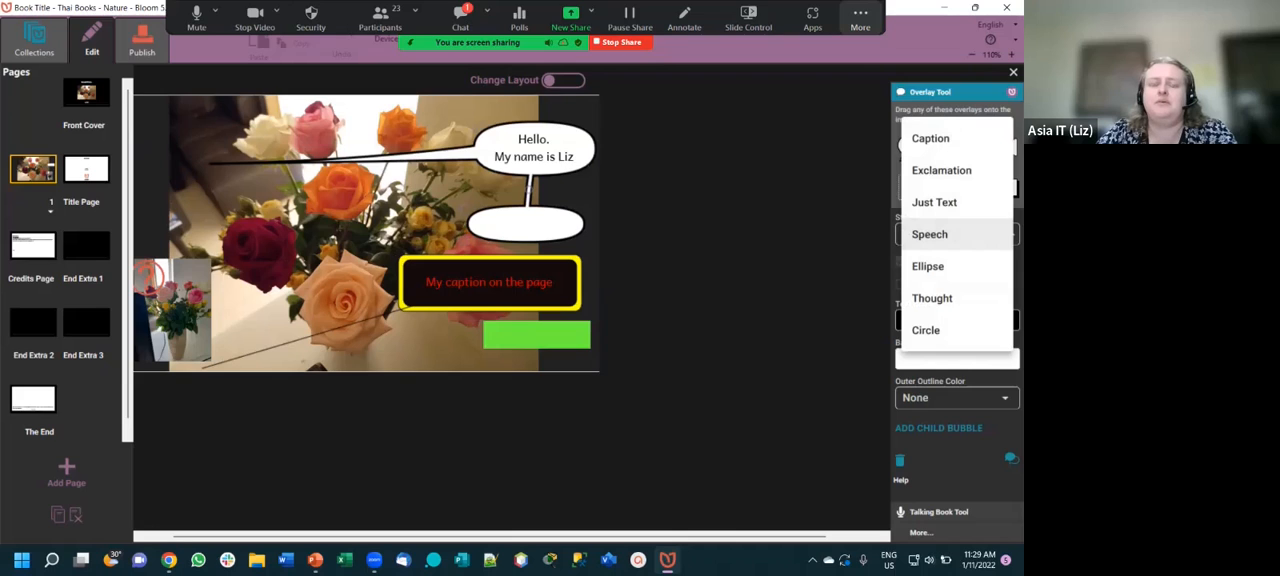
pyautogui.click(932, 298)
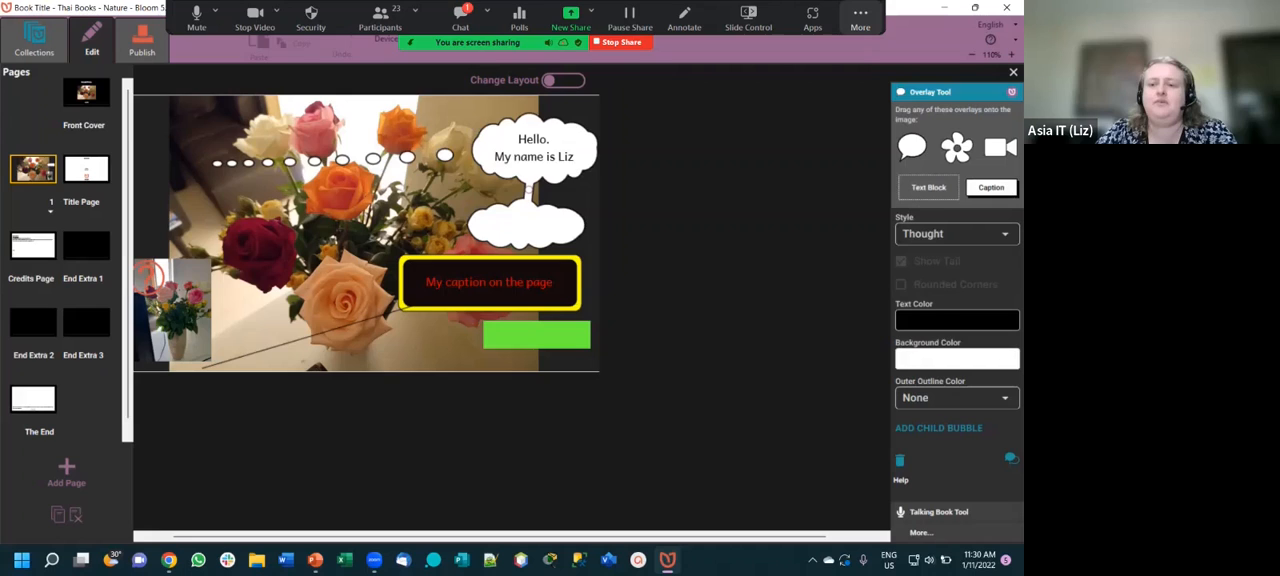
pyautogui.click(900, 460)
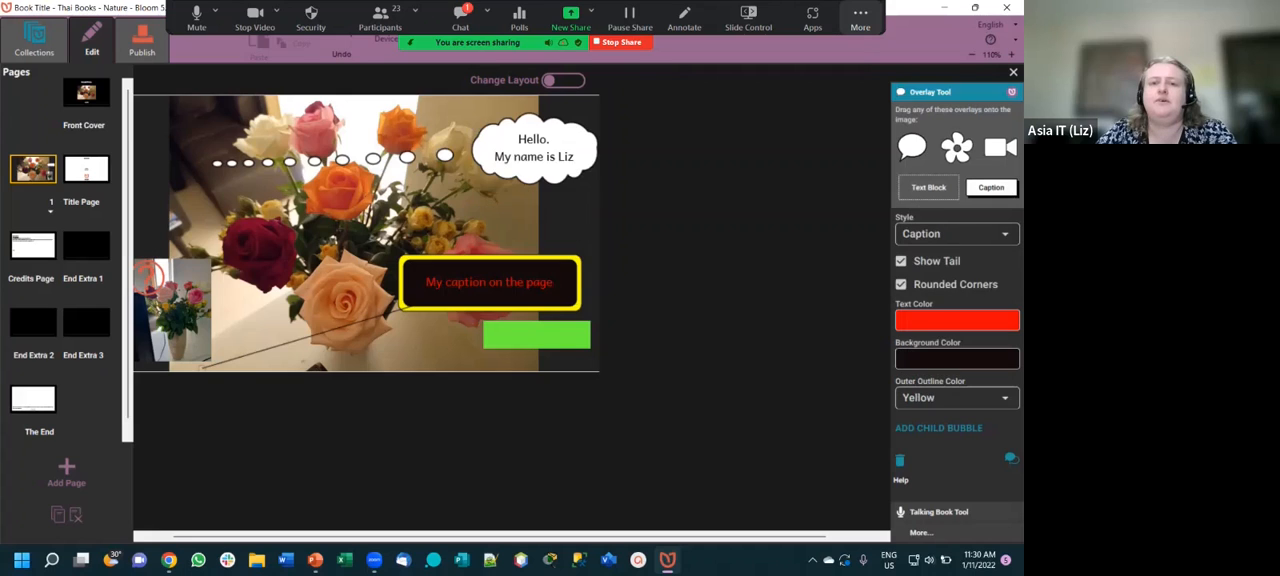
# - Move the "Hello" thought bubble onto the dark red rose, just above the video overlay
pyautogui.click(228, 182)
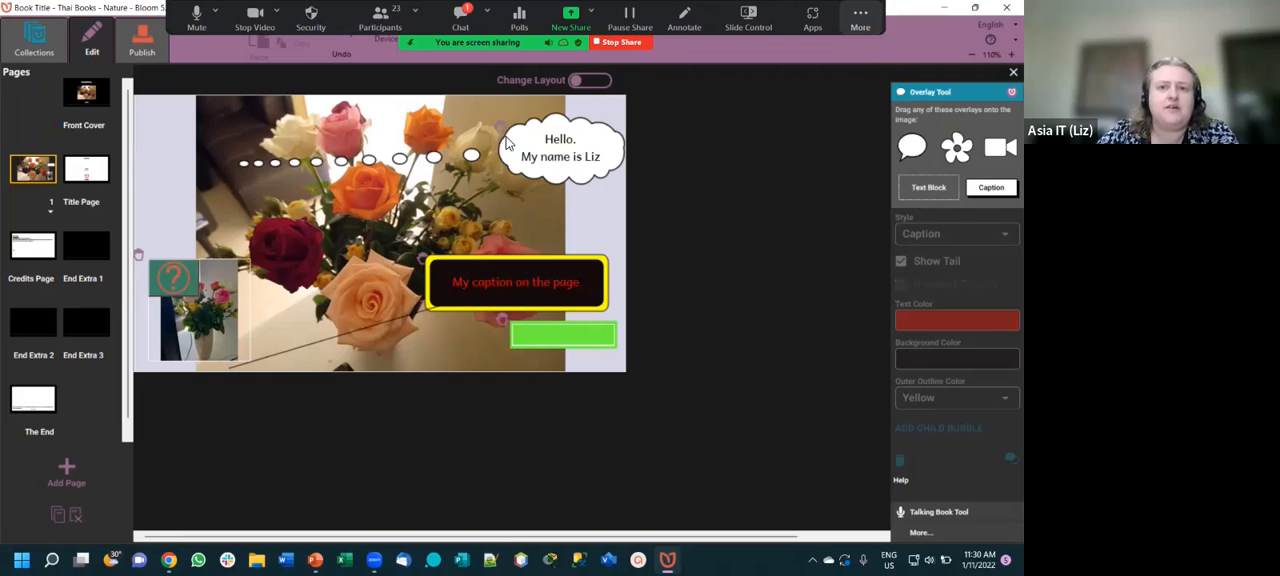
pyautogui.moveTo(509, 148); pyautogui.dragTo(497, 164)
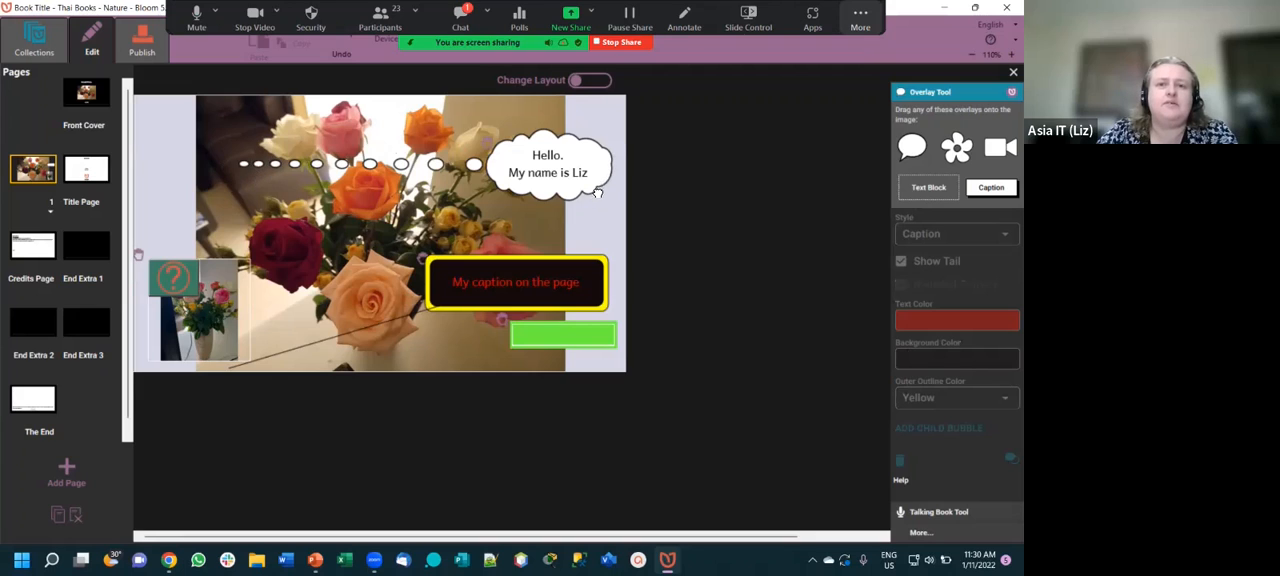
pyautogui.moveTo(597, 190); pyautogui.dragTo(593, 215)
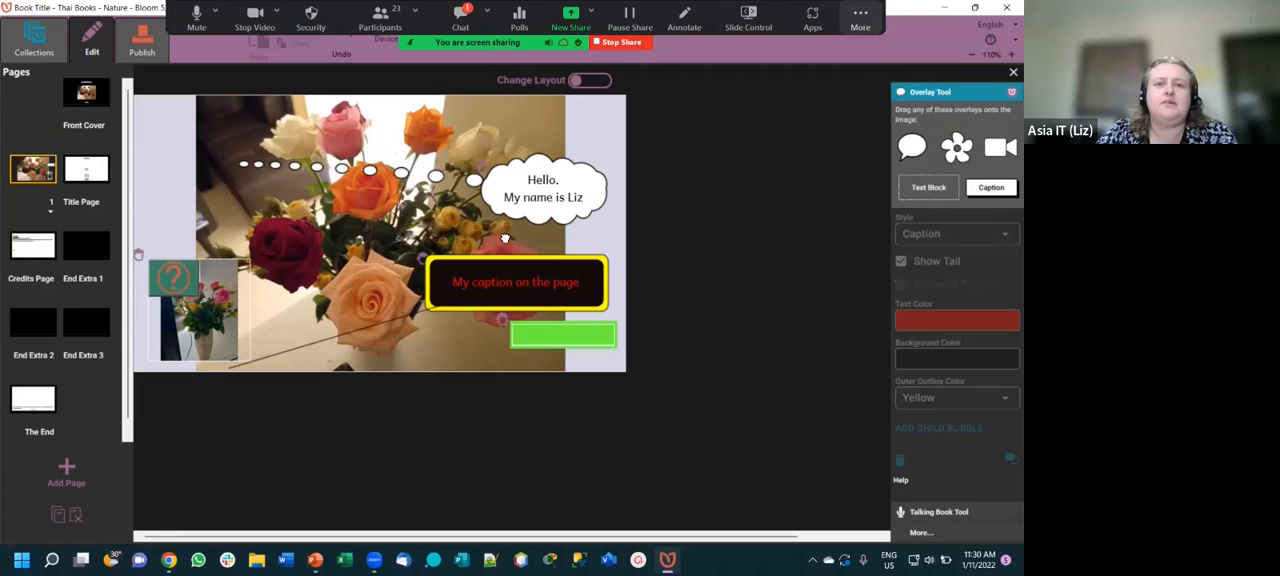
pyautogui.moveTo(401, 223); pyautogui.dragTo(377, 247)
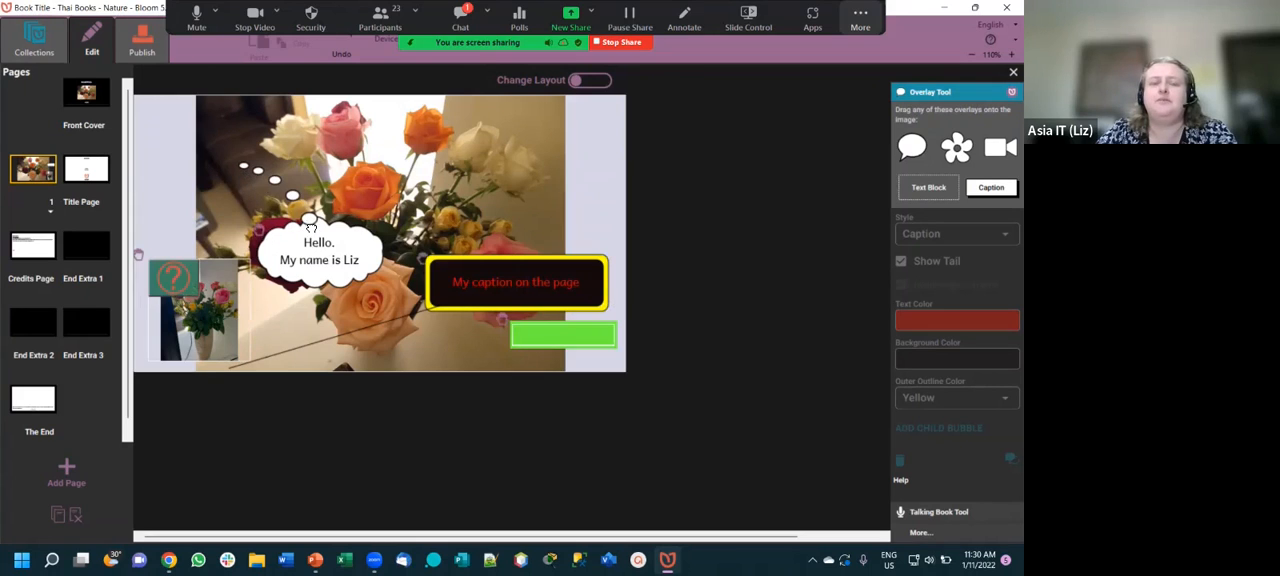
# - Redirect the "Hello" thought bubble's tail to the white roses in the picture's upper-right area
pyautogui.click(265, 245)
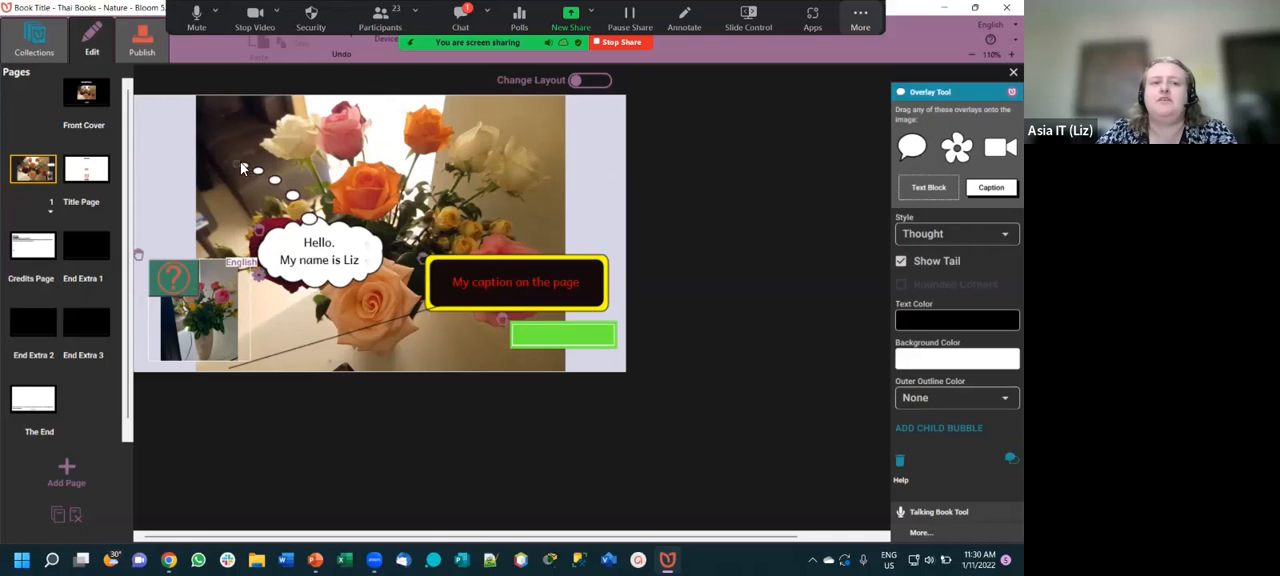
pyautogui.moveTo(268, 172); pyautogui.dragTo(384, 172)
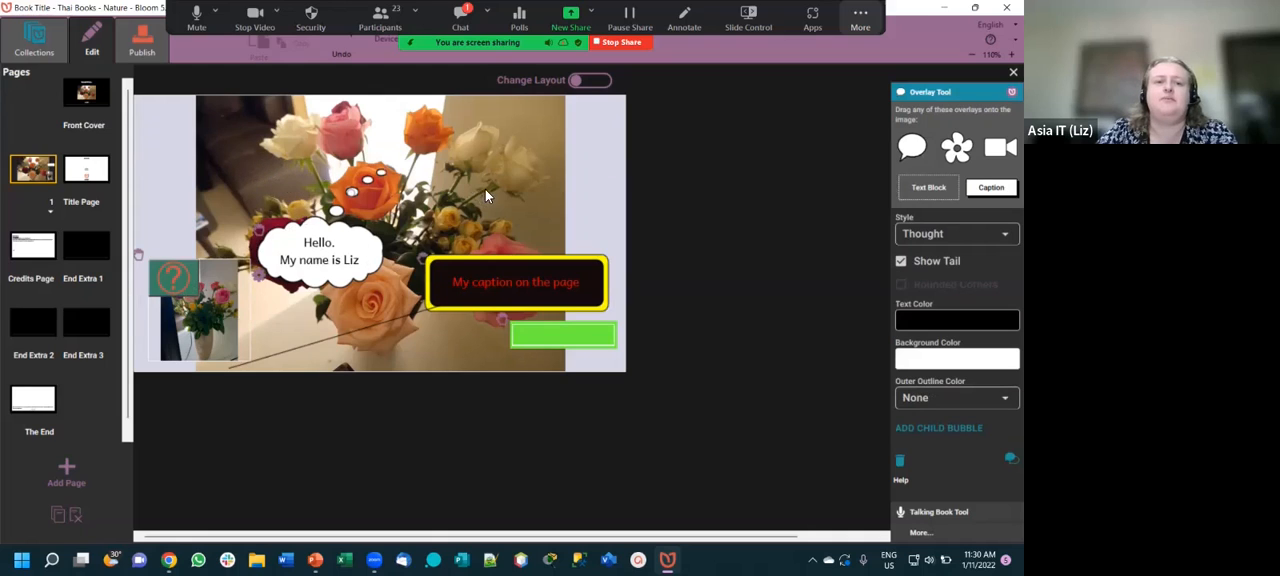
pyautogui.moveTo(522, 178); pyautogui.dragTo(552, 136)
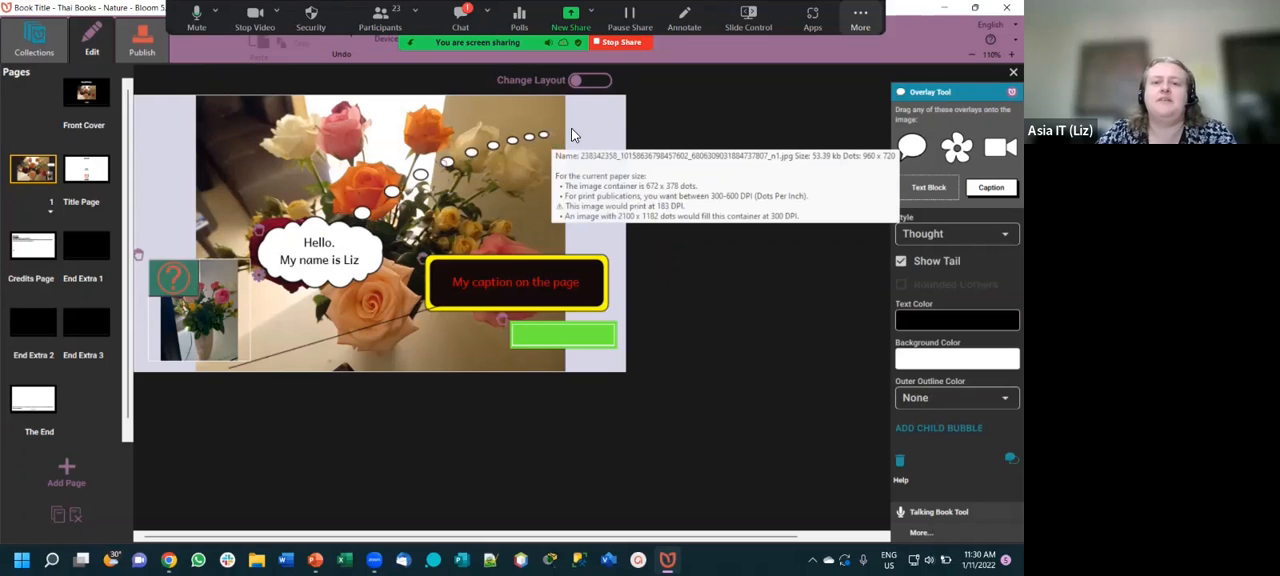
pyautogui.click(591, 136)
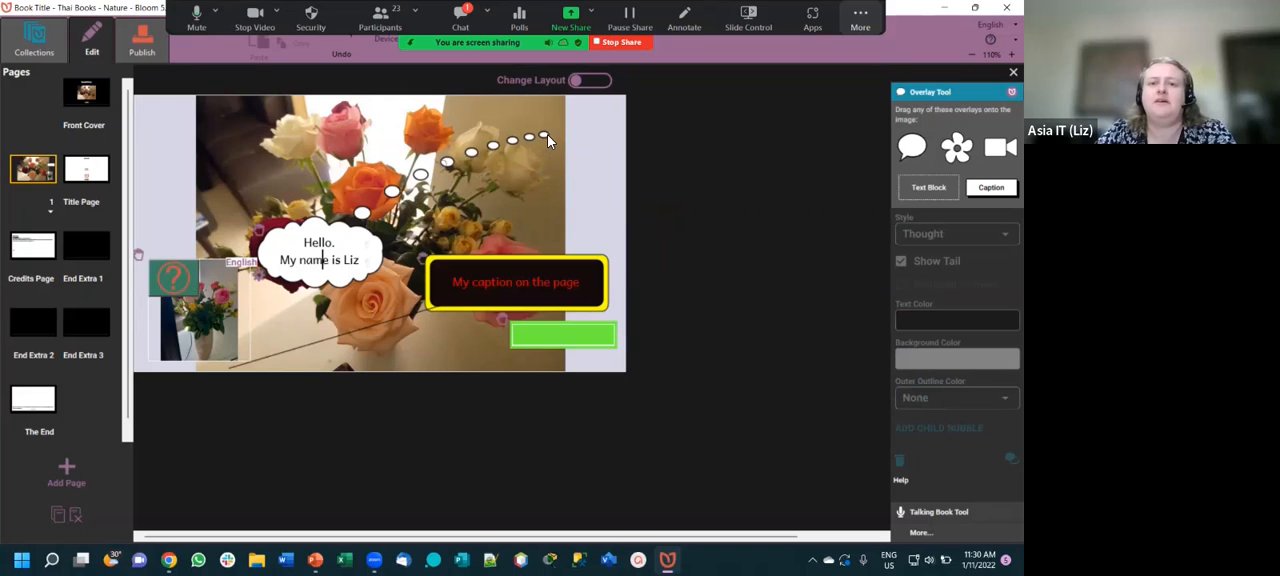
pyautogui.click(547, 140)
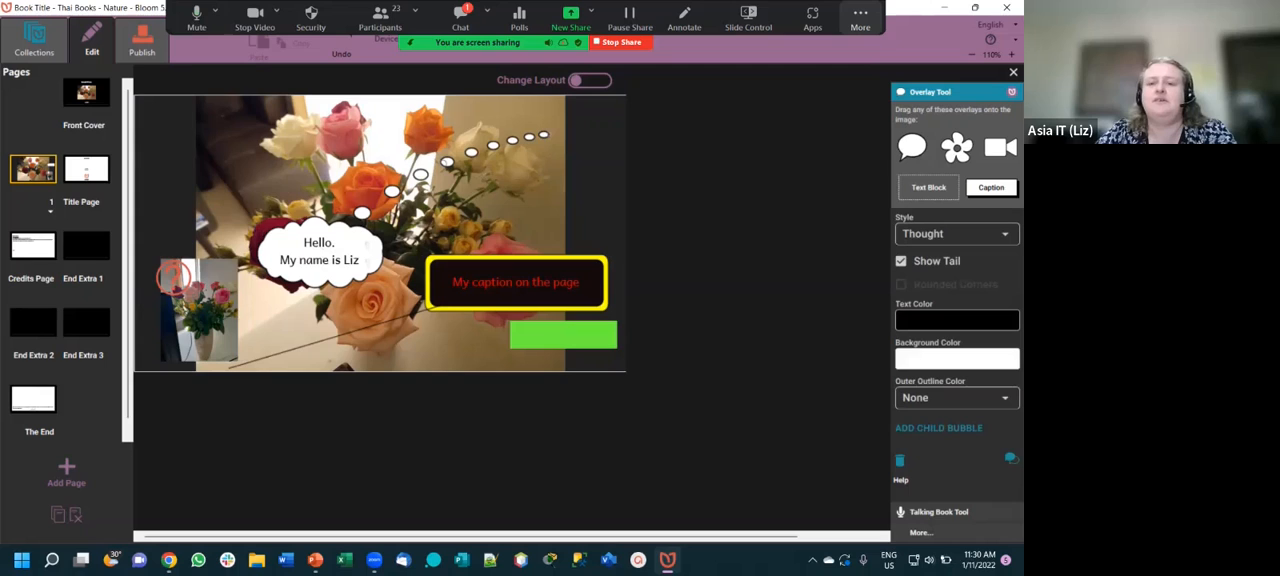
# - Set the "Hello" thought bubble's background color to red #ED1010
pyautogui.click(957, 358)
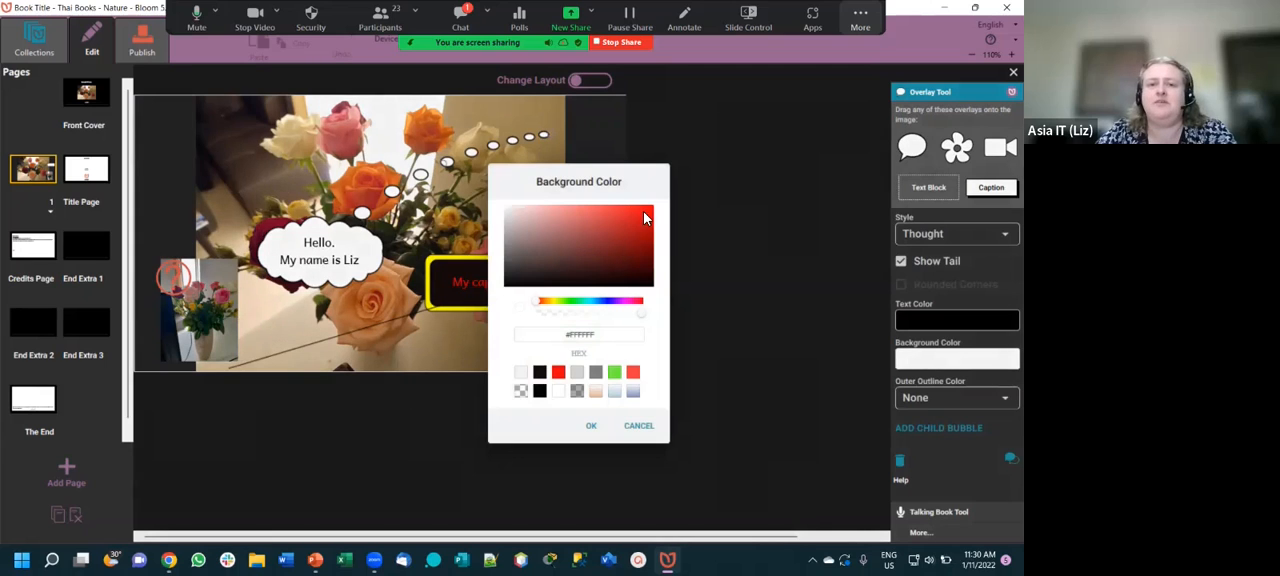
pyautogui.click(643, 211)
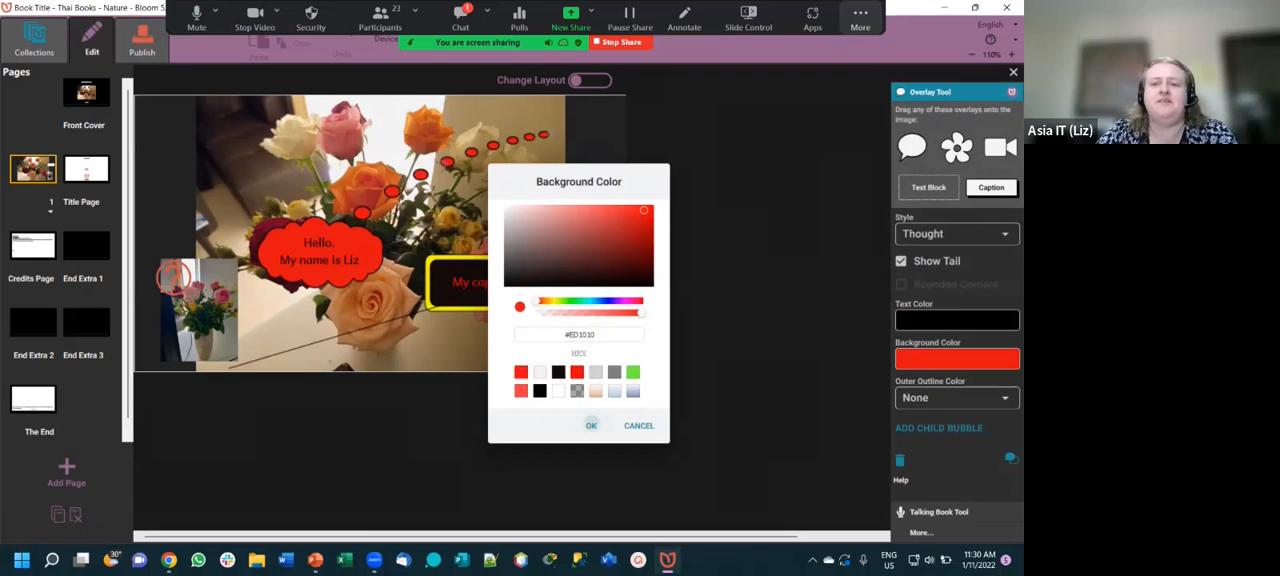
pyautogui.click(591, 426)
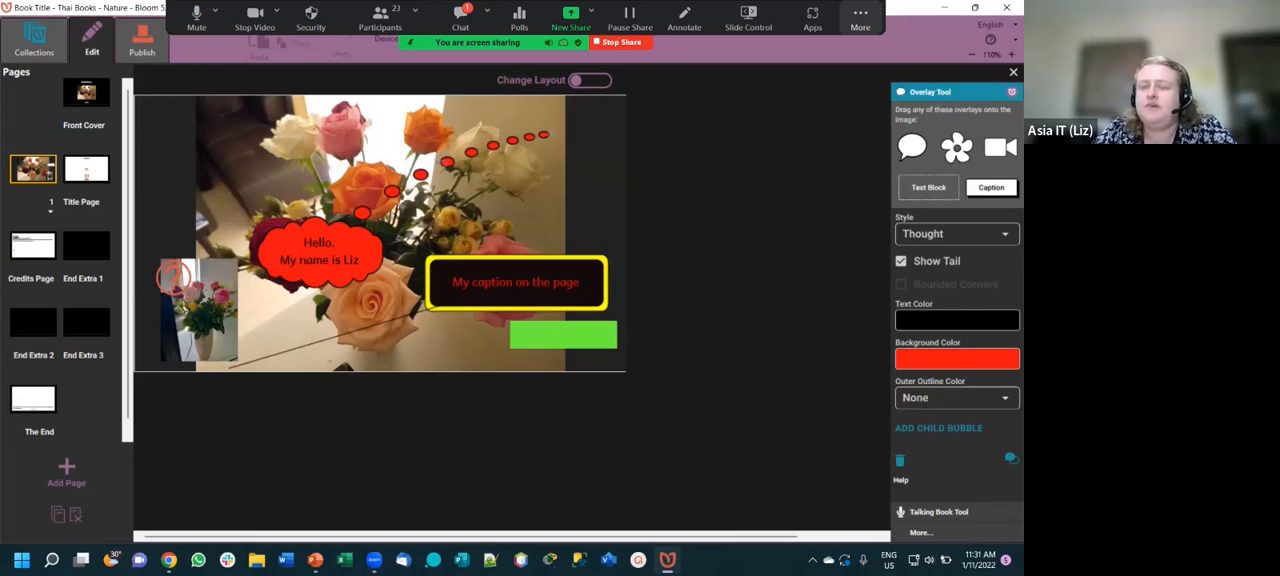
# - Add a speech bubble overlay at the page's right edge, beside the white roses, and view the available bubble styles
pyautogui.moveTo(900, 156); pyautogui.dragTo(601, 171)
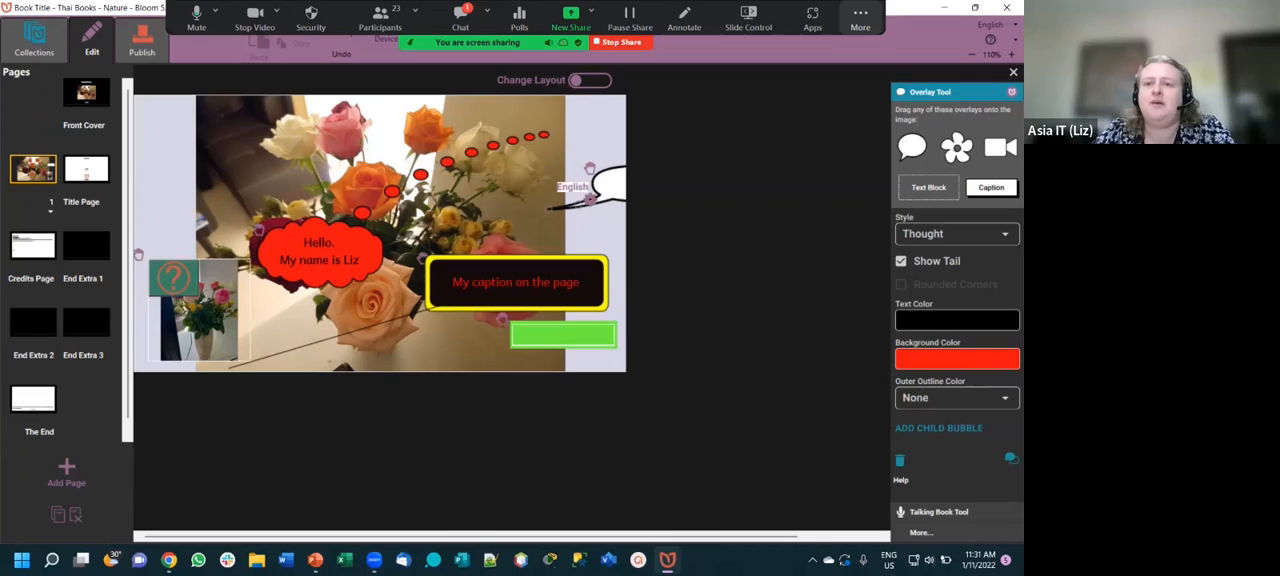
pyautogui.click(957, 234)
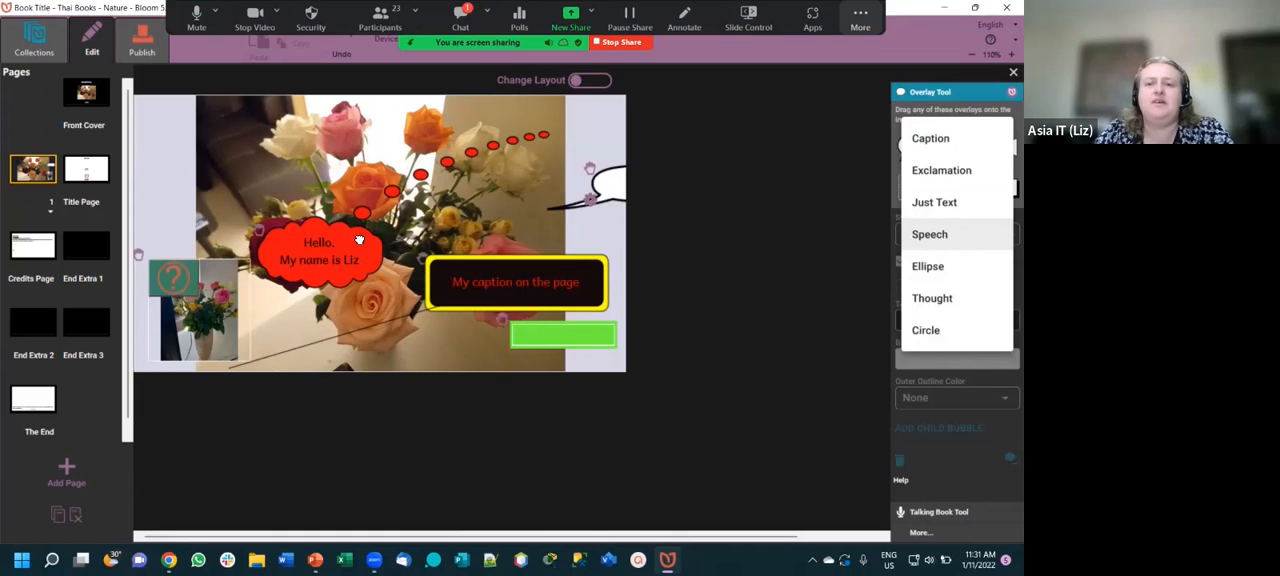
# - Move the "Hello" bubble to the page's upper-left corner and the caption to the bottom center of the page
pyautogui.moveTo(315, 225); pyautogui.dragTo(265, 185)
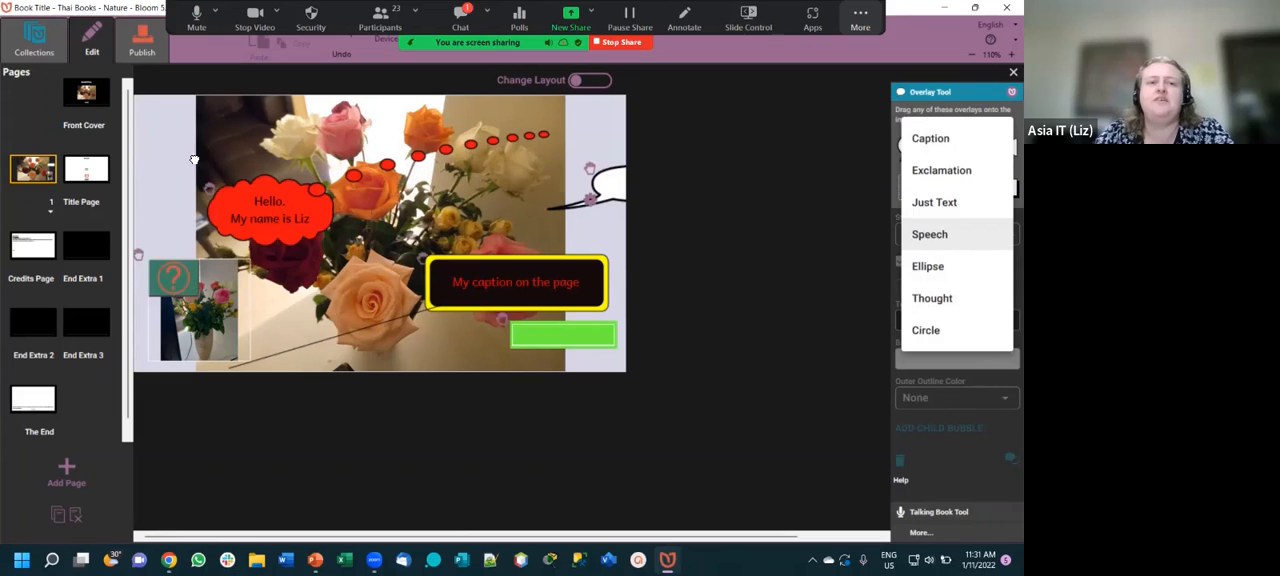
pyautogui.moveTo(180, 150); pyautogui.dragTo(209, 137)
pyautogui.rightClick(209, 132)
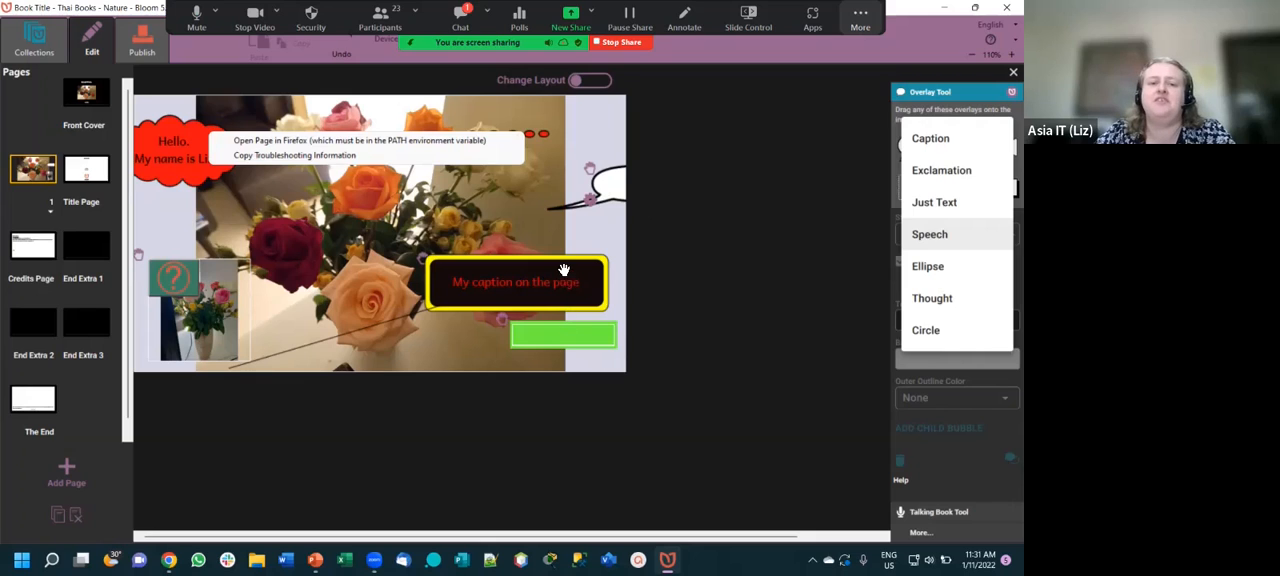
pyautogui.moveTo(566, 267); pyautogui.dragTo(439, 321)
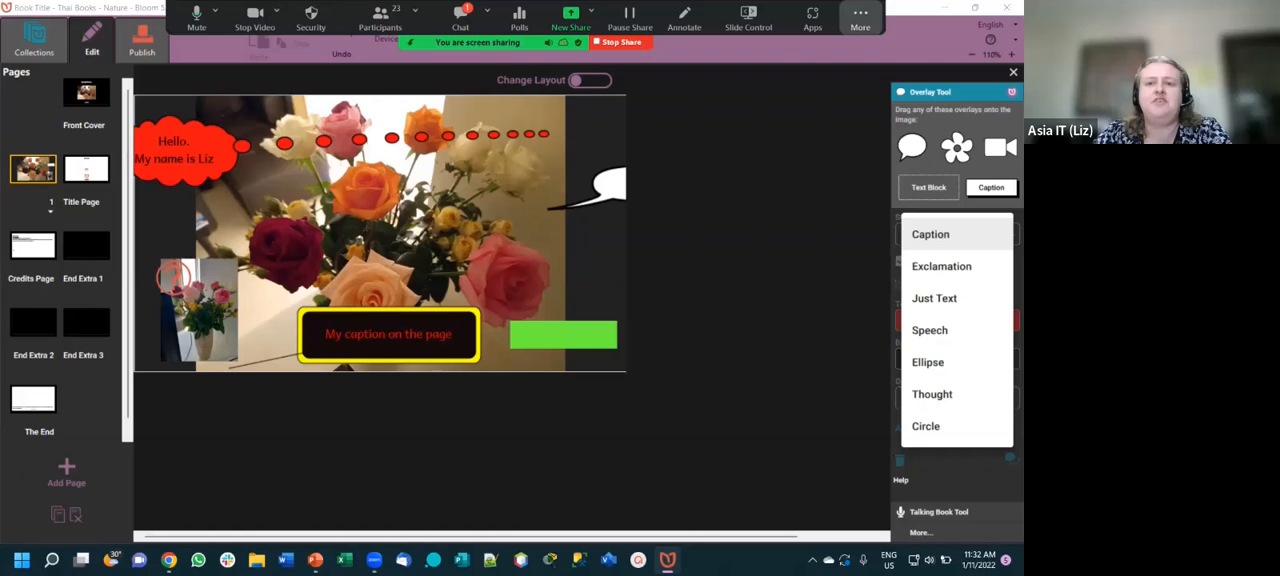
# - Hide the floating meeting controls and move the empty speech bubble from the page edge onto the white roses
pyautogui.click(860, 18)
pyautogui.click(861, 235)
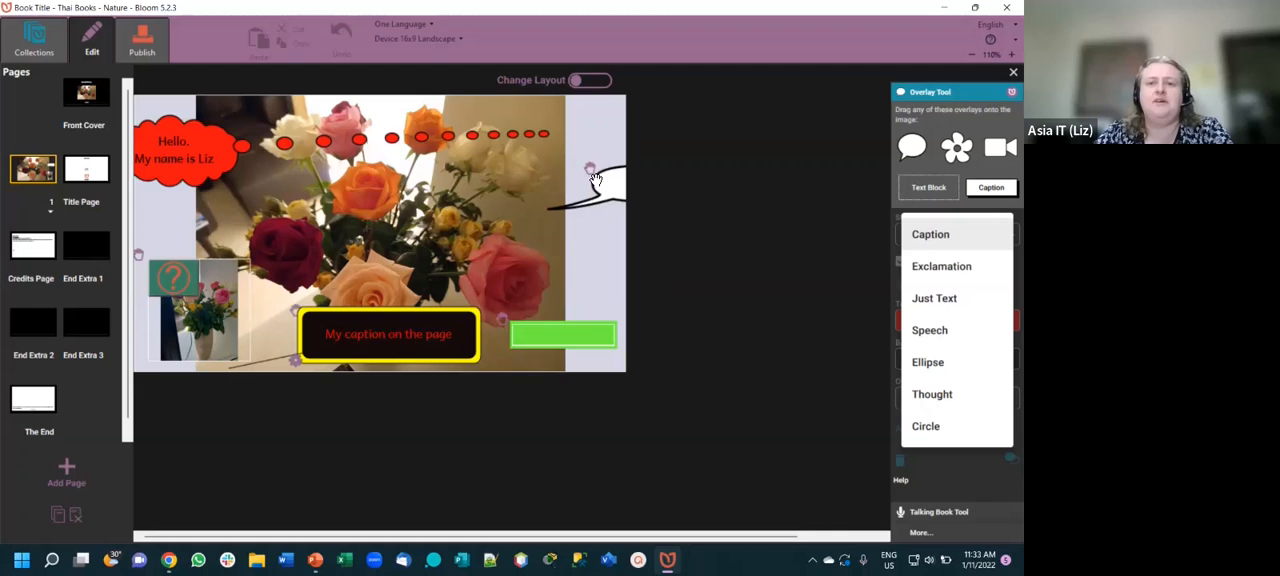
pyautogui.moveTo(590, 169); pyautogui.dragTo(472, 158)
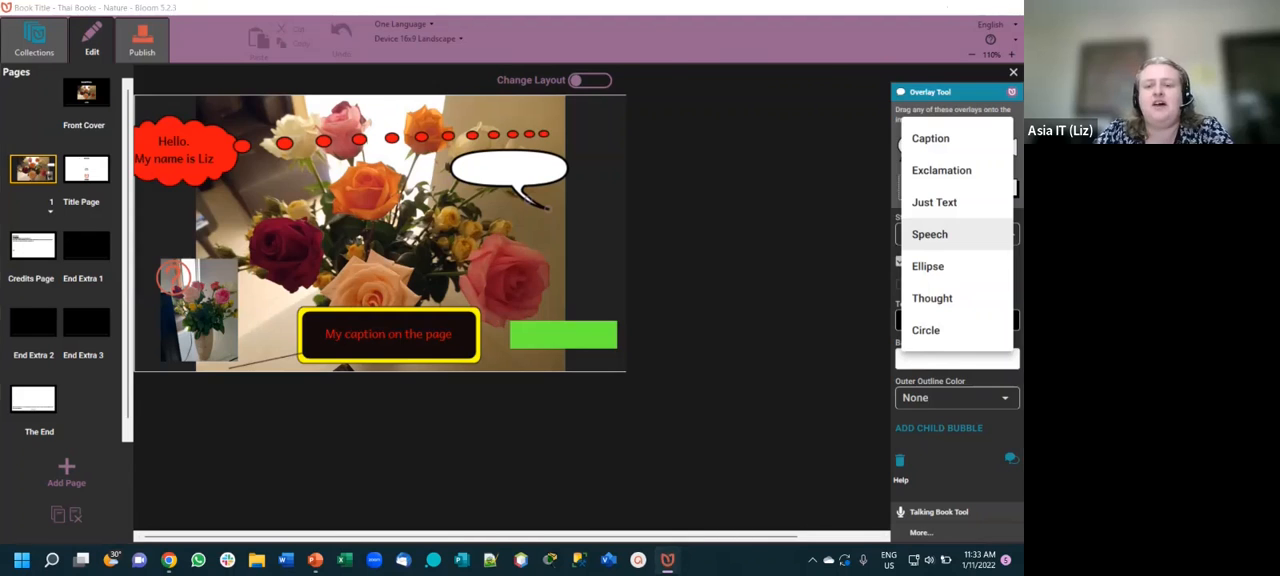
# - Return to Bloom from the PowerPoint window, maximize it, and open the book's publishing view
pyautogui.click(668, 559)
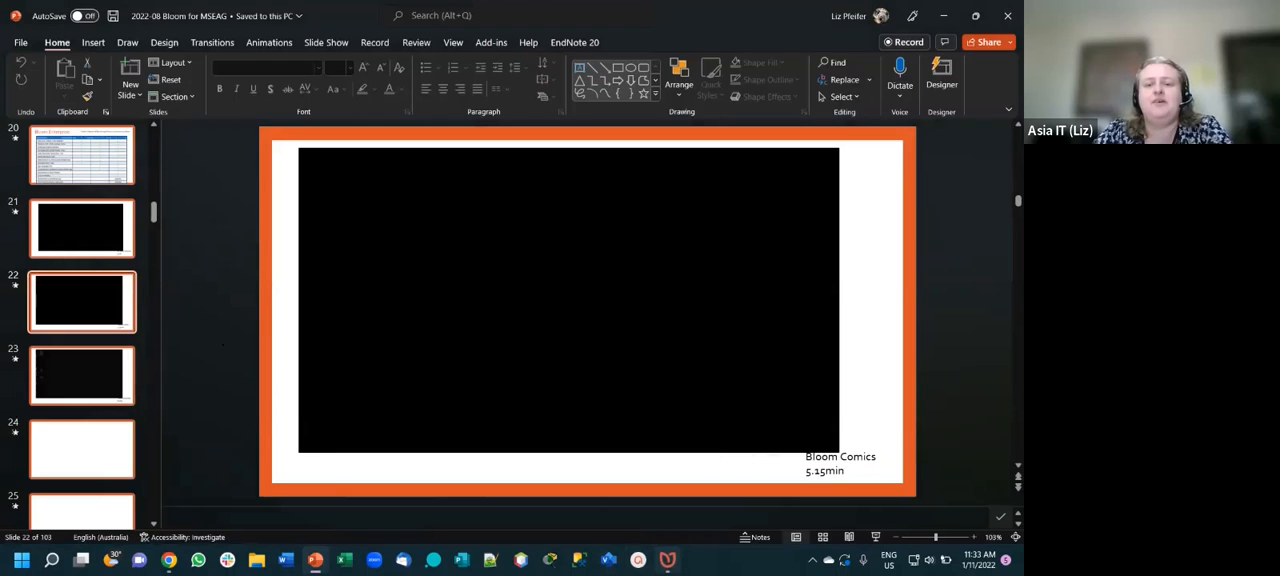
pyautogui.hotkey('alt', 'Tab')
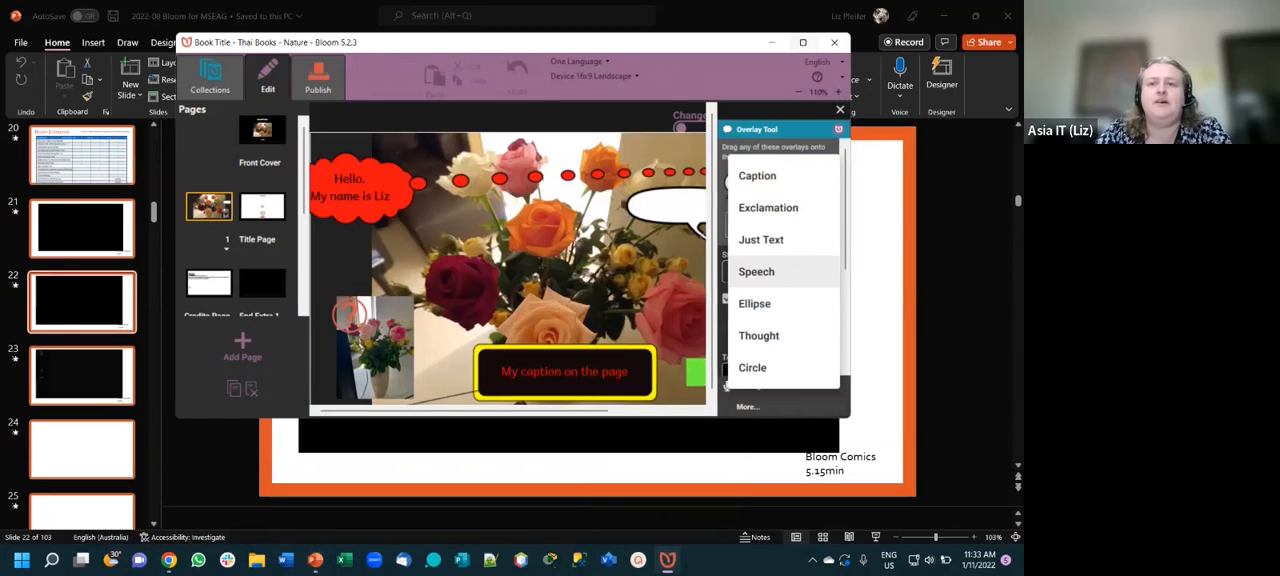
pyautogui.click(803, 42)
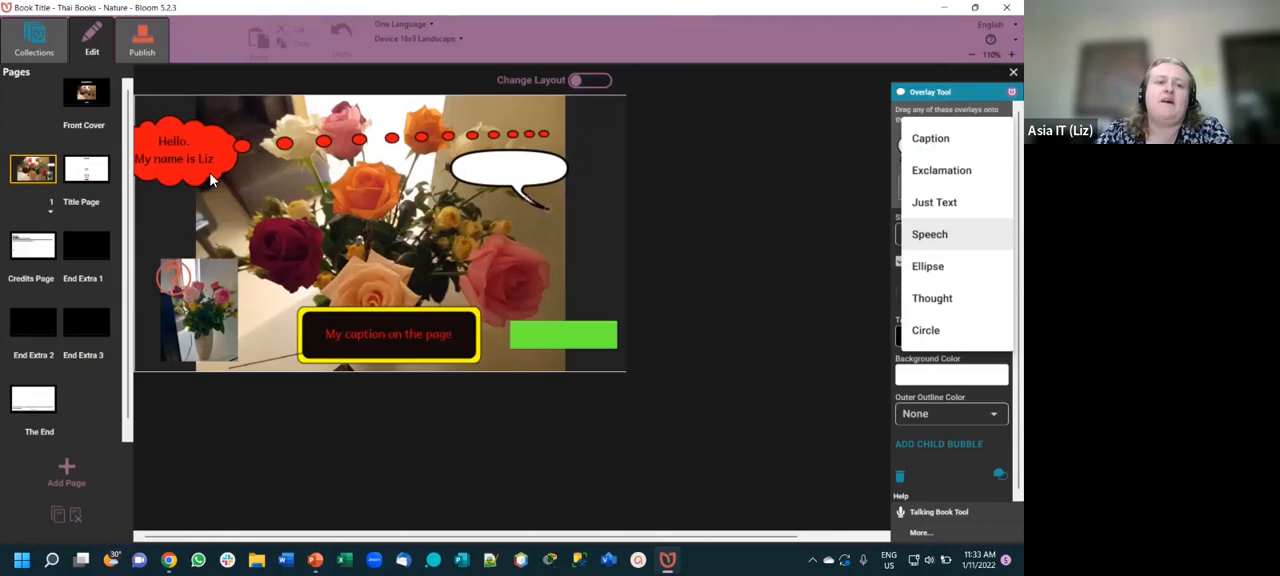
pyautogui.click(142, 40)
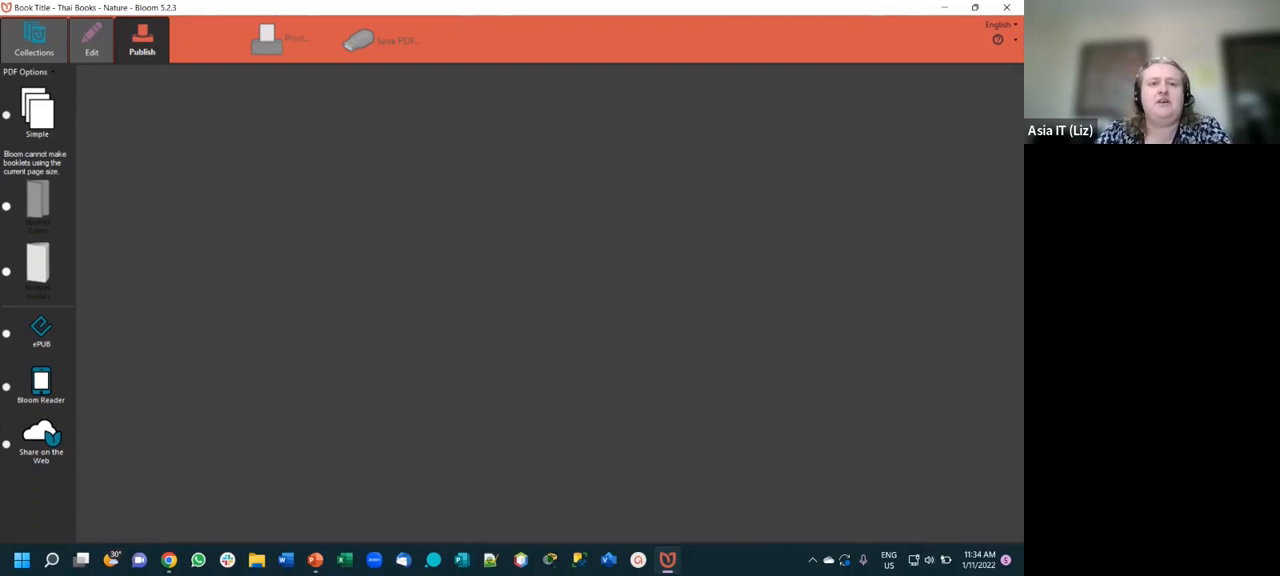
# - Switch to PowerPoint and play the "Publish to Bloom Reader" video on slide 23 in the slide show
pyautogui.hotkey('alt', 'Tab')
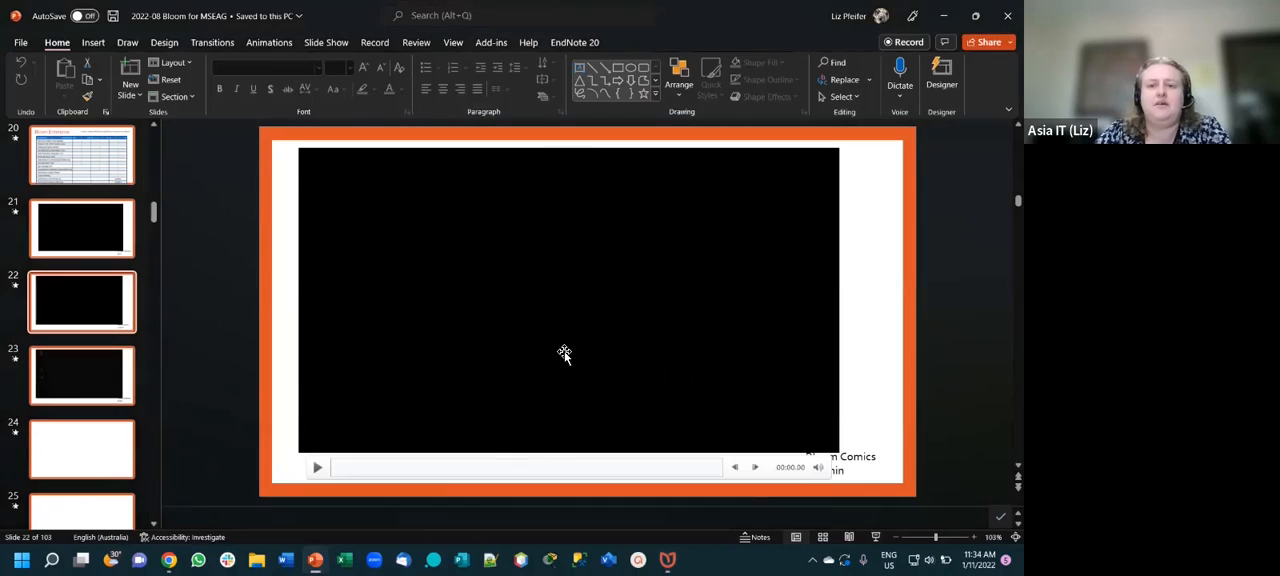
pyautogui.click(103, 369)
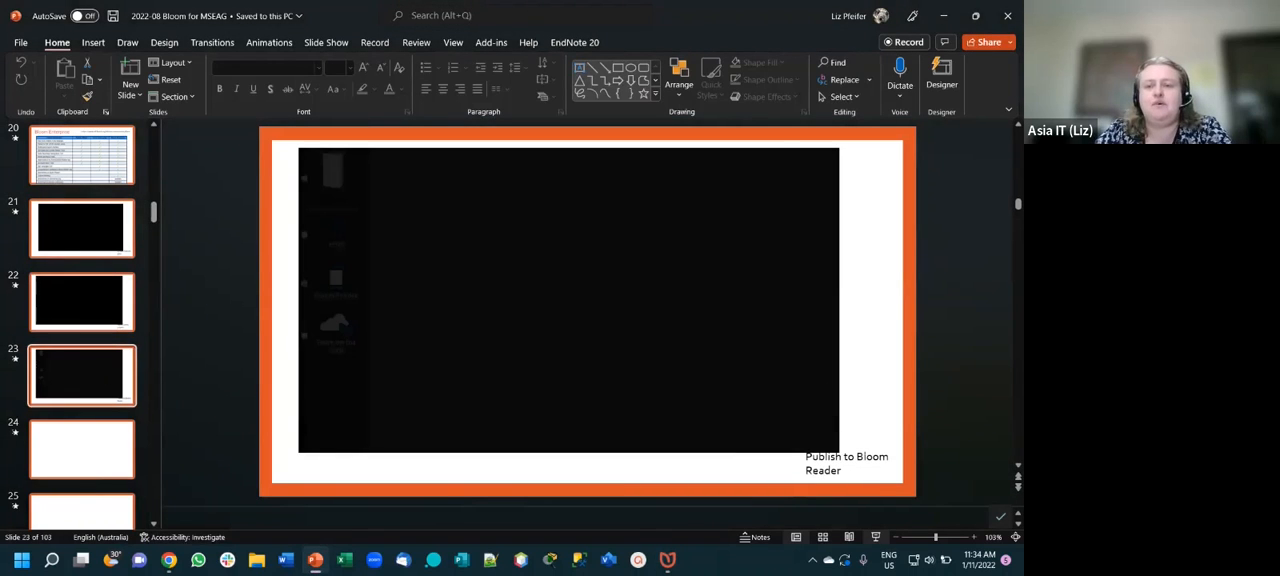
pyautogui.click(875, 537)
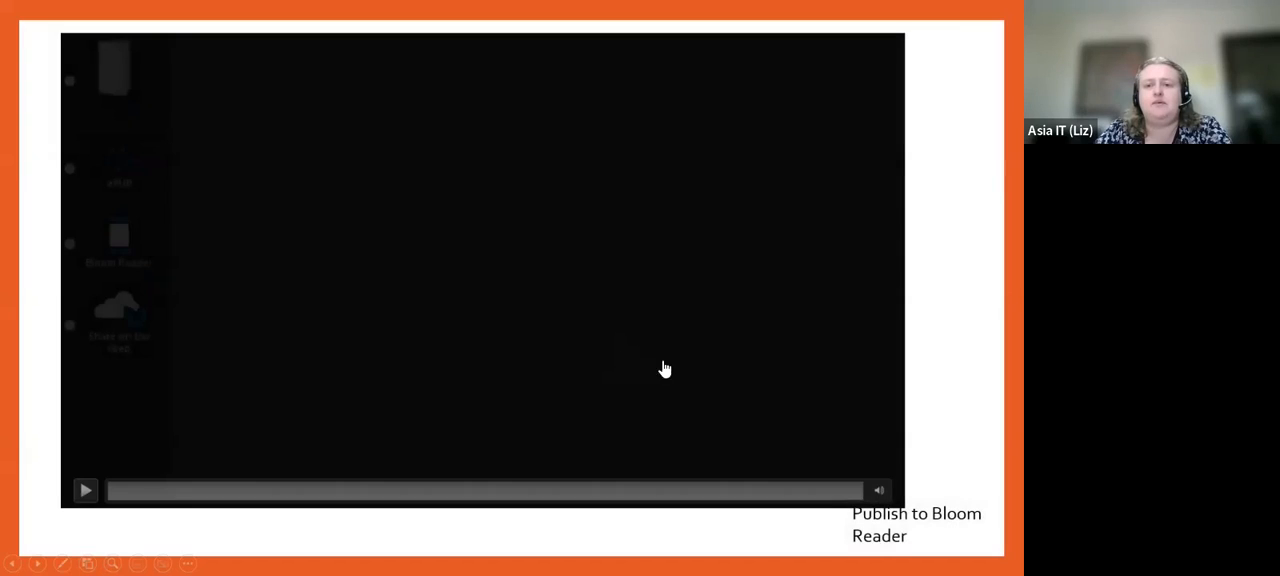
pyautogui.click(646, 366)
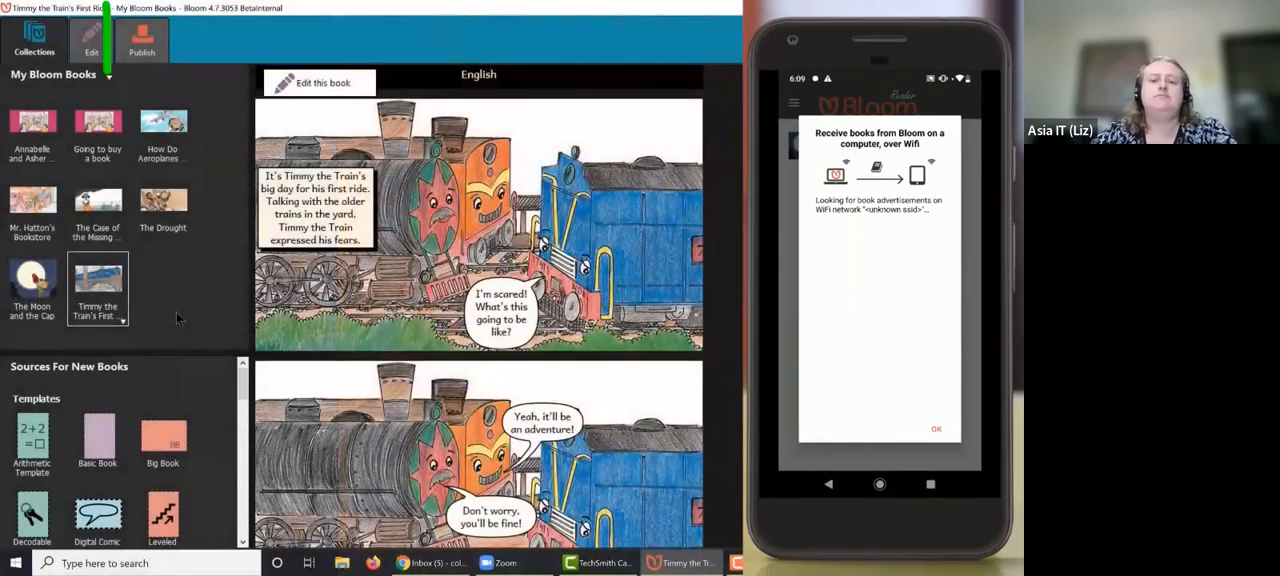
# - Open Bloom Reader publishing for "Timmy the Train's First Ride", view the file and USB options, and choose Share over Wi-Fi
pyautogui.click(144, 33)
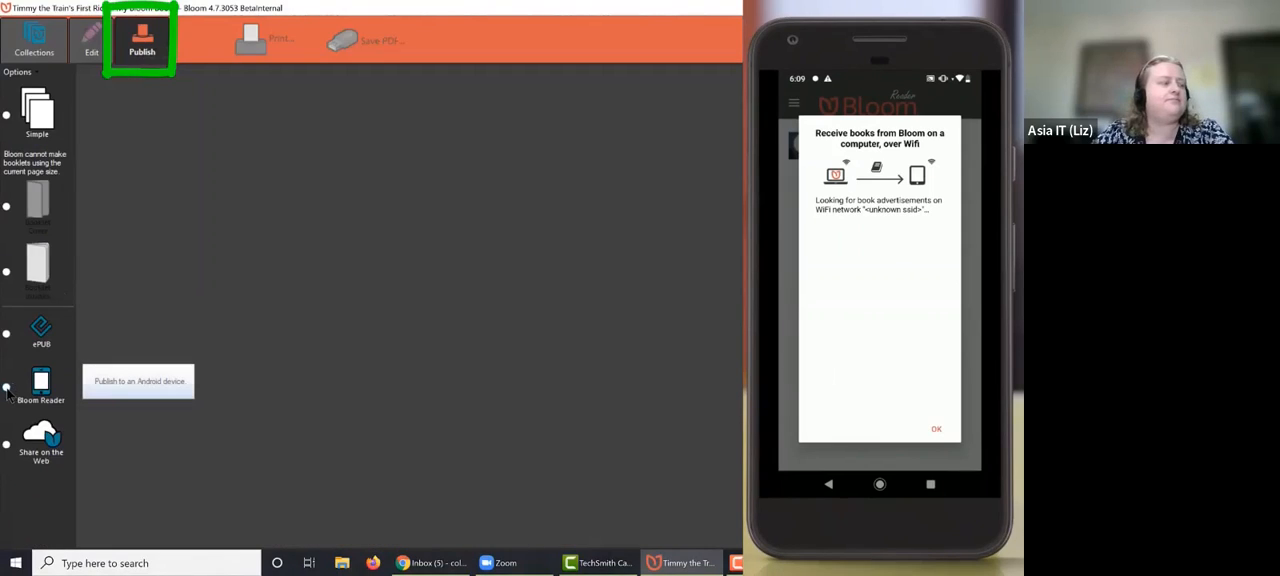
pyautogui.click(8, 390)
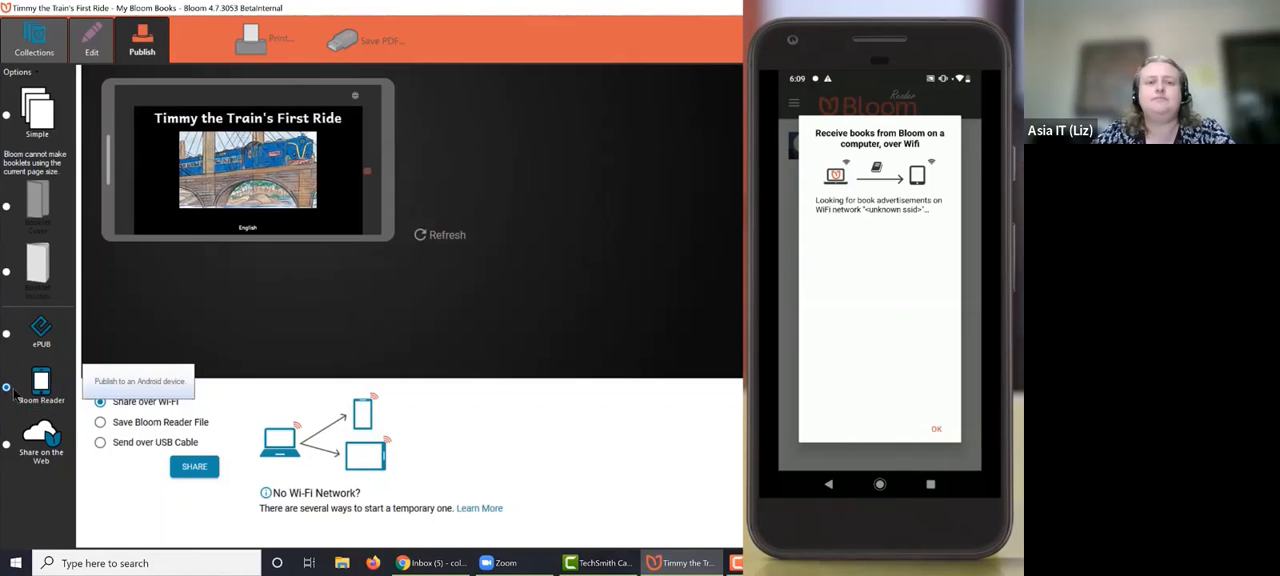
pyautogui.click(100, 422)
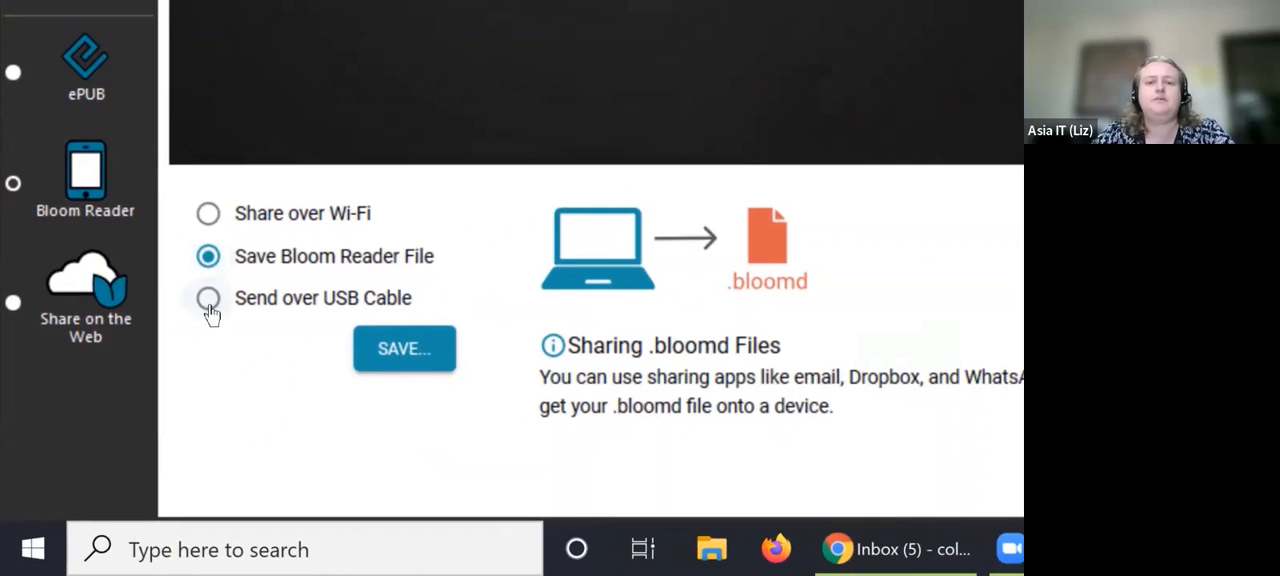
pyautogui.click(209, 304)
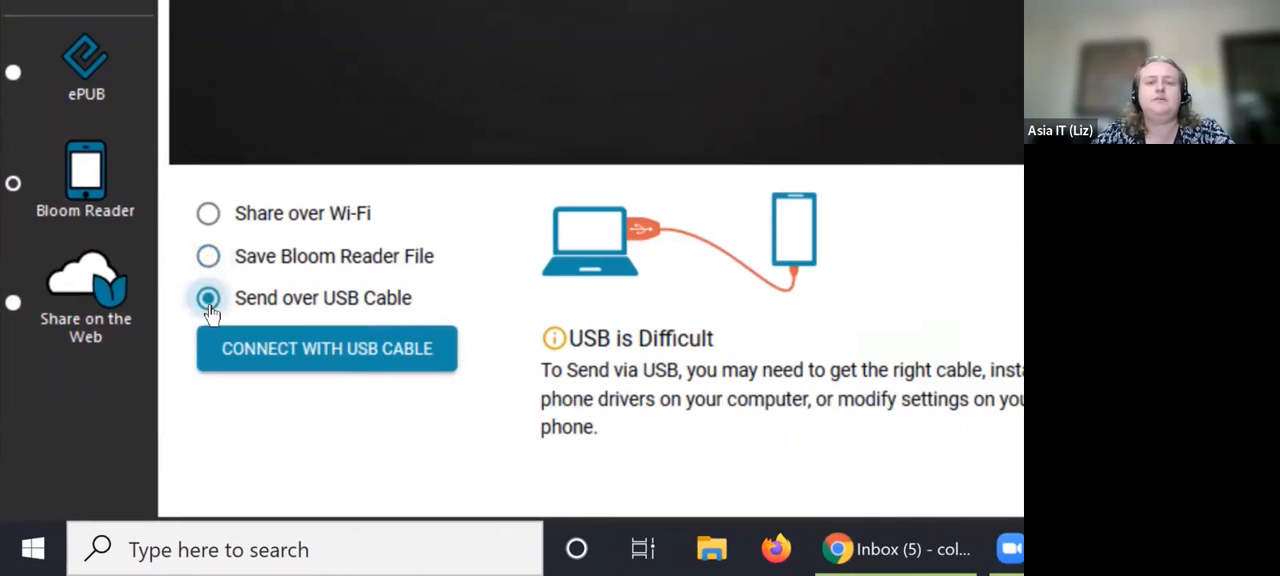
pyautogui.click(208, 215)
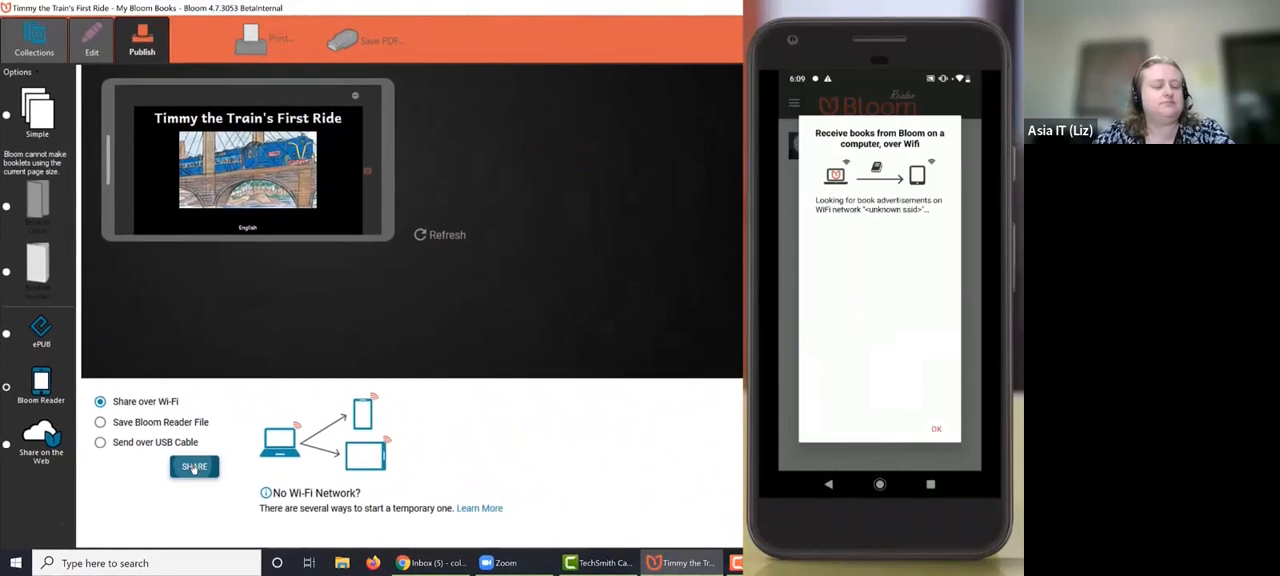
# - Start sharing the book over Wi-Fi and allow Bloom access through Windows Defender Firewall
pyautogui.click(194, 467)
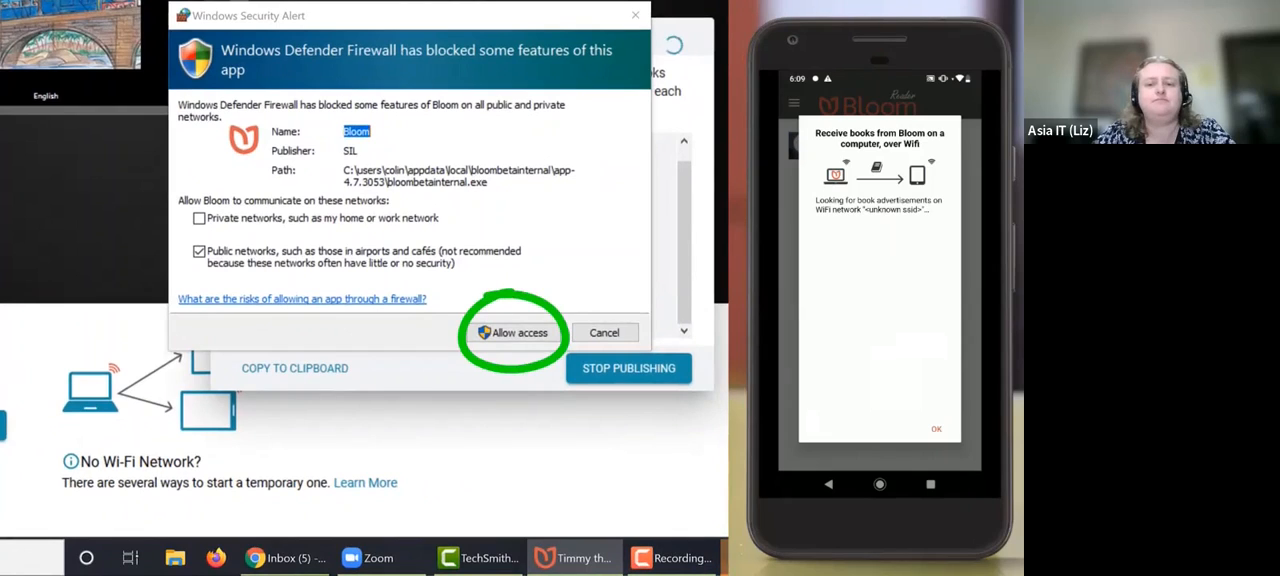
pyautogui.click(515, 331)
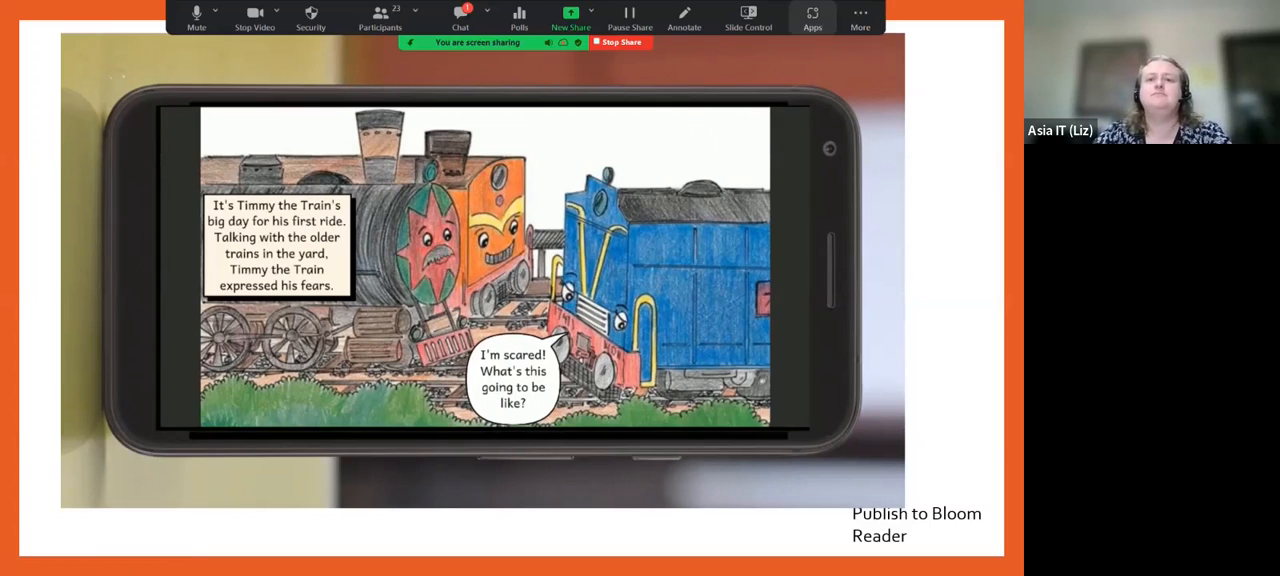
# - End the slide show and switch back to Bloom to open the "Book Title" book's Bloom Reader publishing options
pyautogui.press('Escape')
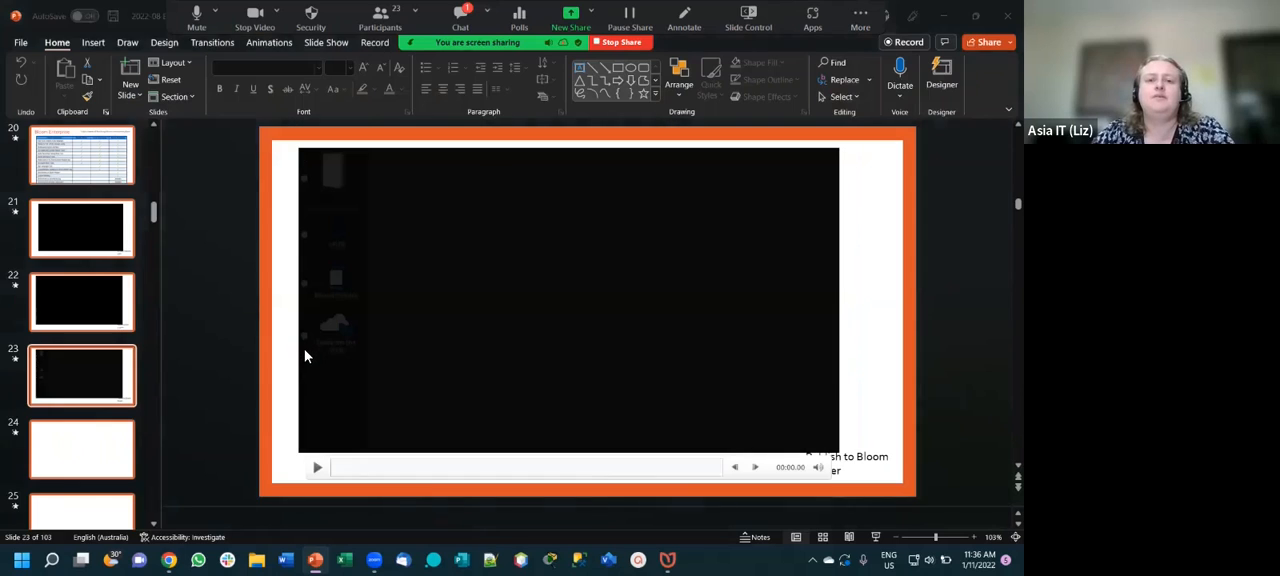
pyautogui.hotkey('alt', 'Tab')
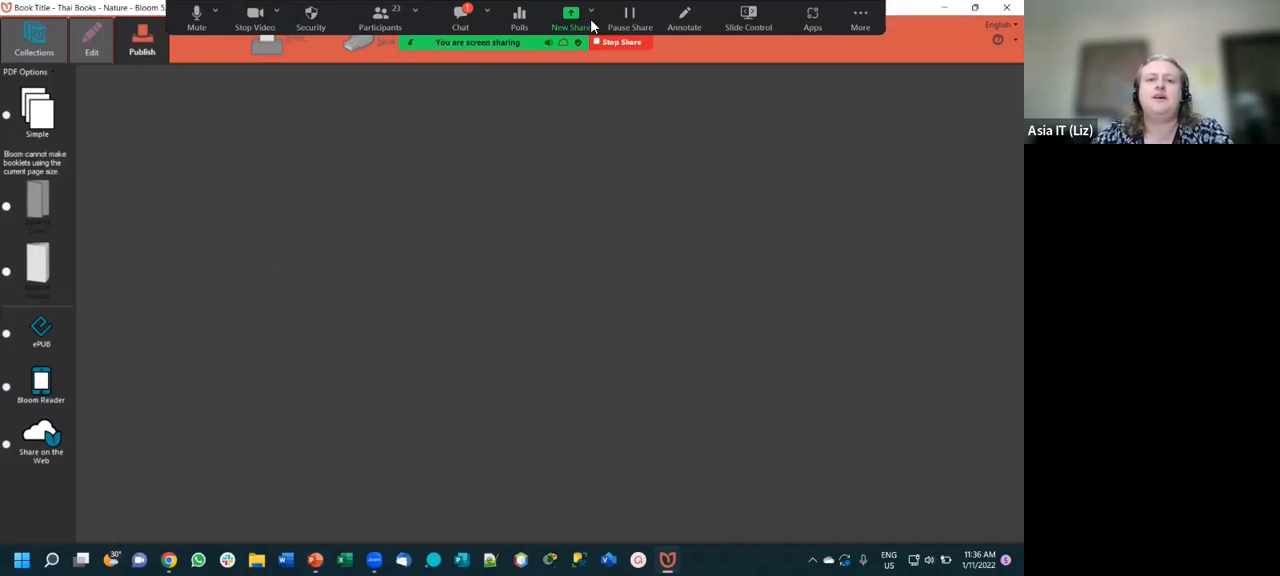
pyautogui.click(35, 40)
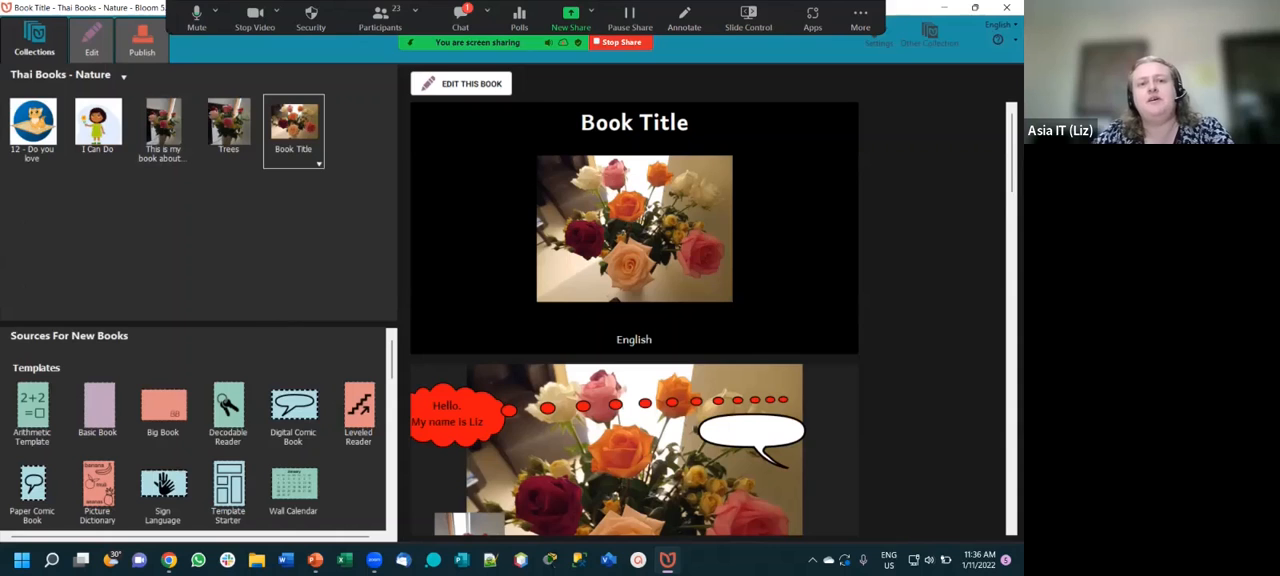
pyautogui.click(155, 43)
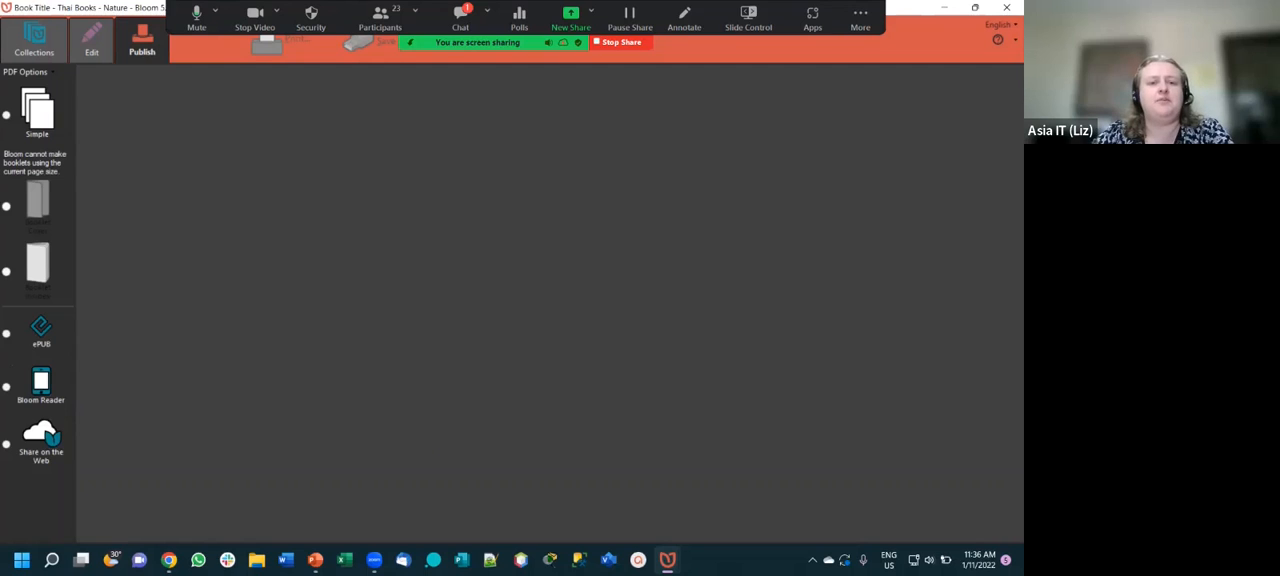
pyautogui.click(40, 383)
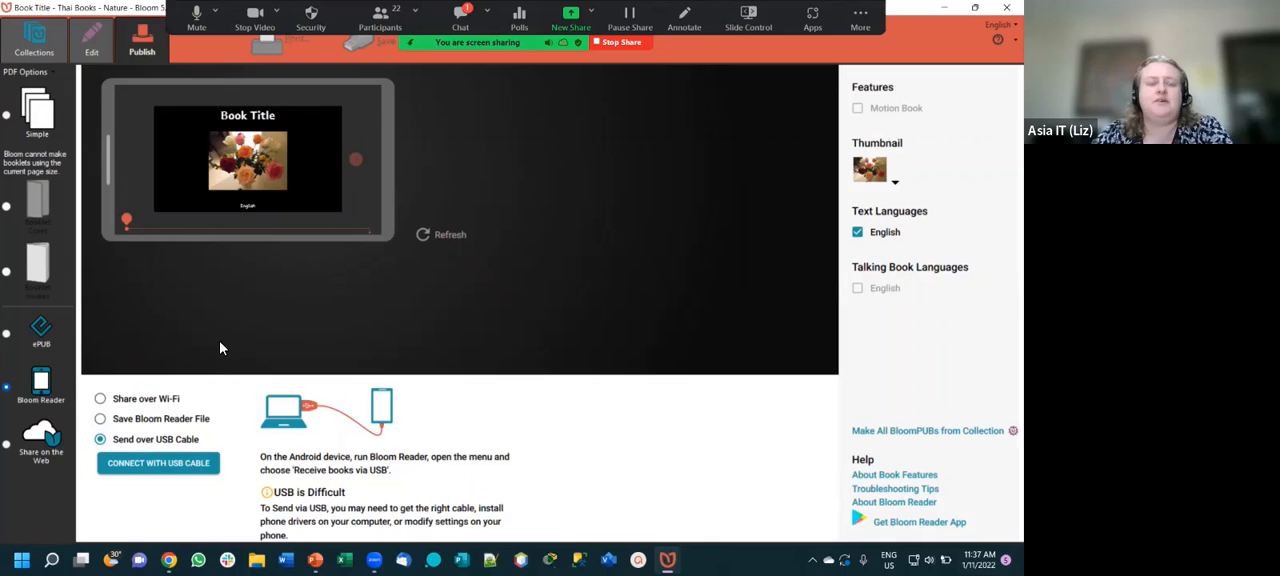
# - Review the publishing options for saving a Bloom Reader file, sharing over Wi-Fi and sending over USB cable
pyautogui.click(101, 419)
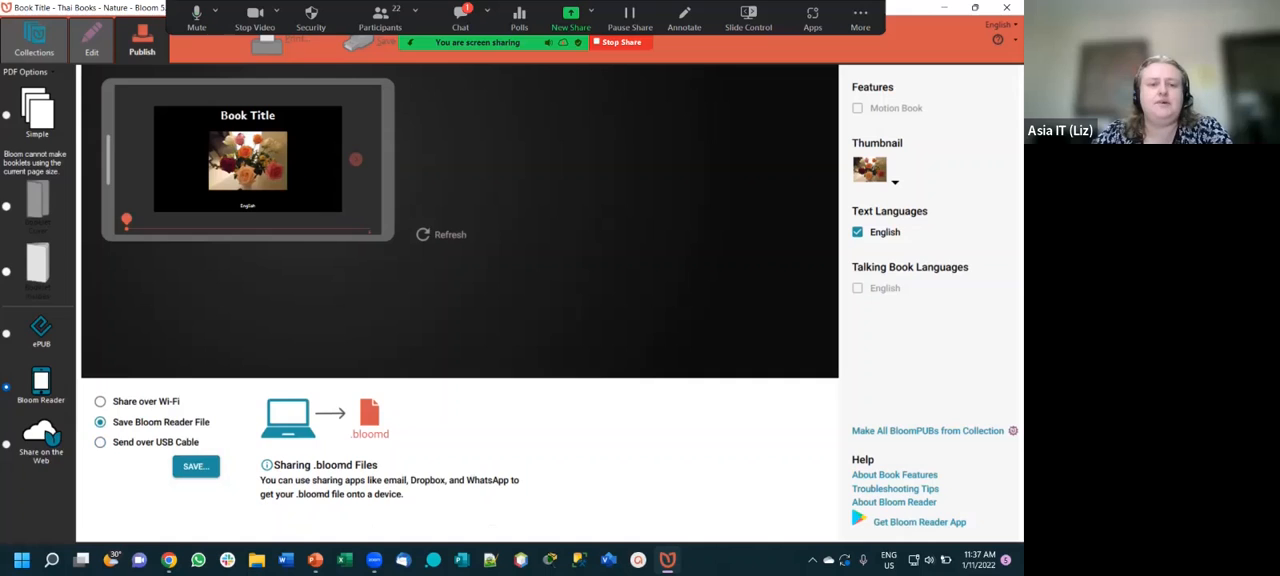
pyautogui.click(101, 402)
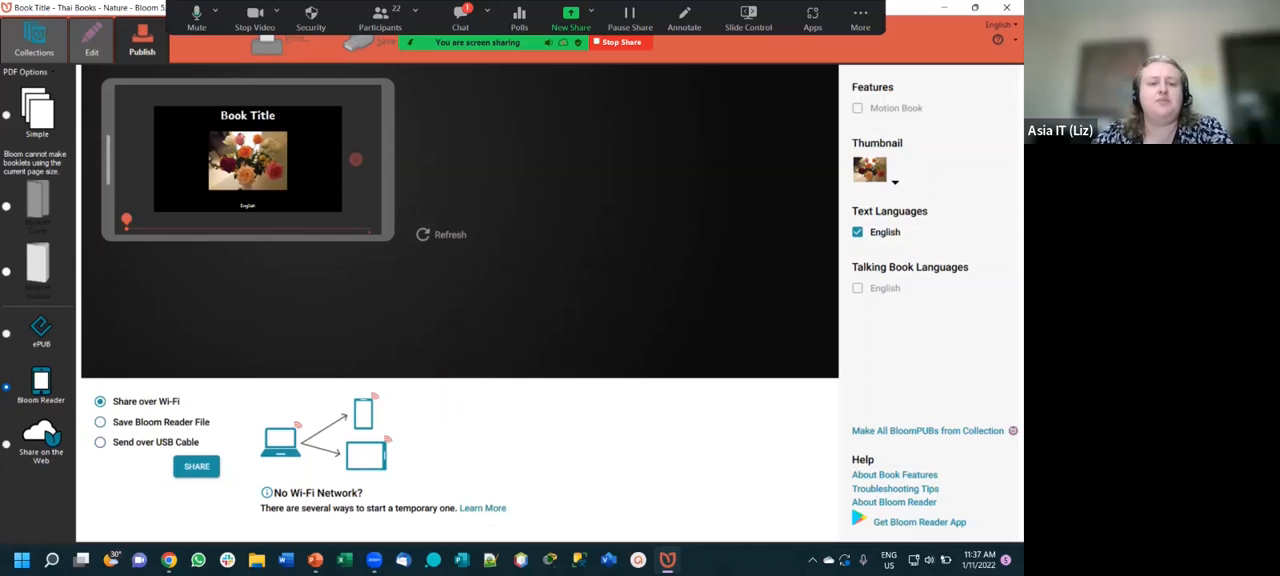
pyautogui.click(100, 442)
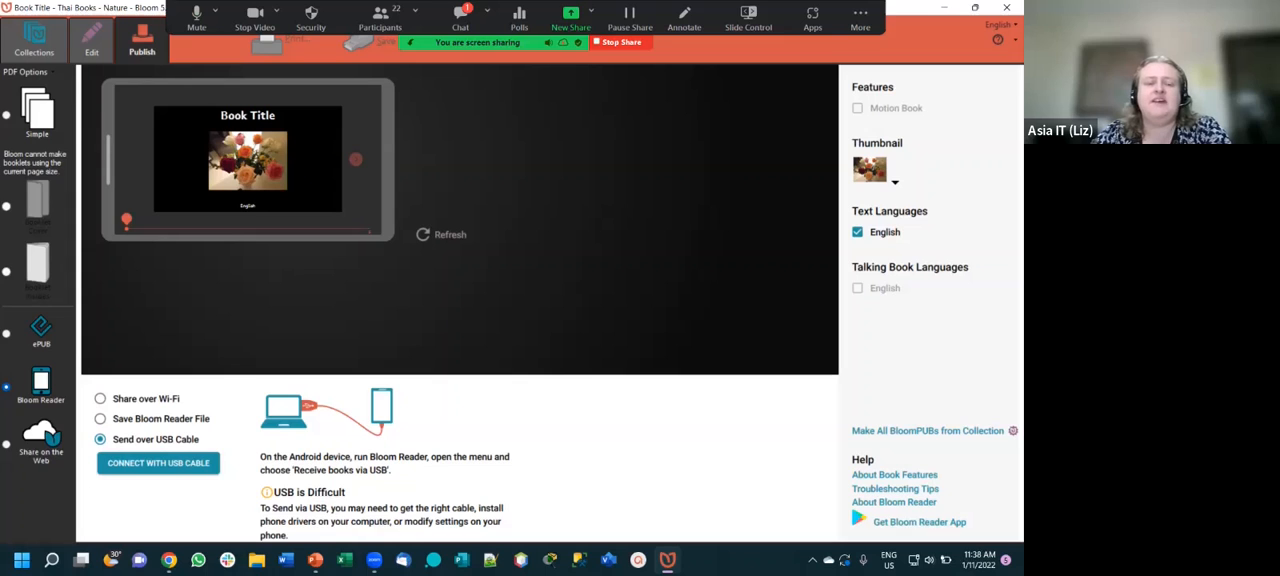
pyautogui.click(101, 399)
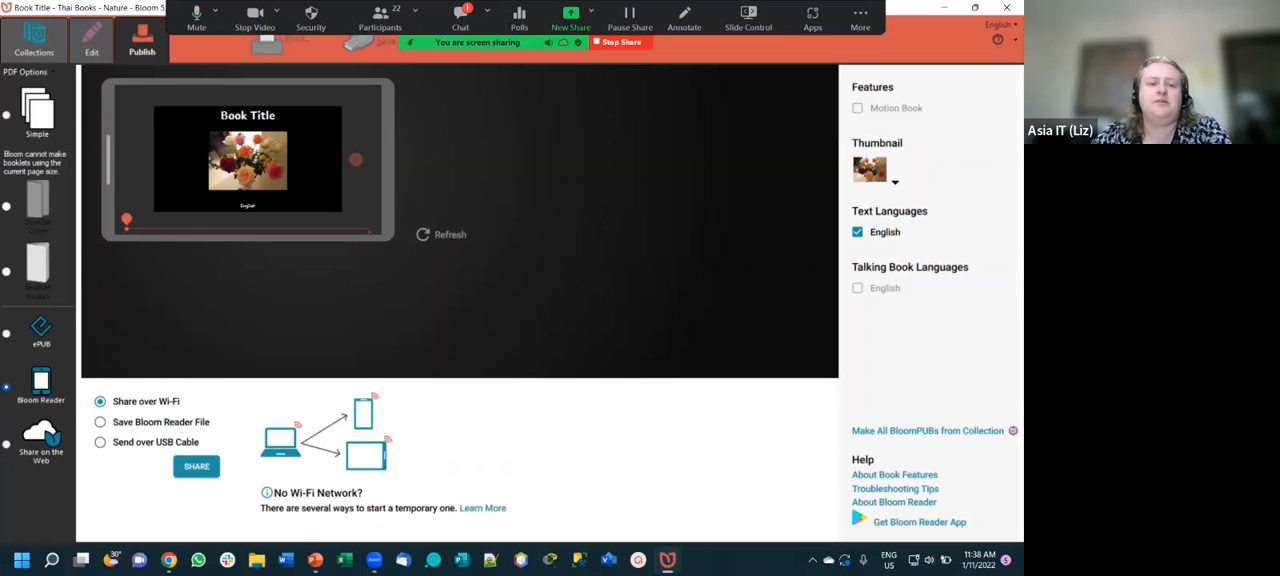
pyautogui.click(100, 442)
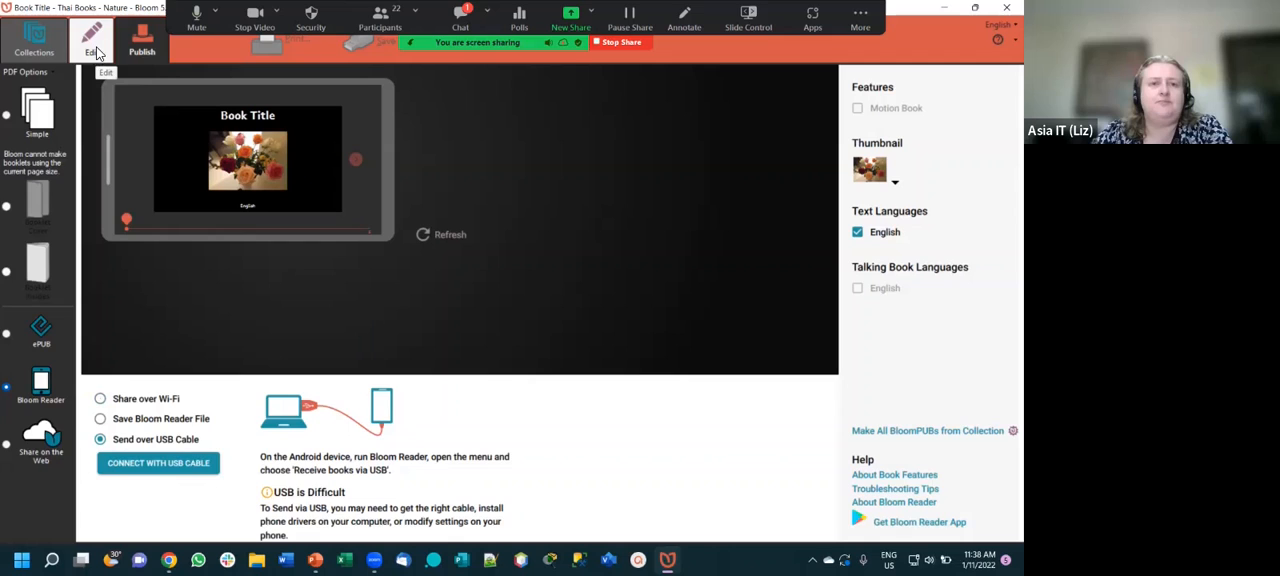
# - Switch to the Bloom Library website in Chrome and open the Comics collection from the Book Features on the Read page
pyautogui.moveTo(667, 560)
pyautogui.moveTo(169, 560)
pyautogui.click(168, 487)
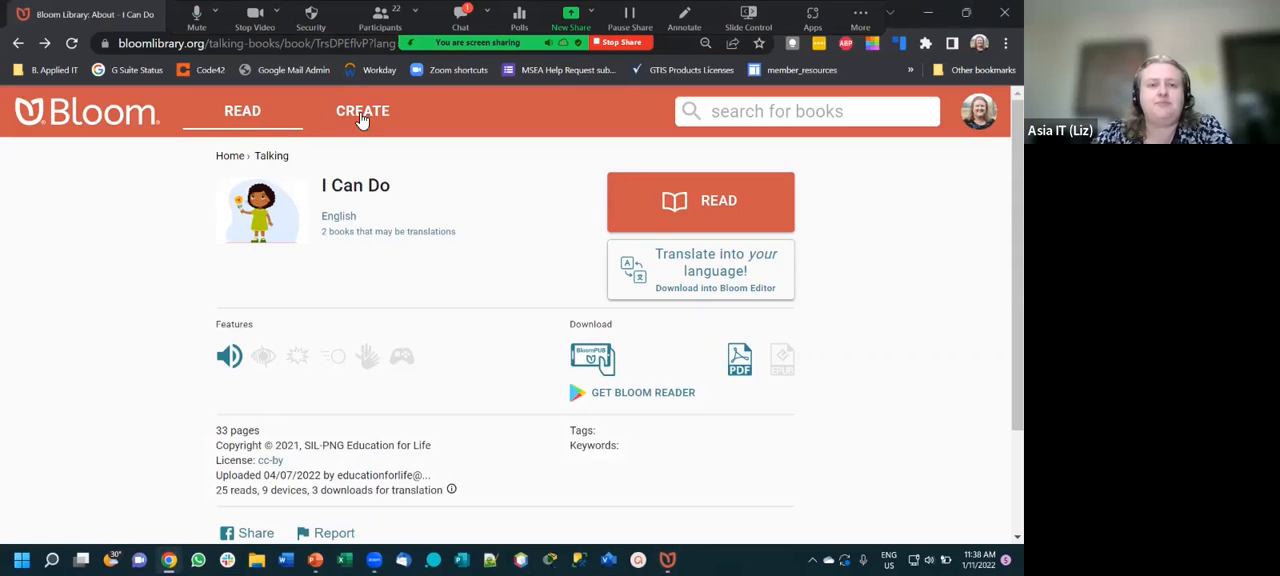
pyautogui.click(245, 114)
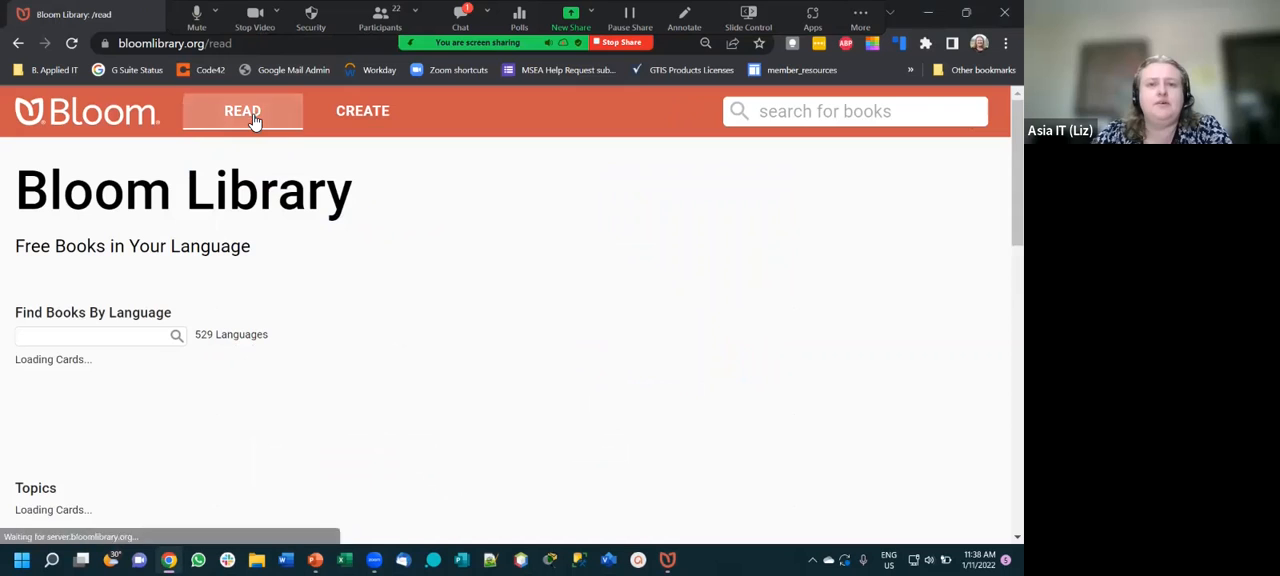
pyautogui.scroll(-3, 487, 300)
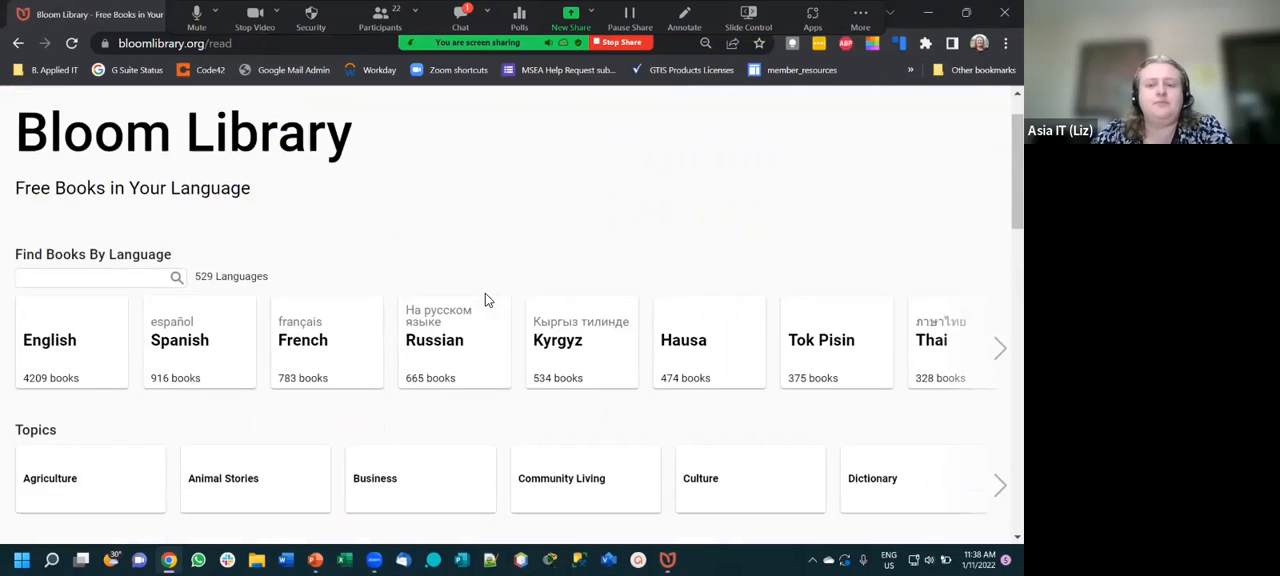
pyautogui.scroll(-2, 485, 300)
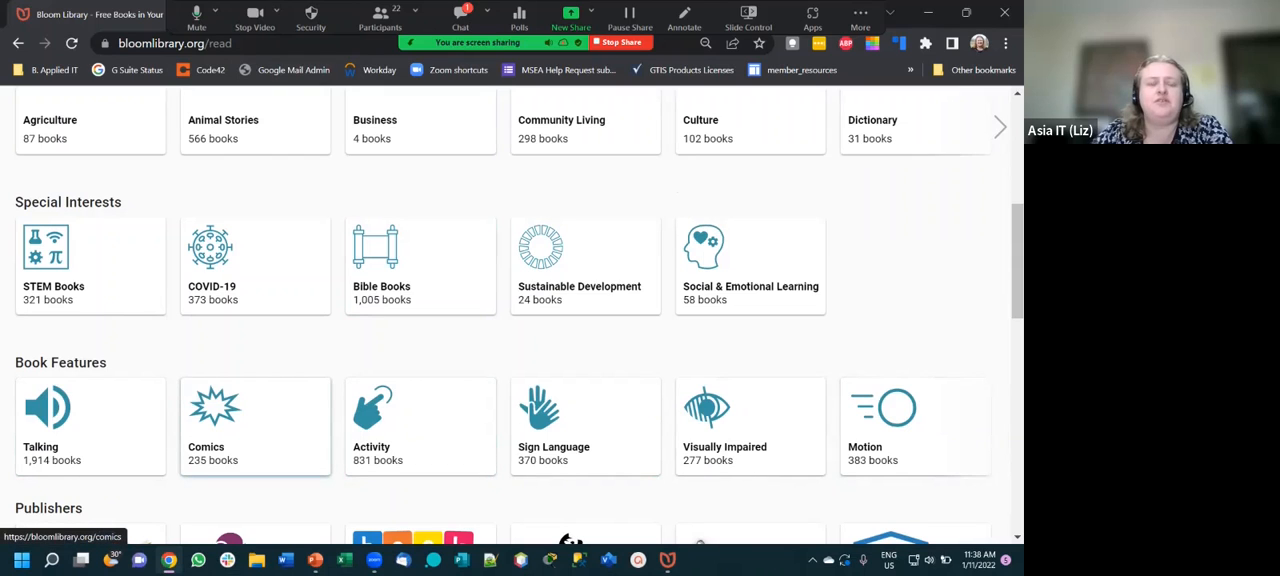
pyautogui.click(255, 425)
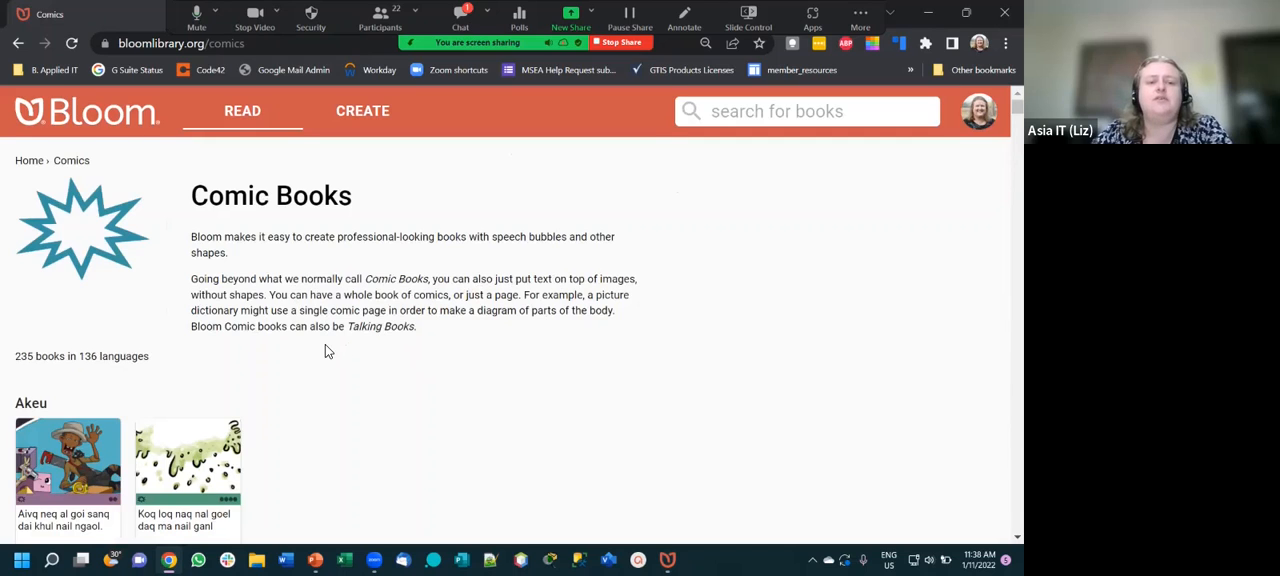
# - Browse the comic books listed by language through to the end of the English section
pyautogui.scroll(-3, 326, 350)
pyautogui.scroll(-1, 322, 350)
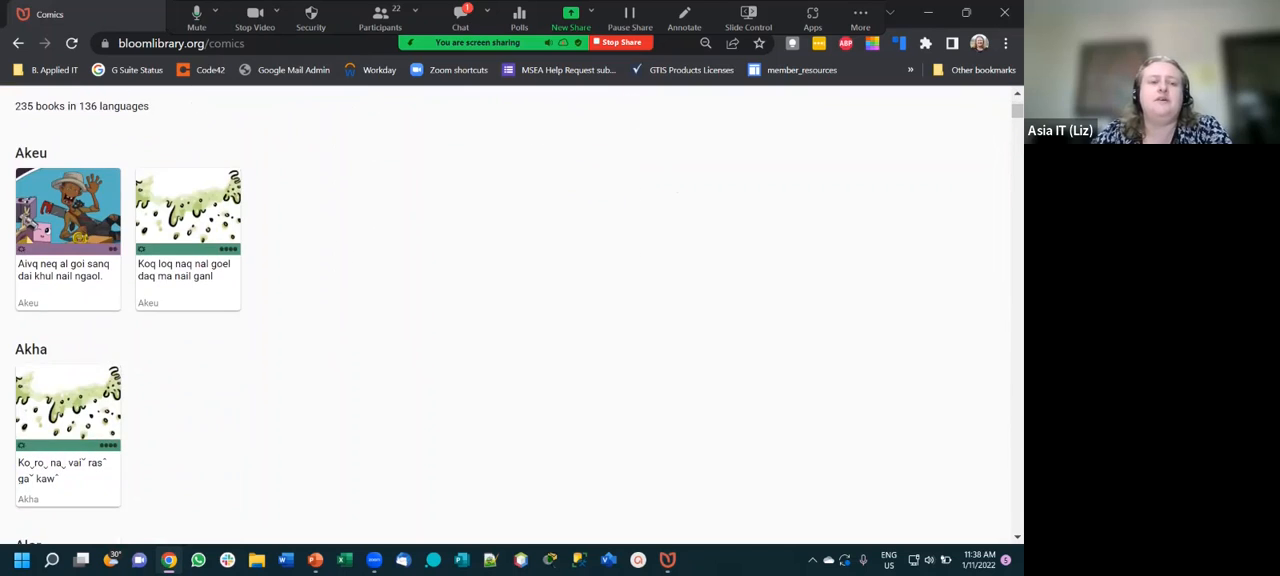
pyautogui.scroll(-2, 68, 450)
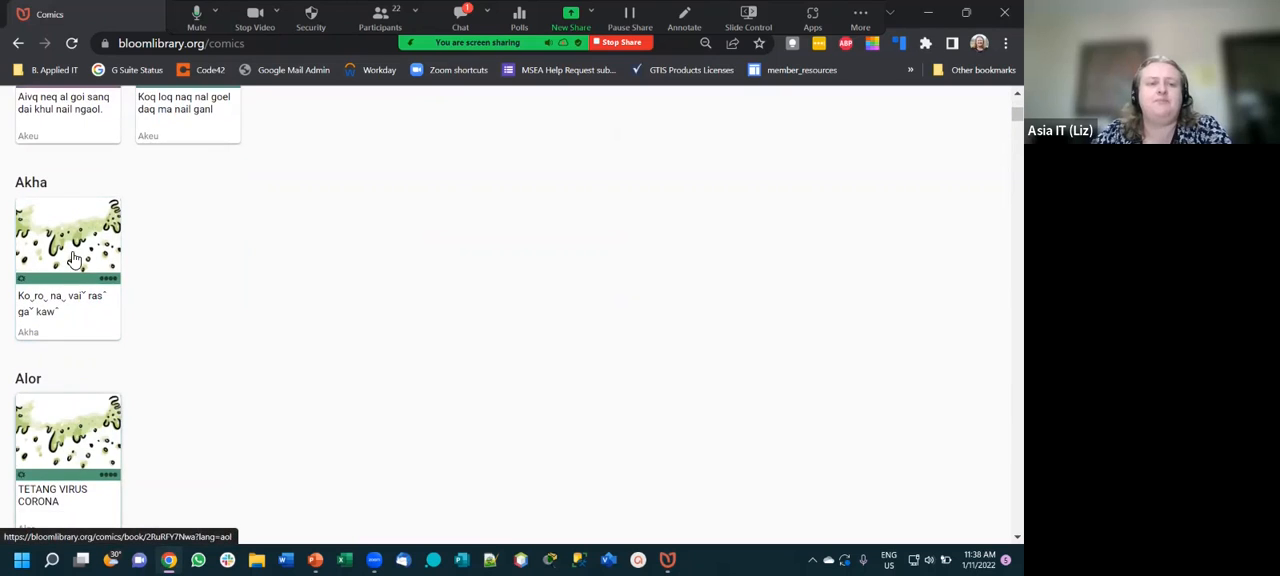
pyautogui.scroll(-1, 68, 430)
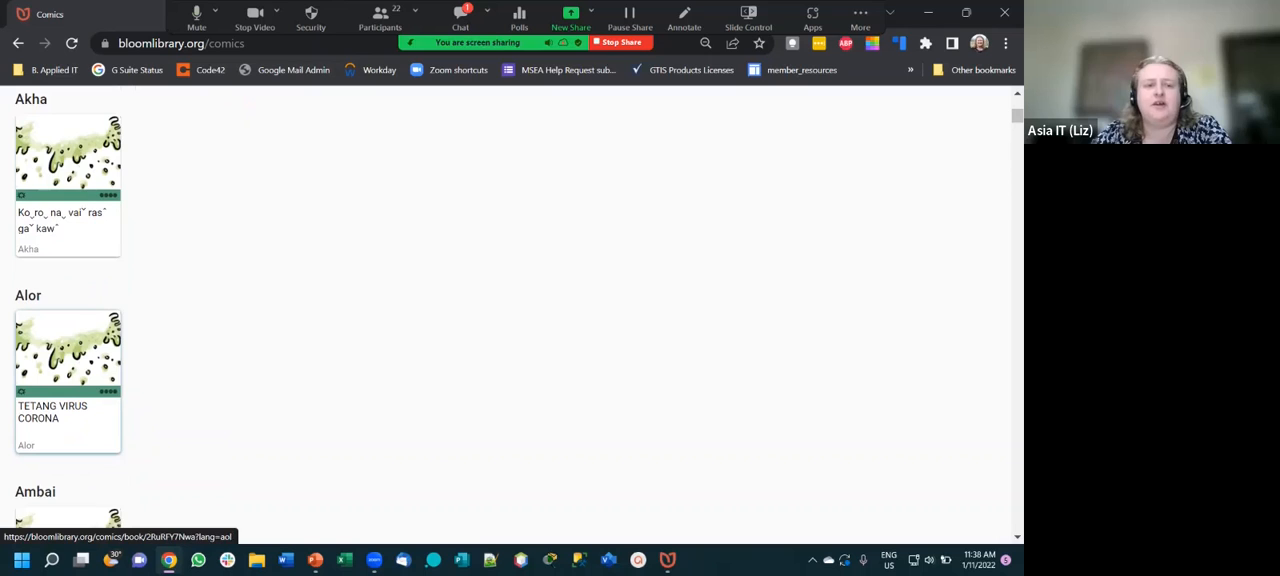
pyautogui.scroll(-5, 68, 400)
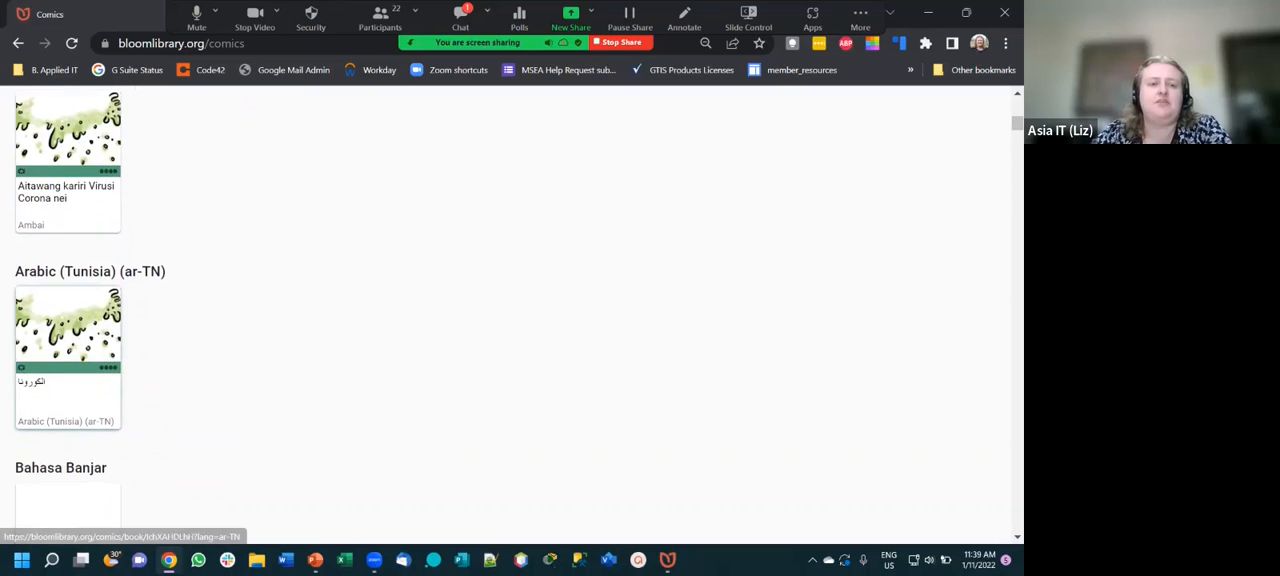
pyautogui.scroll(-4, 68, 290)
pyautogui.scroll(-2, 68, 430)
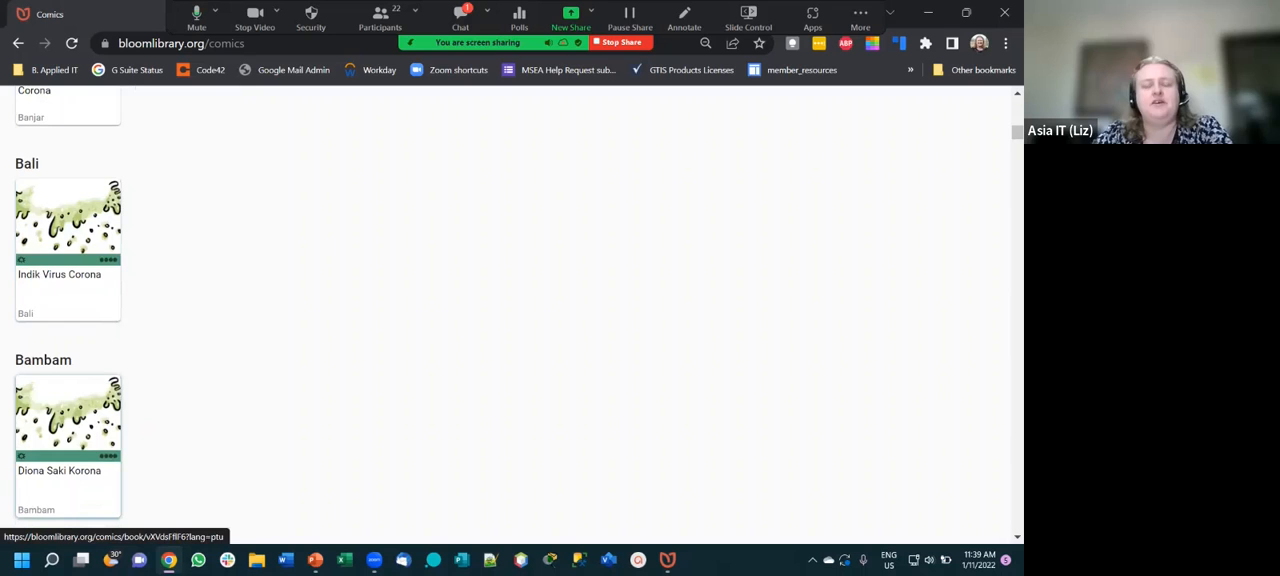
pyautogui.scroll(-3, 68, 430)
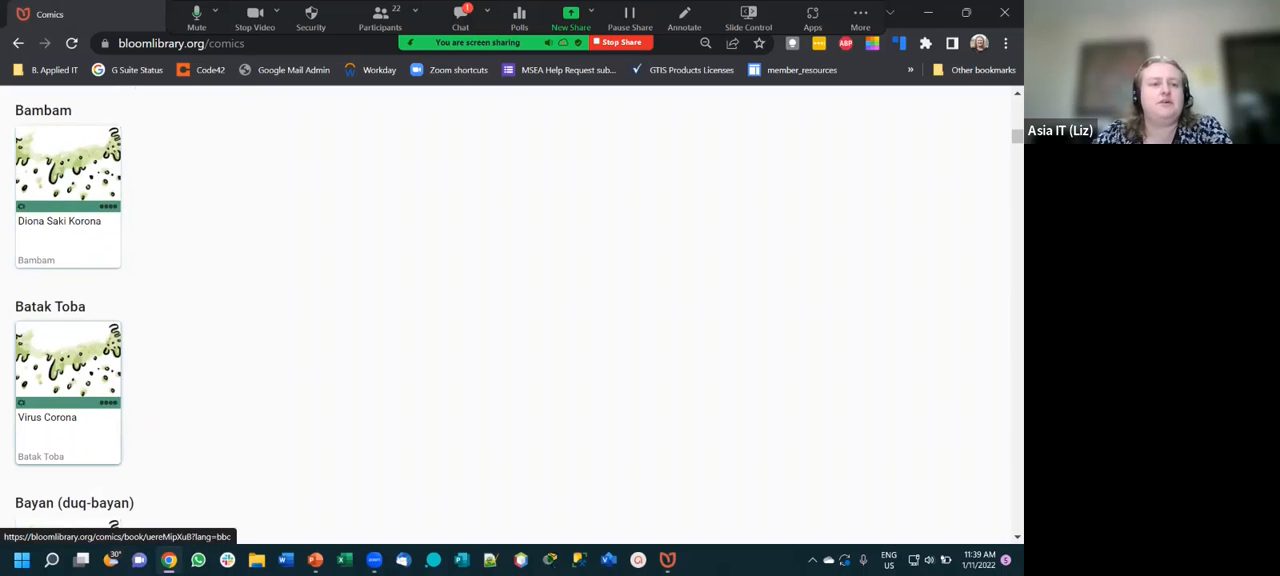
pyautogui.scroll(-18, 68, 430)
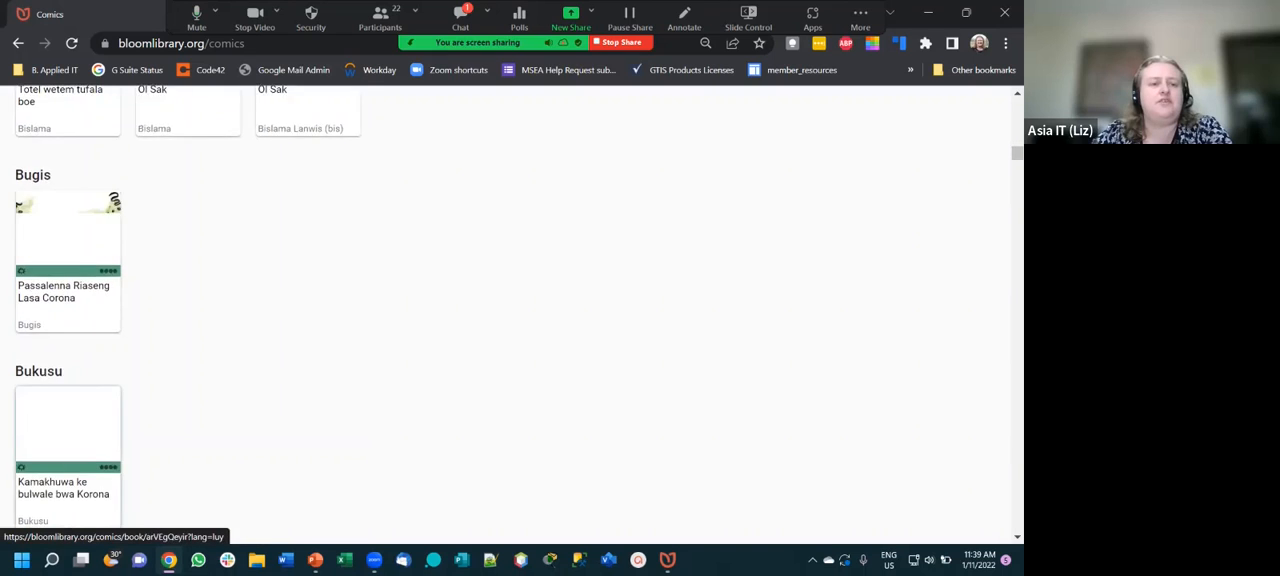
pyautogui.scroll(-9, 68, 430)
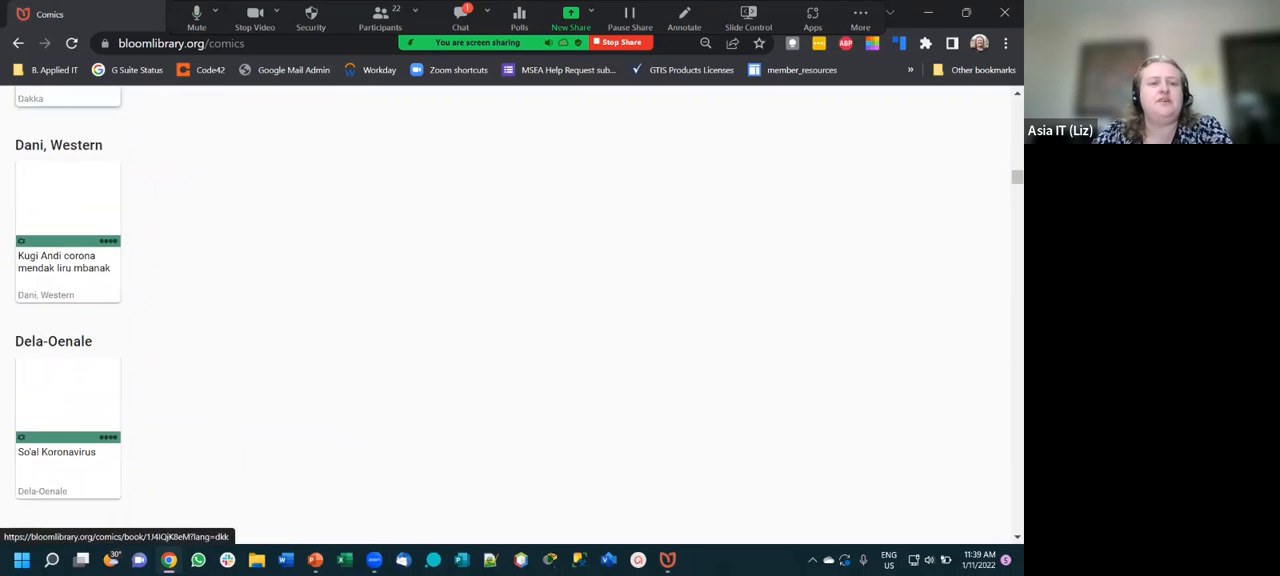
pyautogui.scroll(-6, 68, 430)
pyautogui.scroll(-5, 68, 430)
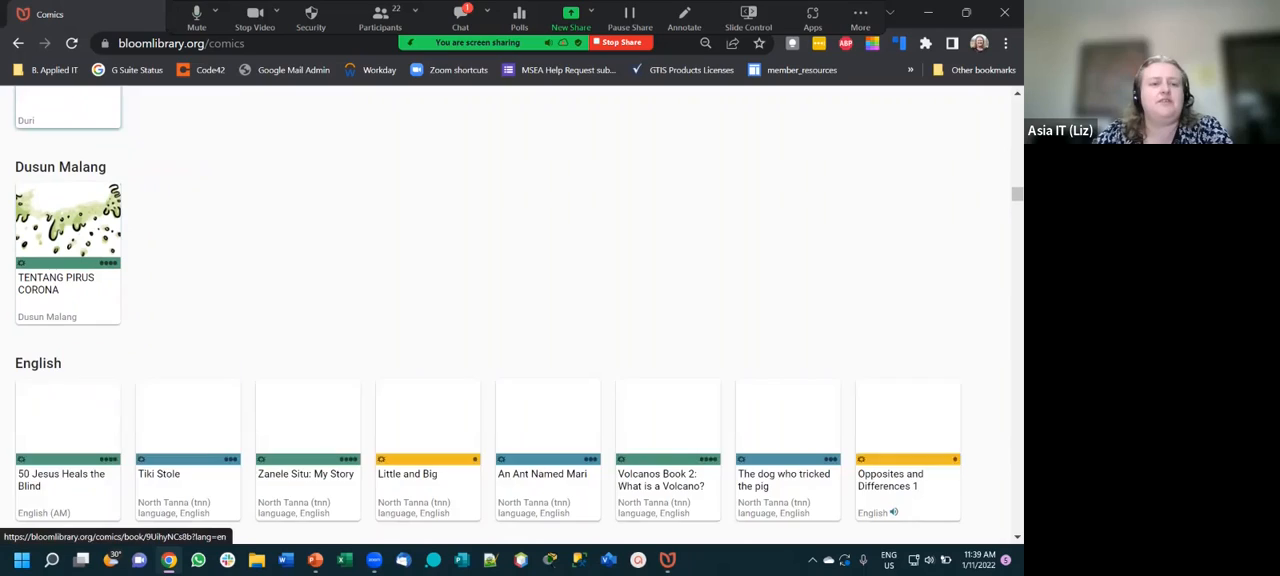
pyautogui.scroll(-5, 68, 430)
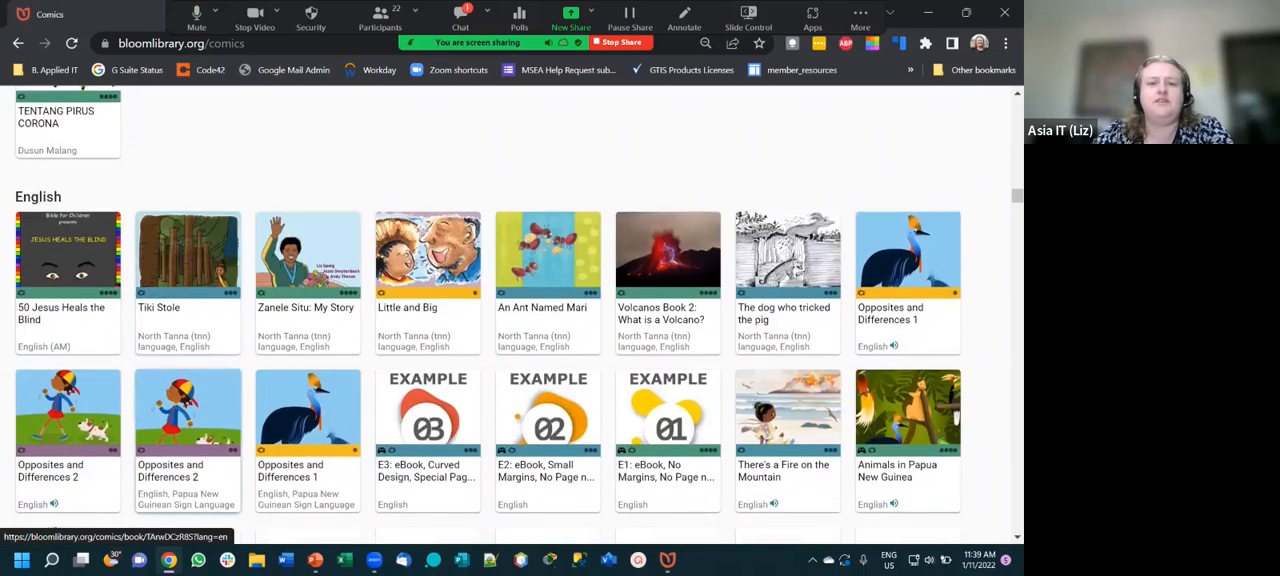
pyautogui.scroll(-4, 188, 390)
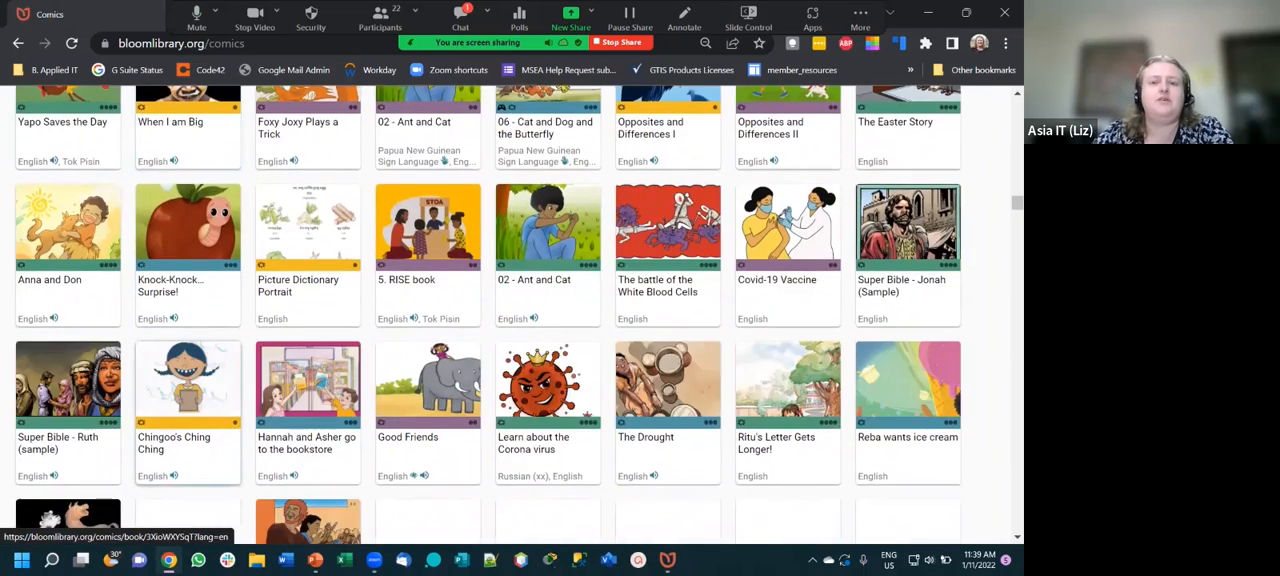
pyautogui.scroll(-1, 188, 390)
pyautogui.scroll(-3, 188, 390)
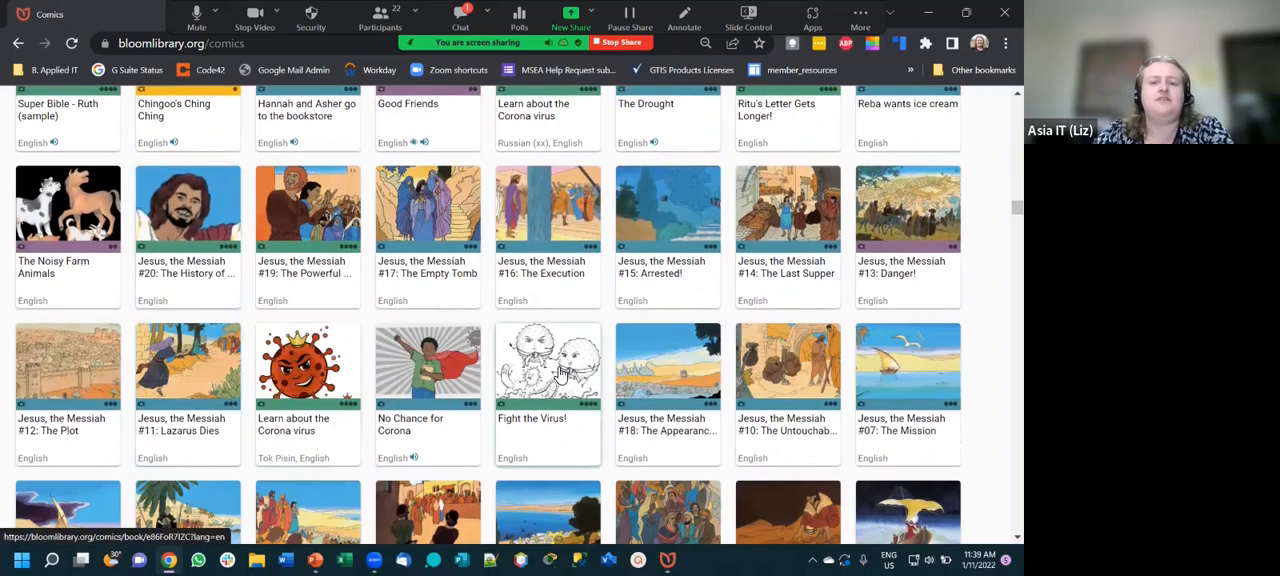
pyautogui.scroll(-3, 560, 372)
pyautogui.scroll(-1, 50, 366)
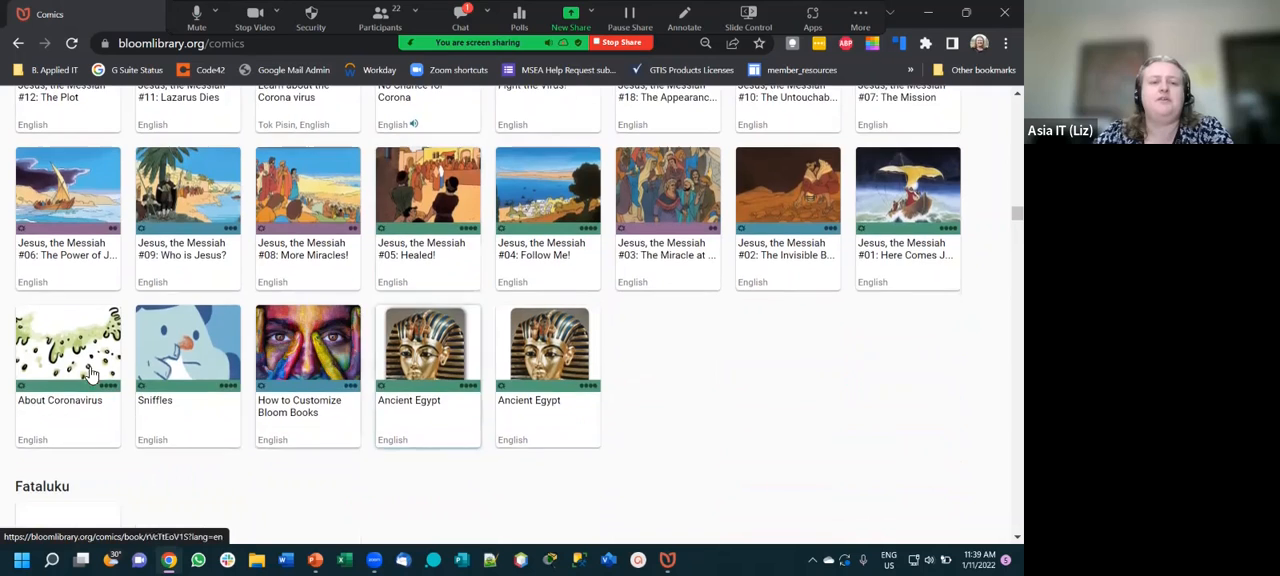
# - Open the details of the English comic book "About Coronavirus" and hide Zoom's floating meeting controls
pyautogui.click(50, 366)
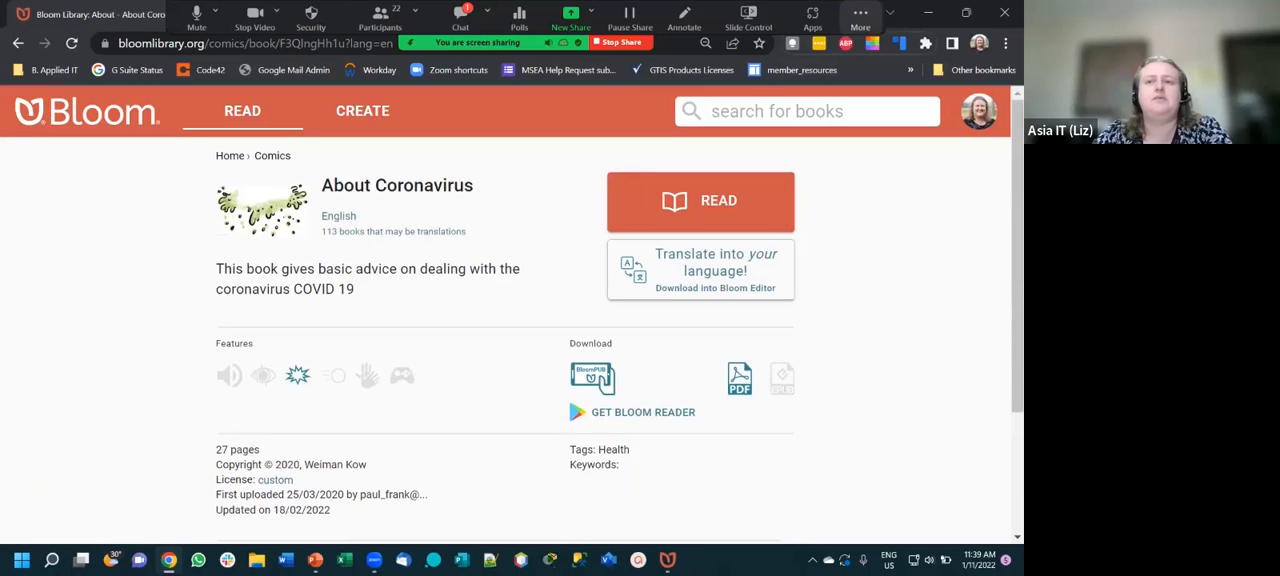
pyautogui.click(860, 16)
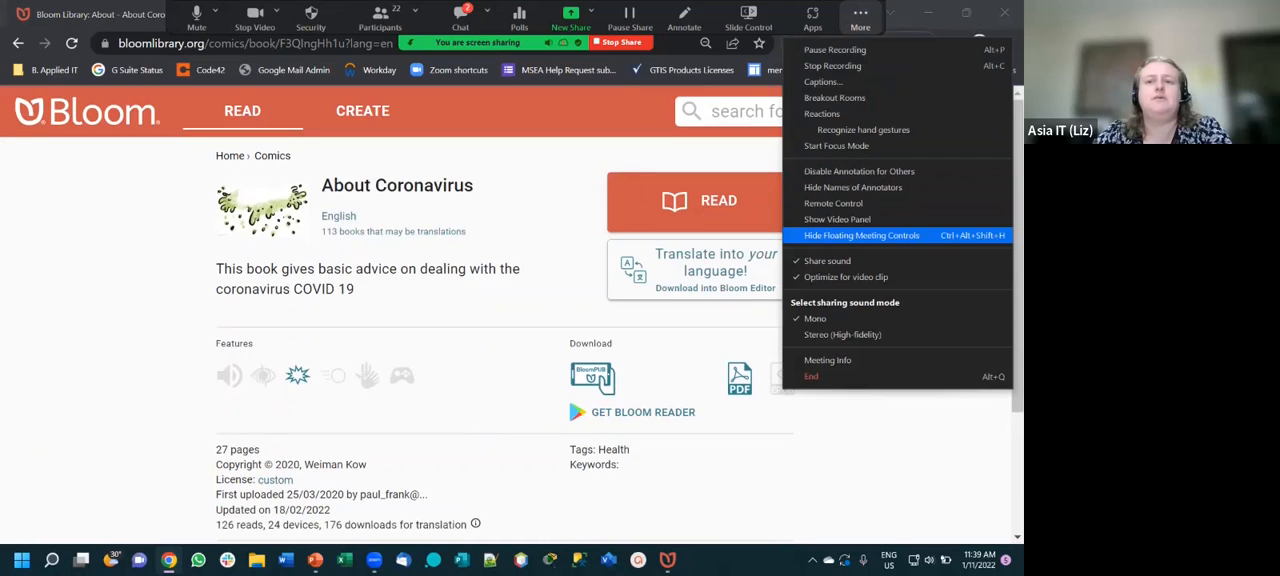
pyautogui.click(870, 232)
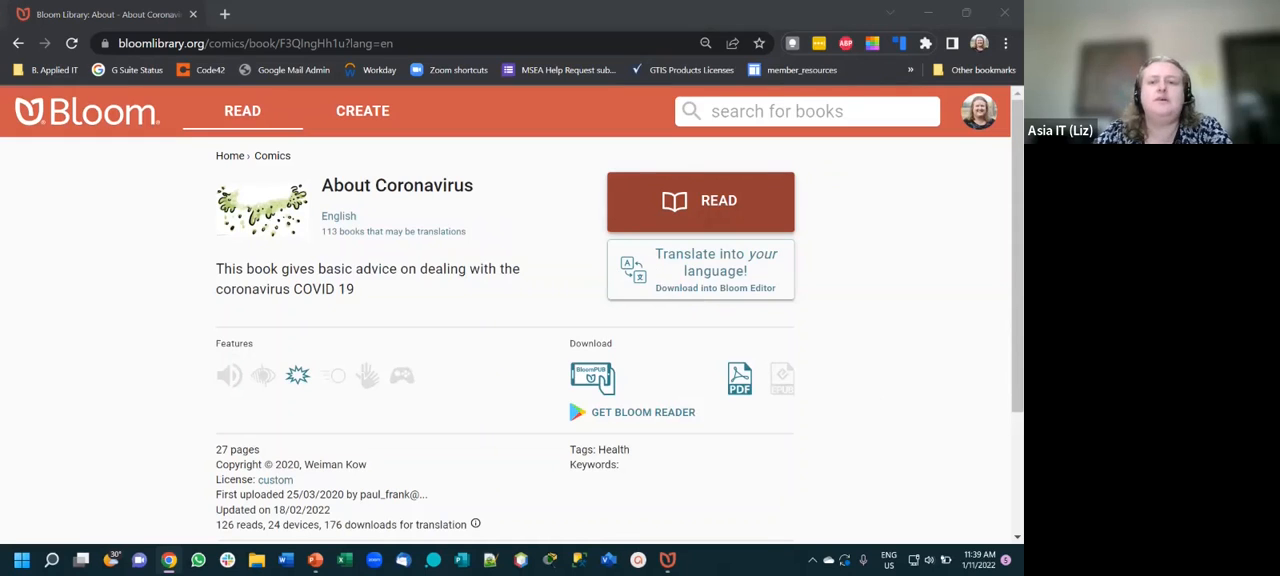
# - Start reading "About Coronavirus" online and page forward from the cover to page 4 to examine its comic text and bubbles
pyautogui.click(700, 200)
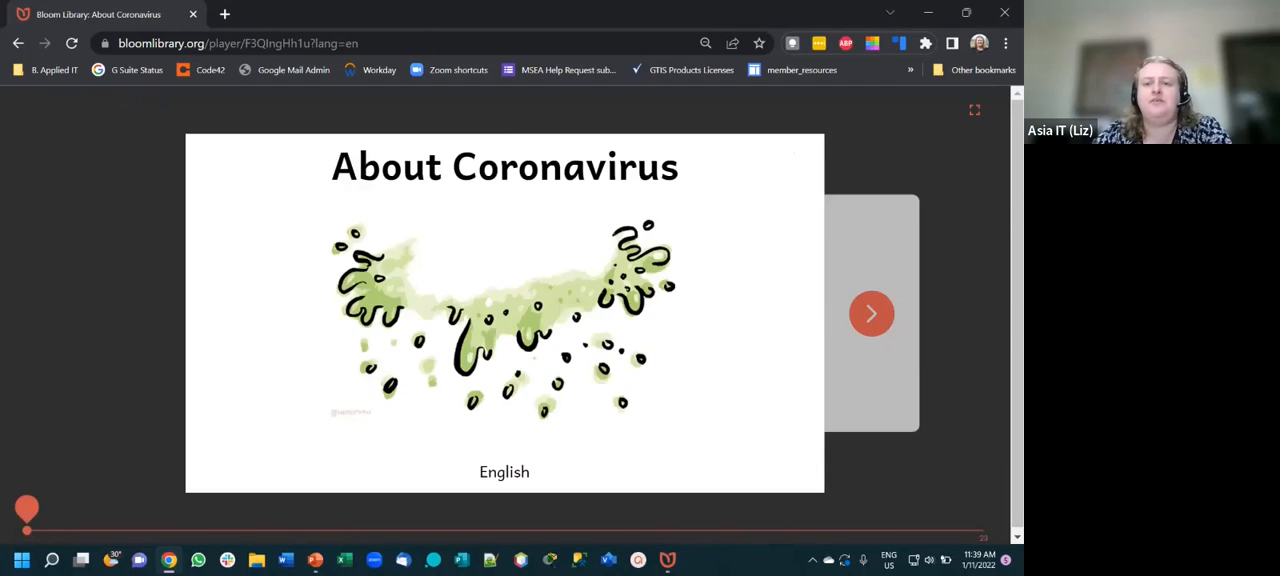
pyautogui.click(872, 314)
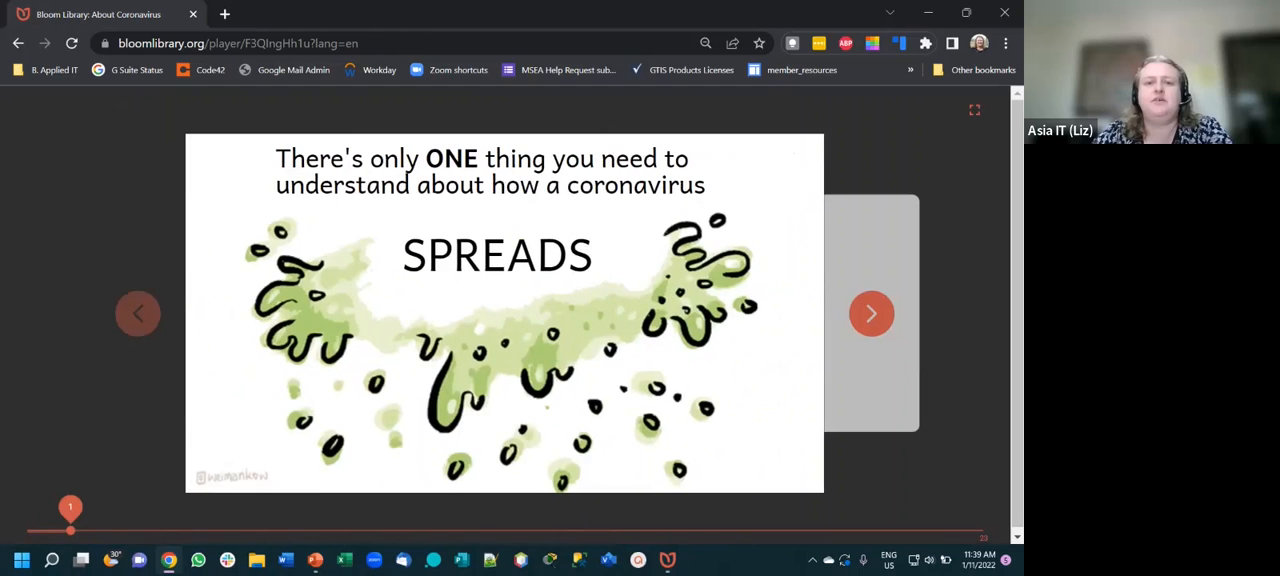
pyautogui.click(872, 314)
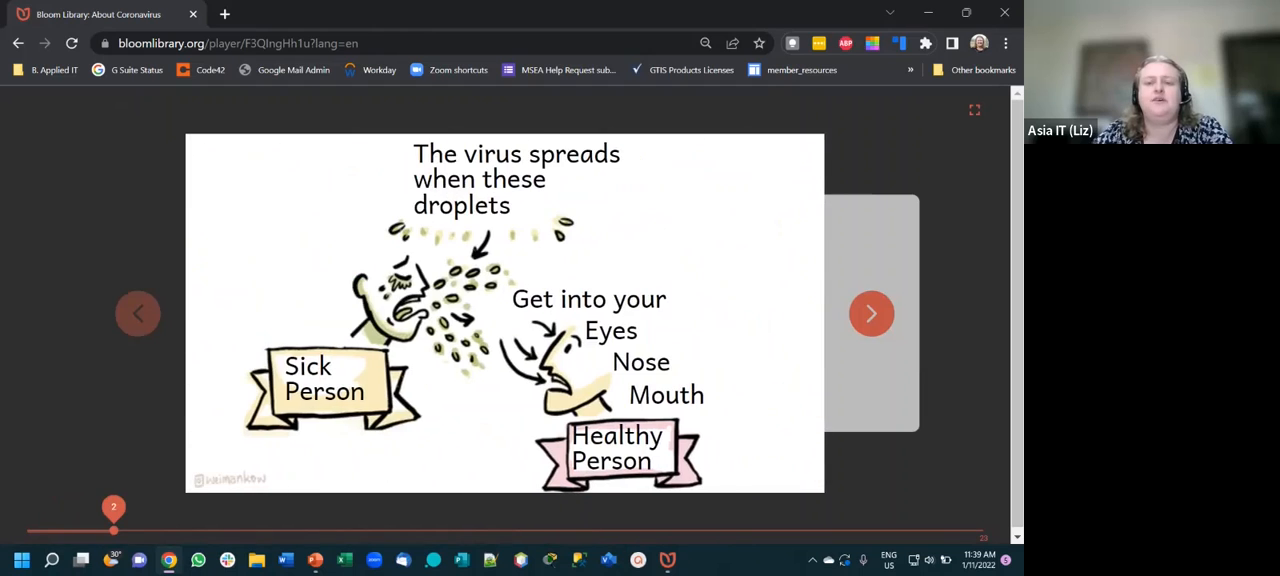
pyautogui.click(872, 314)
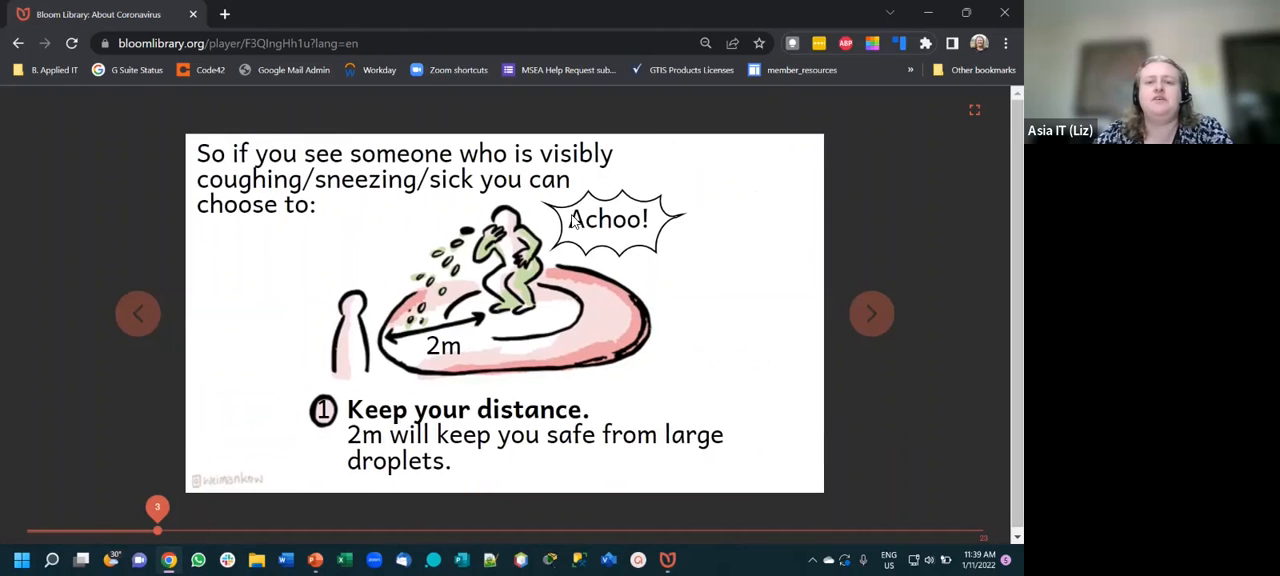
pyautogui.click(872, 314)
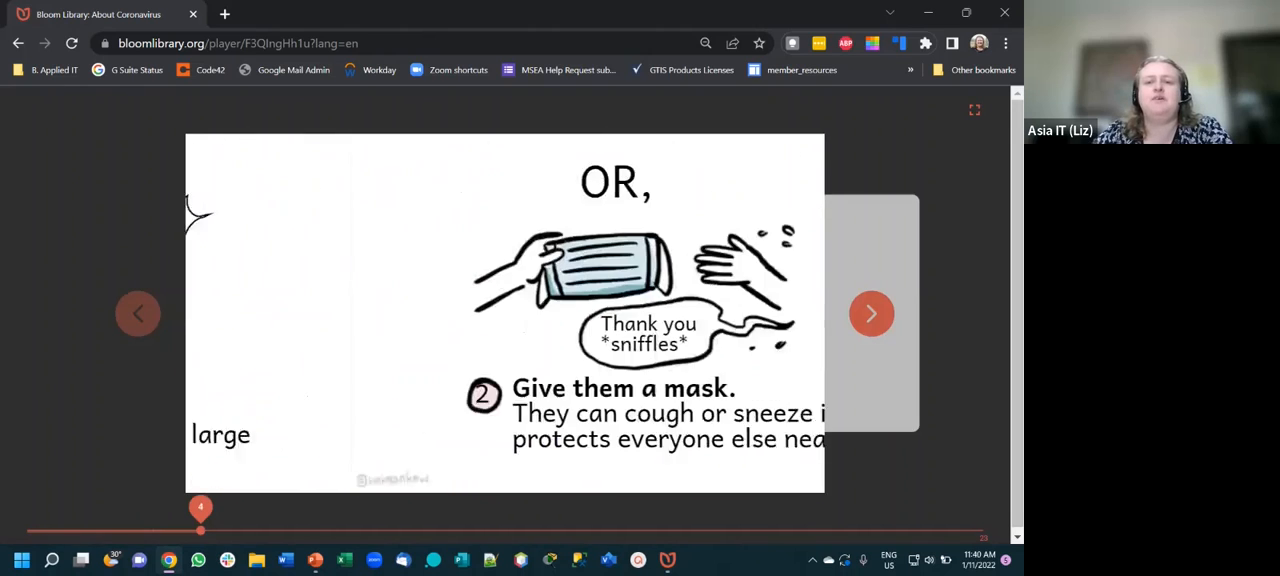